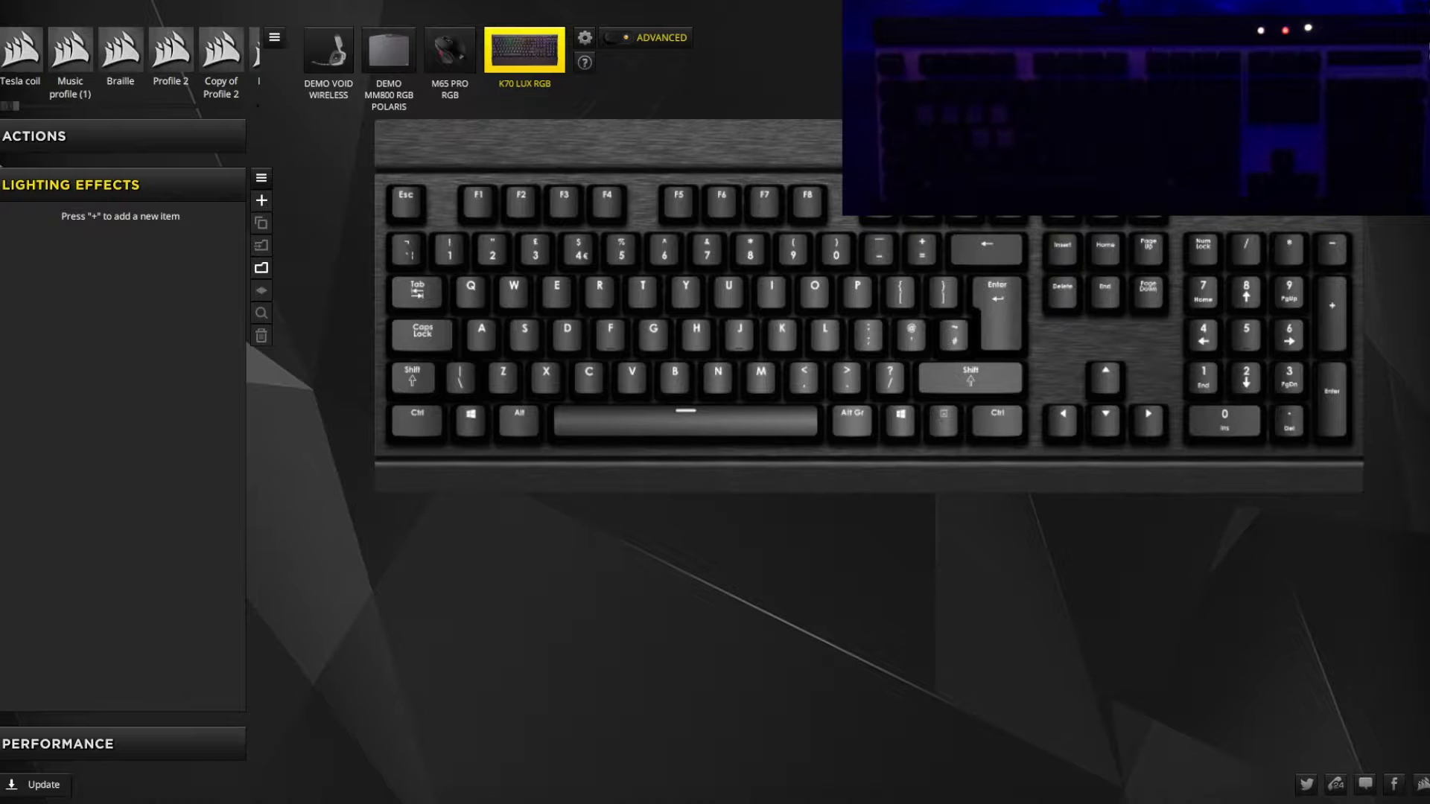
# Create a Wave lighting effect and set its direction to 90 degrees.
pyautogui.click(259, 201)
pyautogui.click(510, 524)
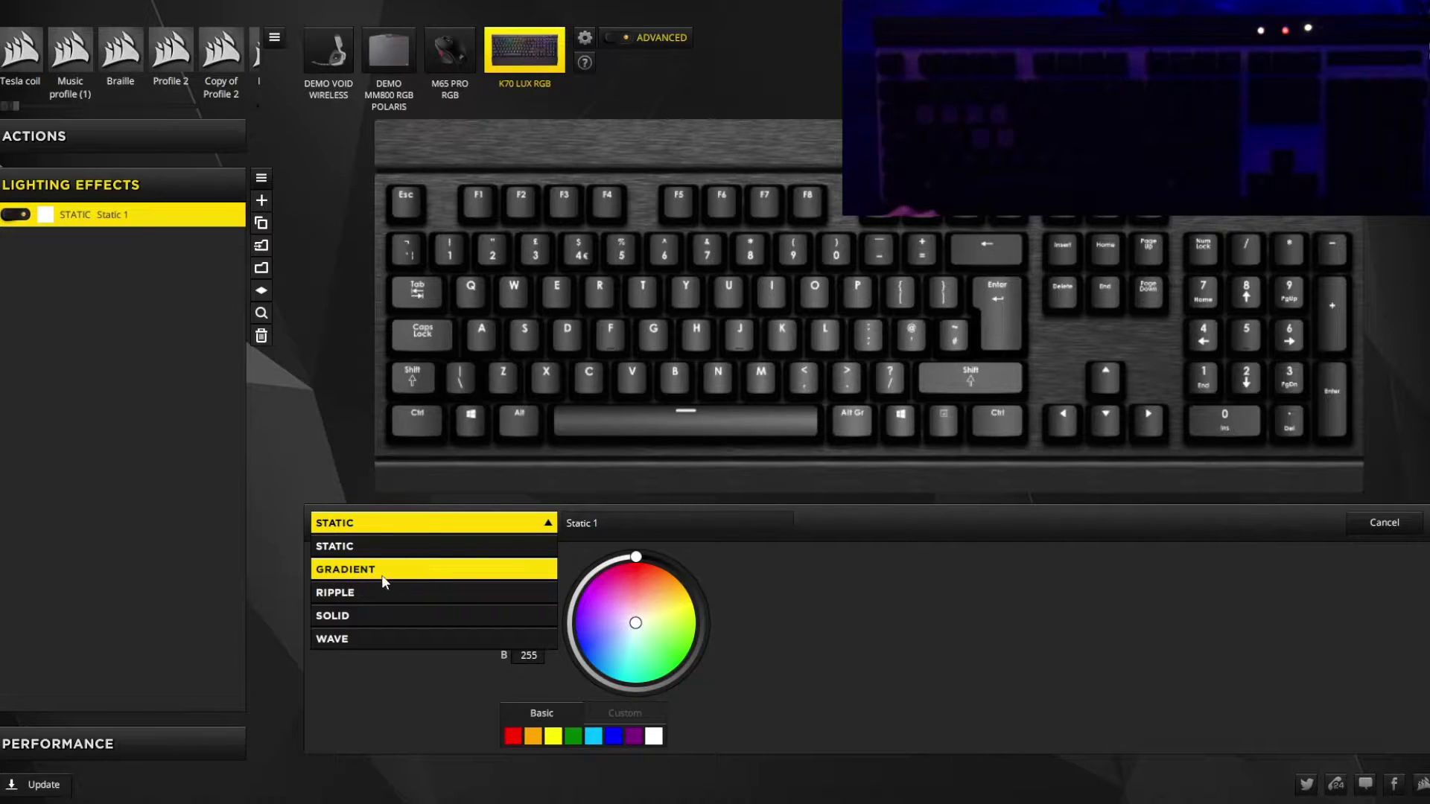
pyautogui.click(357, 641)
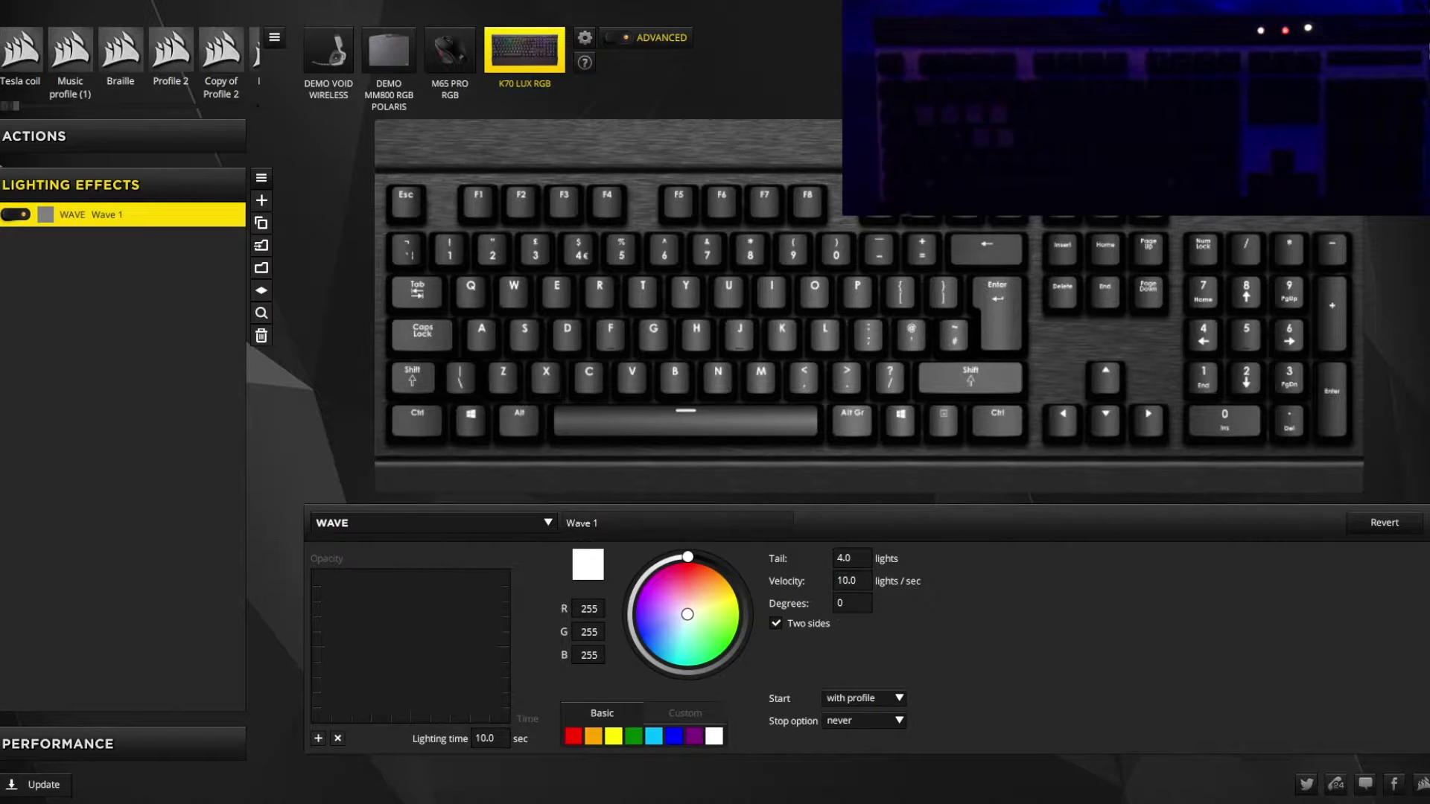
pyautogui.doubleClick(856, 605)
pyautogui.write('90')
pyautogui.press('Return')
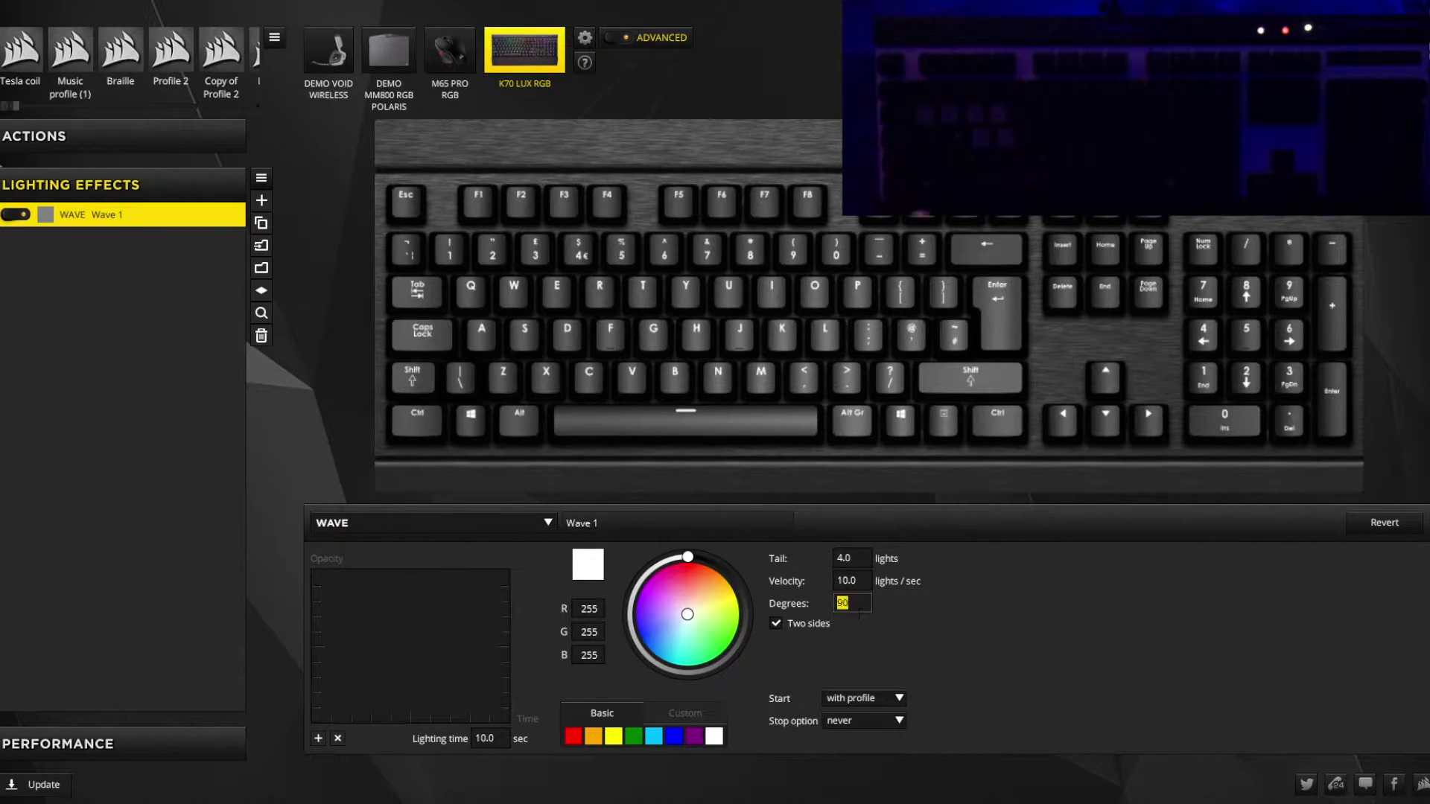
# Add lighting points to the wave's opacity graph and shape them into a narrow white peak near the start of the timeline.
pyautogui.click(313, 736)
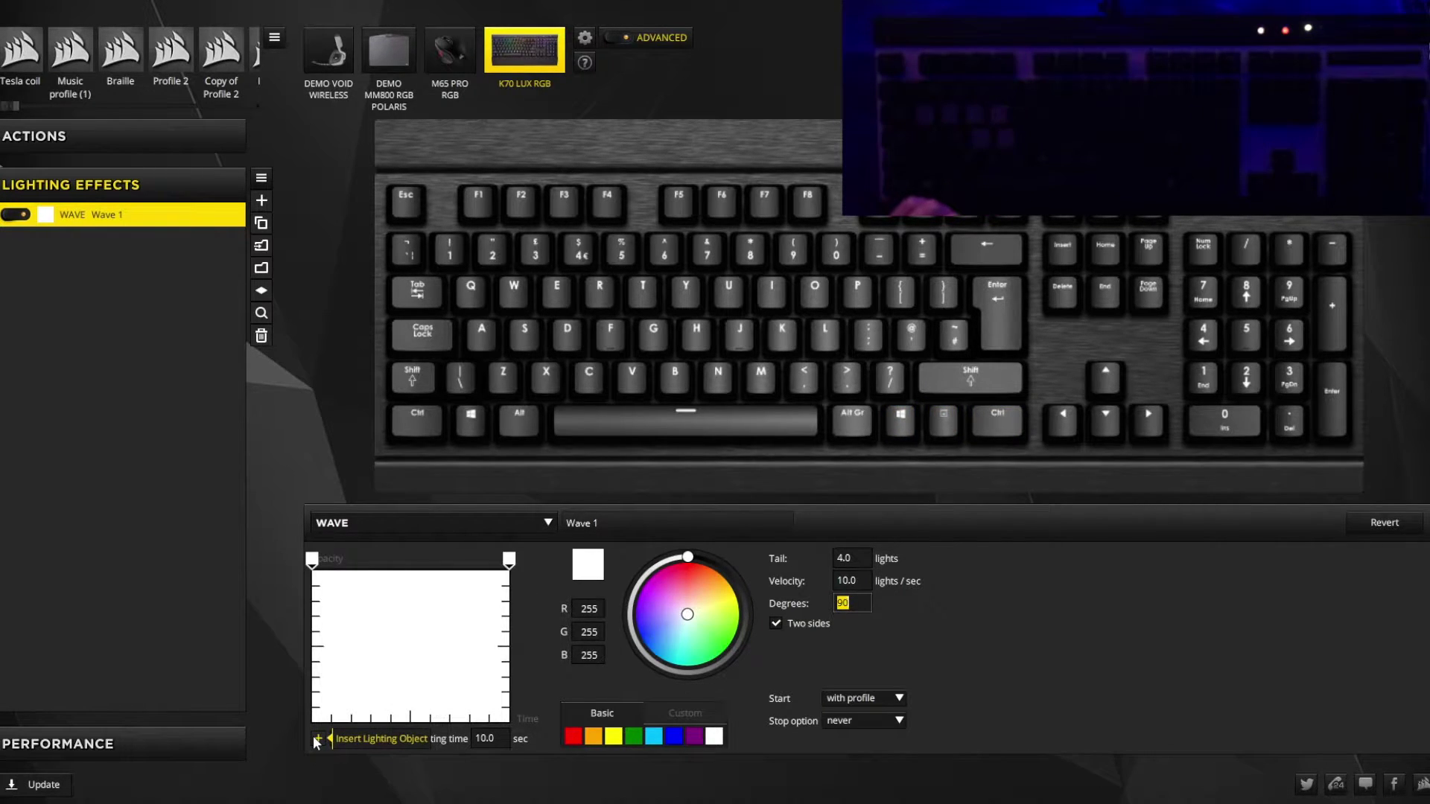
pyautogui.moveTo(312, 560)
pyautogui.mouseDown()
pyautogui.moveTo(300, 693)
pyautogui.moveTo(319, 677)
pyautogui.mouseUp()
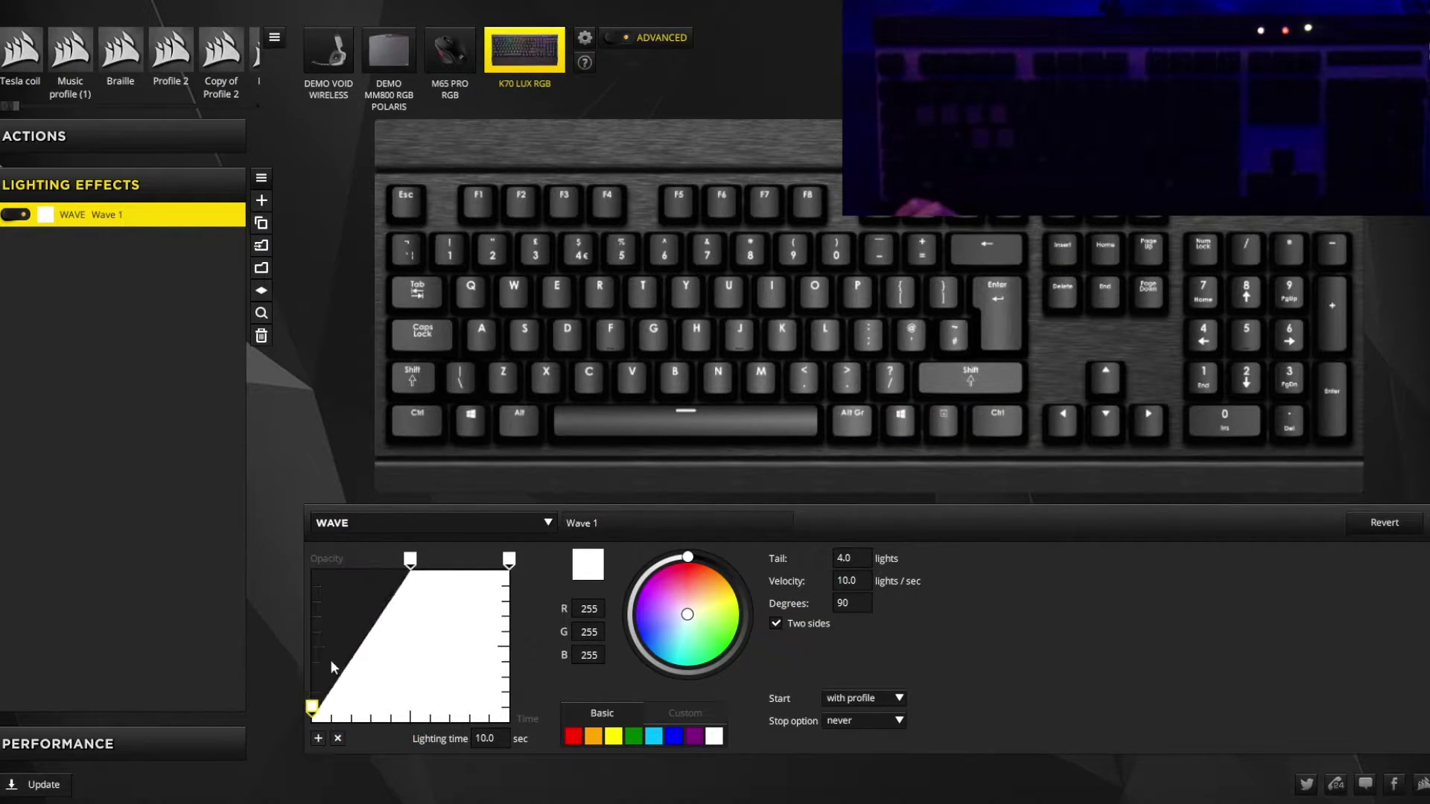
pyautogui.moveTo(420, 566); pyautogui.dragTo(339, 552)
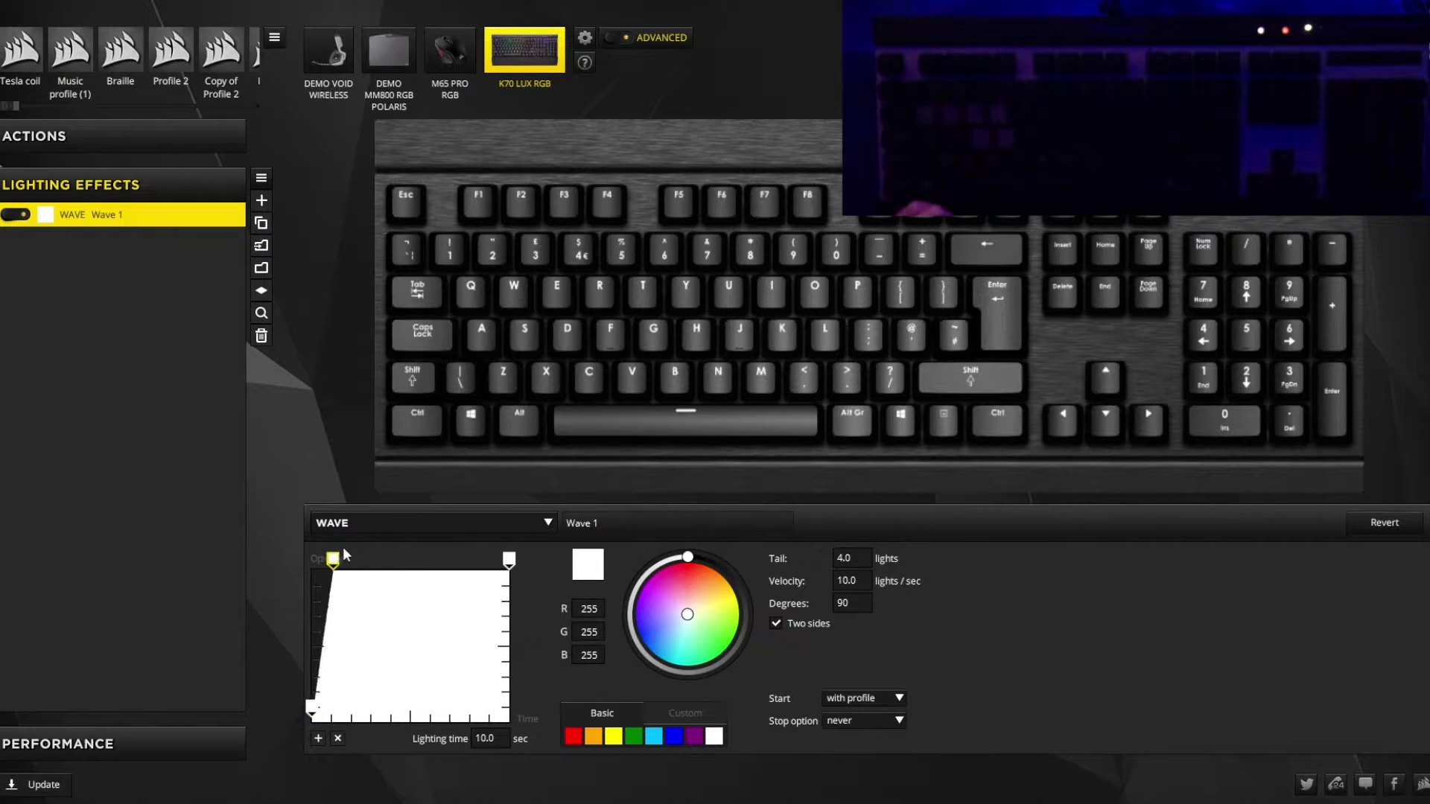
pyautogui.moveTo(511, 568); pyautogui.dragTo(363, 733)
# Insert further lighting points and form a second full-opacity peak near the end of the wave's timeline.
pyautogui.click(316, 735)
pyautogui.click(316, 736)
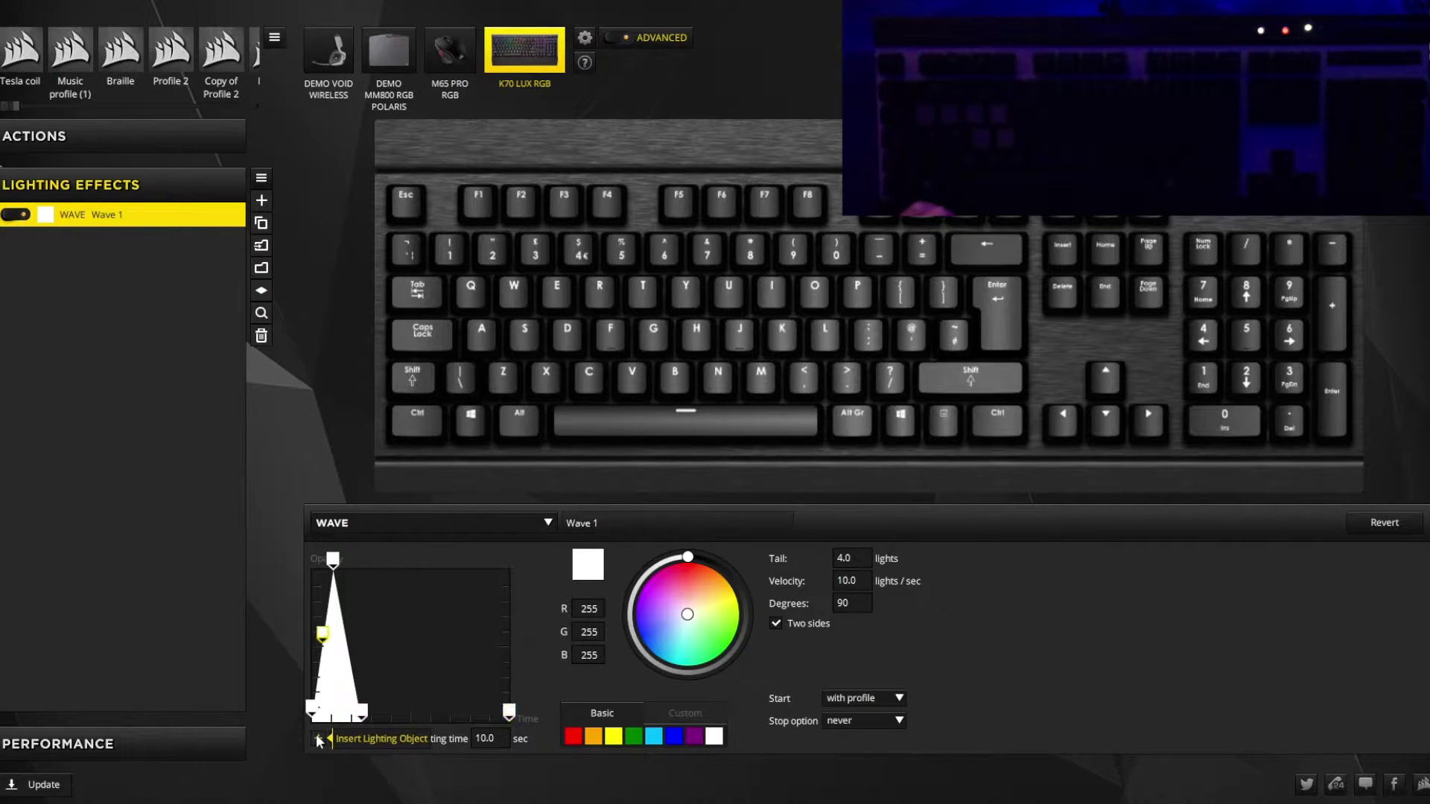
pyautogui.click(341, 735)
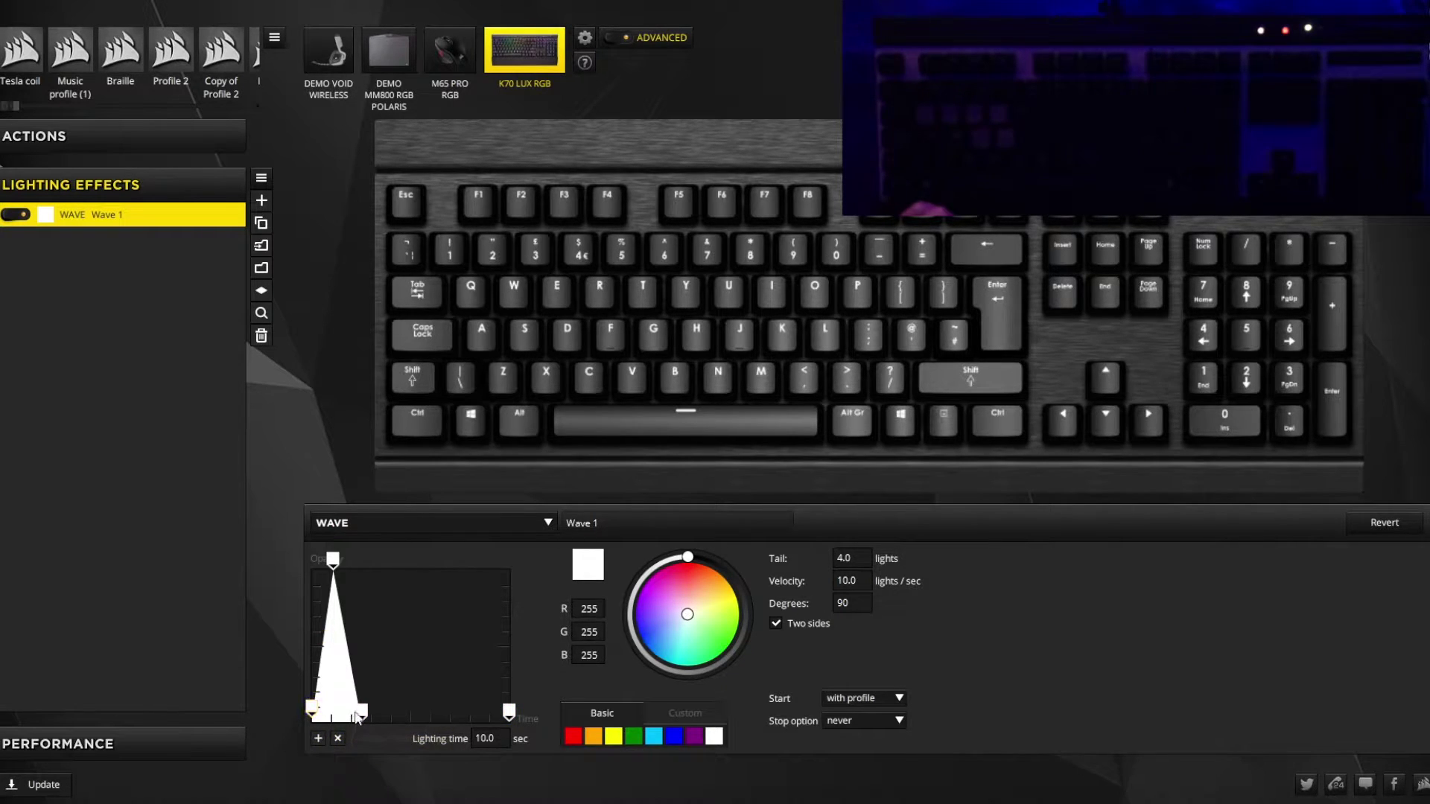
pyautogui.click(314, 740)
pyautogui.click(318, 738)
pyautogui.moveTo(471, 714); pyautogui.dragTo(469, 524)
# Make the wave start on key pressed, stop after 1 time and play from the pressed key, and assign it to all keys.
pyautogui.click(874, 703)
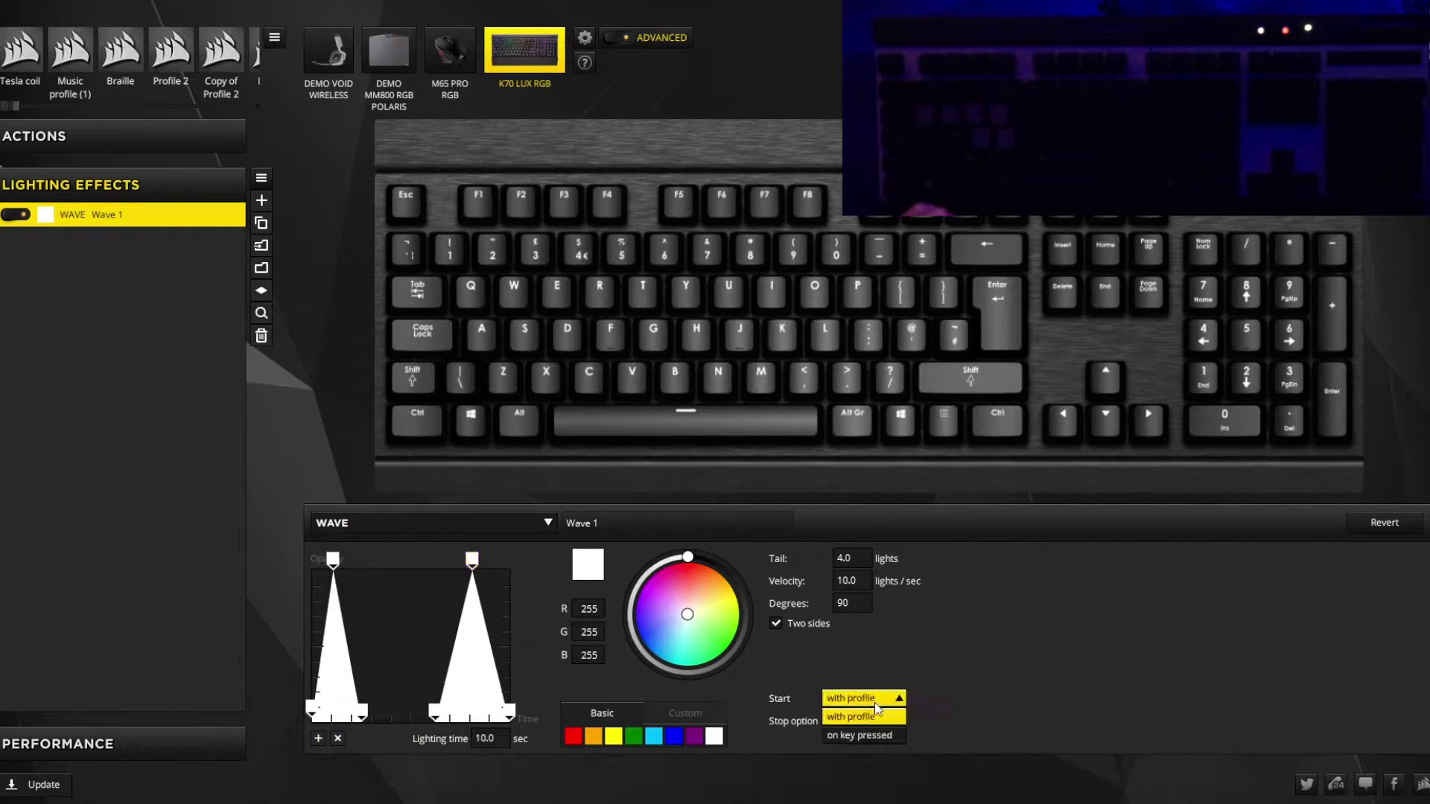
pyautogui.click(849, 734)
pyautogui.click(846, 720)
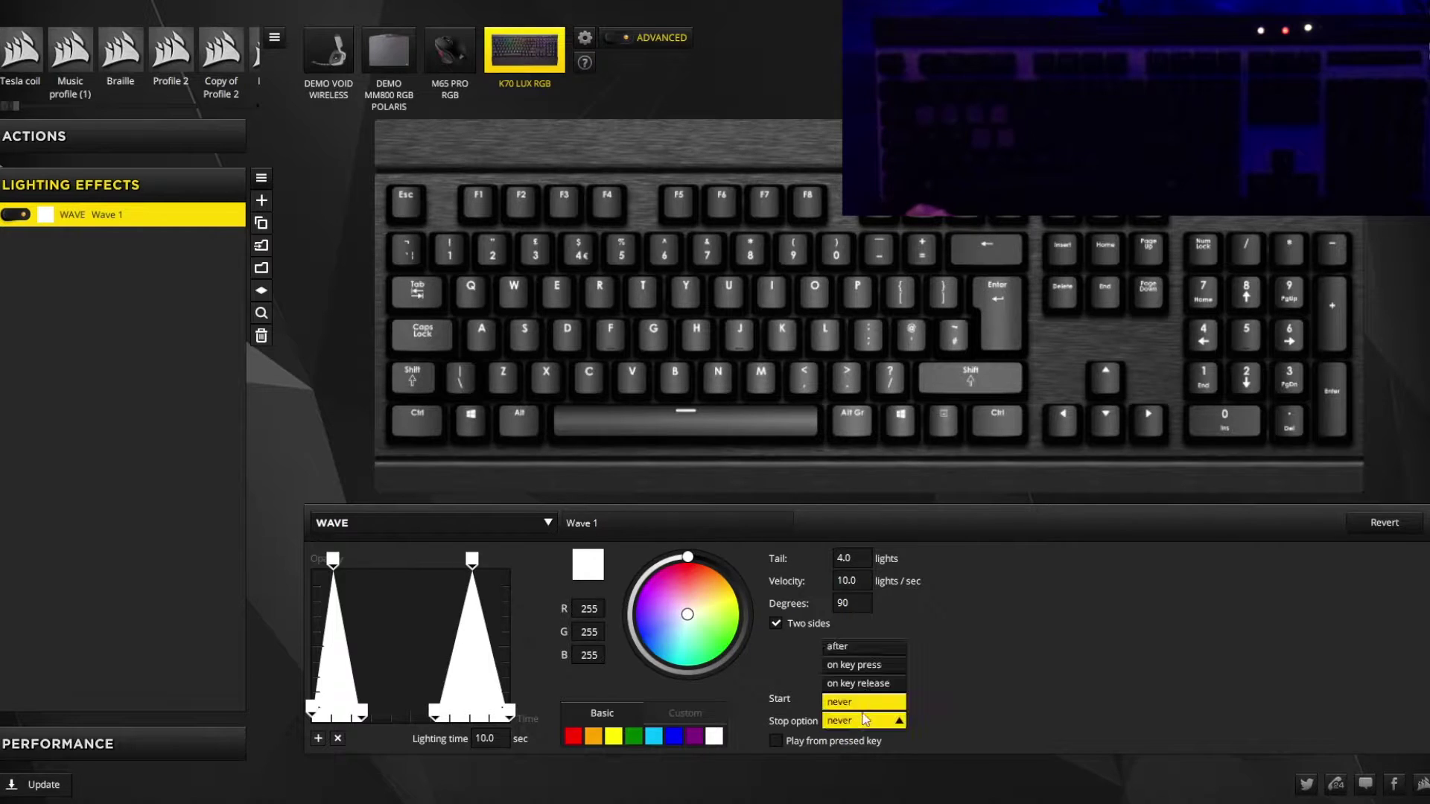
pyautogui.click(856, 650)
pyautogui.moveTo(926, 724); pyautogui.dragTo(908, 730)
pyautogui.write('1')
pyautogui.press('Return')
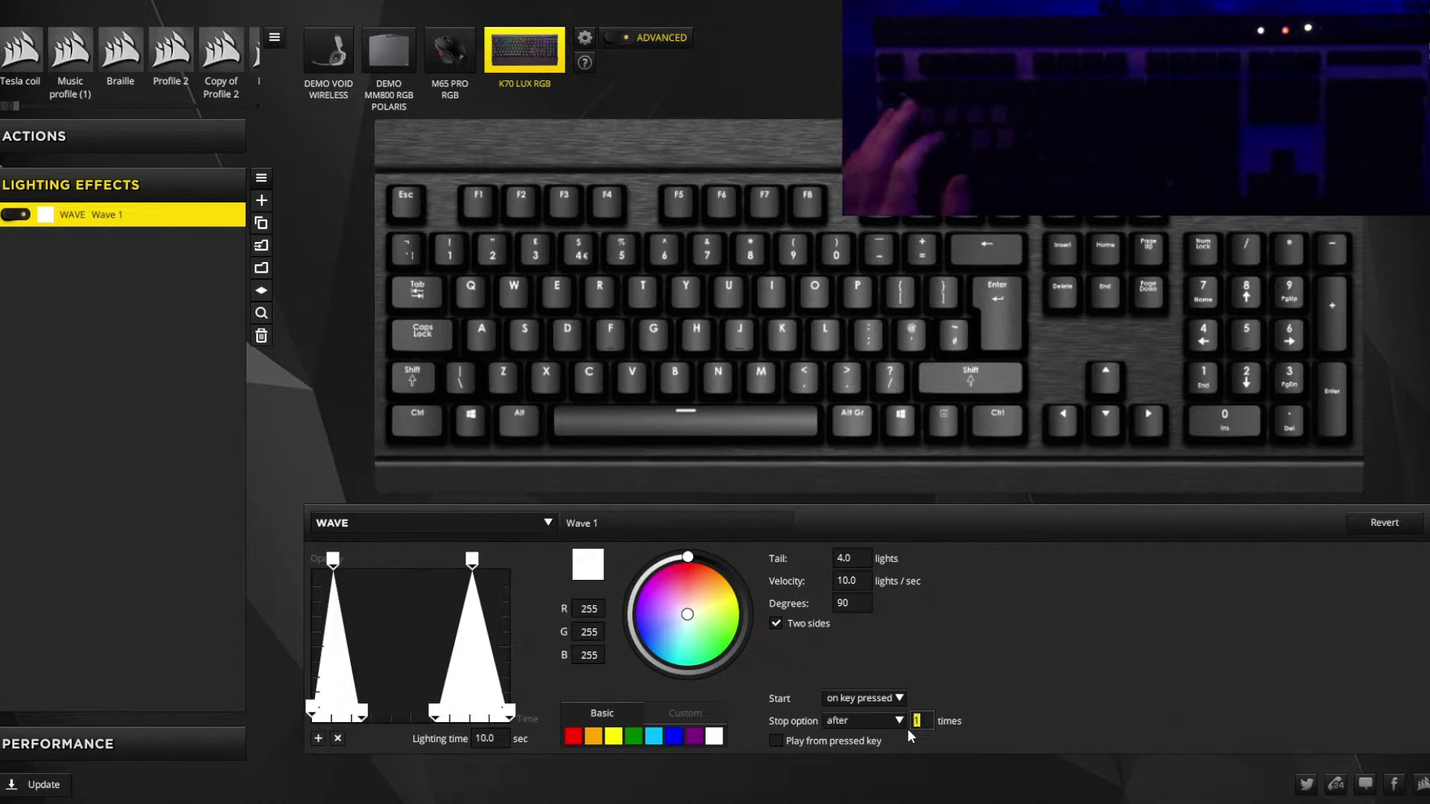
pyautogui.click(774, 740)
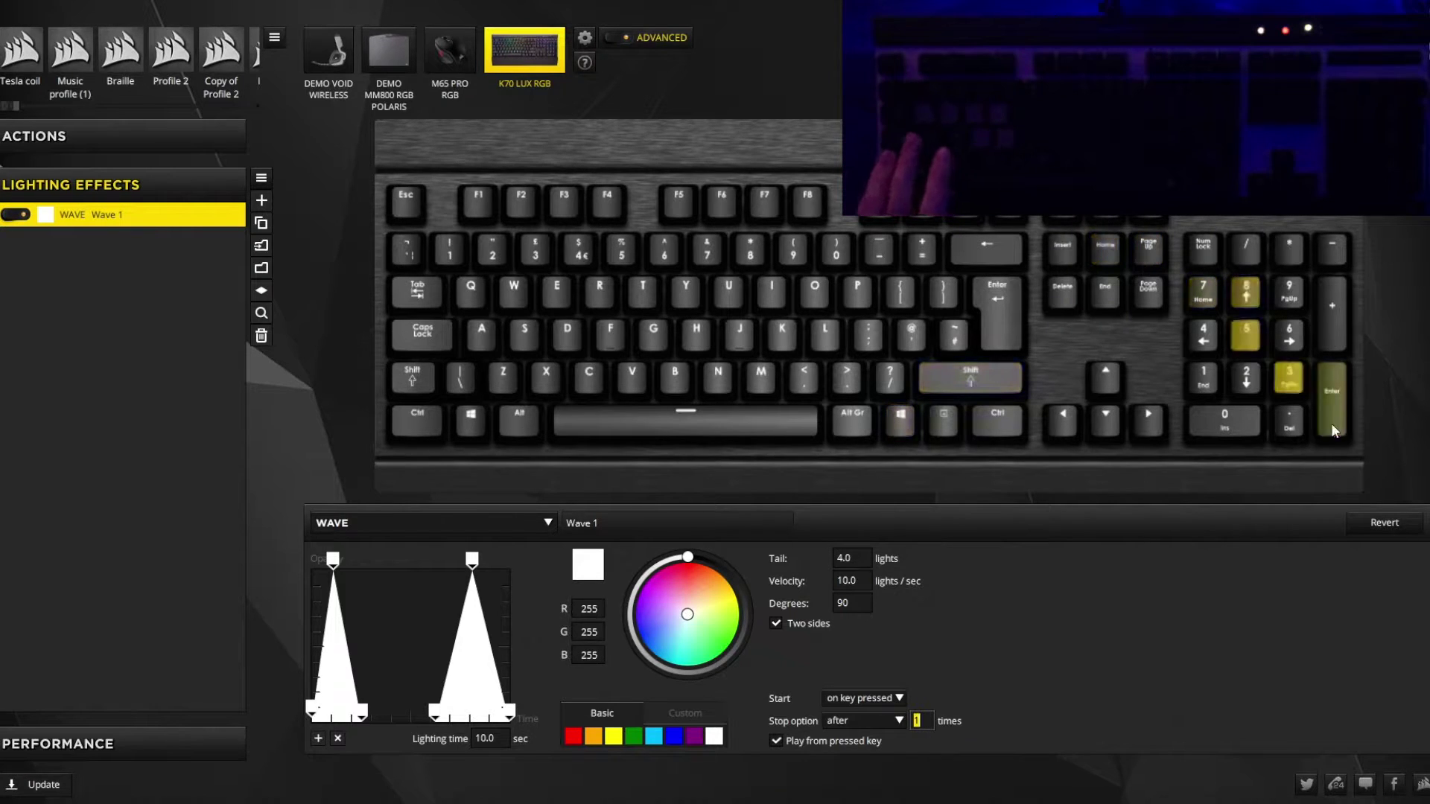
pyautogui.moveTo(1346, 440); pyautogui.dragTo(402, 128)
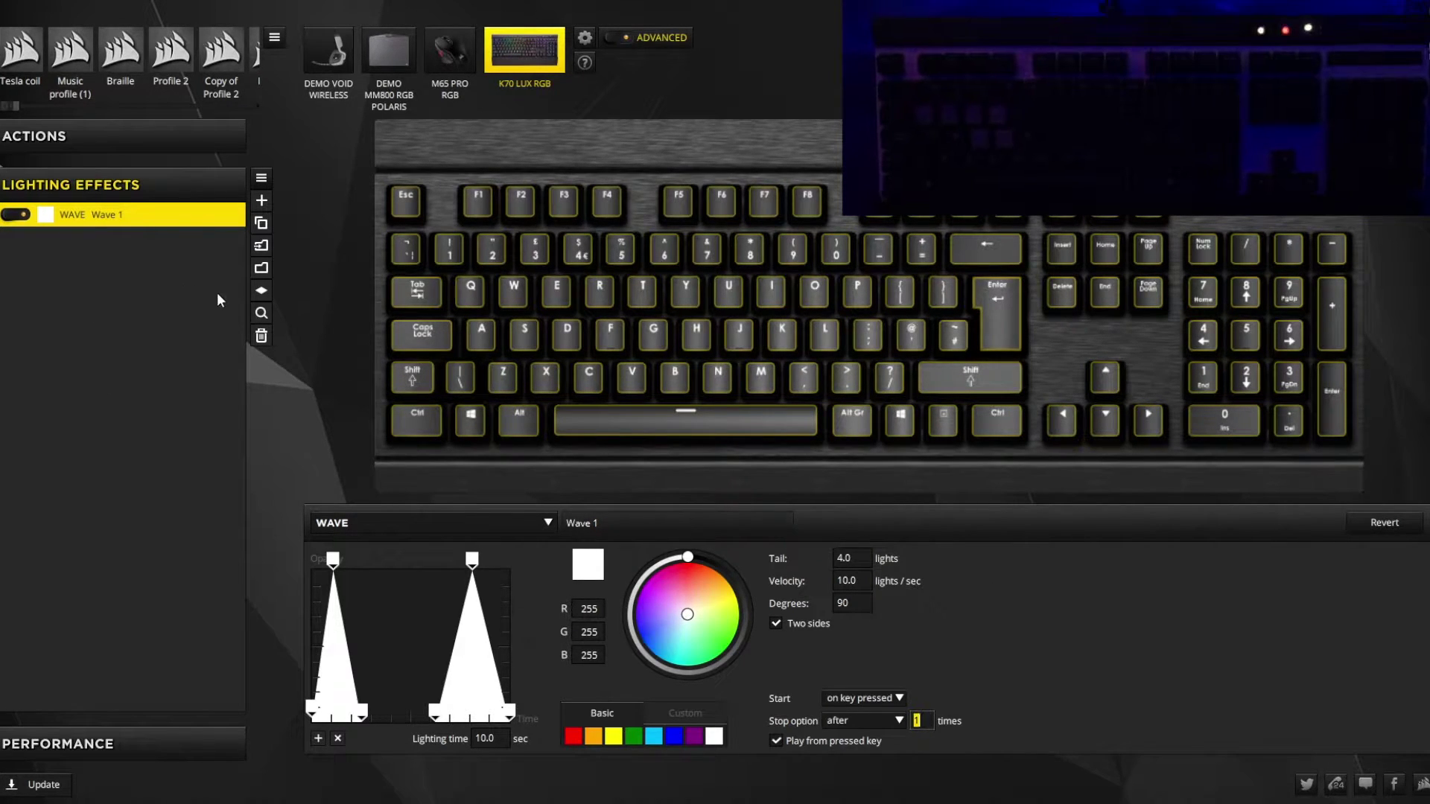
# Replace the Wave effect with a Ripple effect on all keys and insert three full-opacity white lighting points in its graph.
pyautogui.click(261, 336)
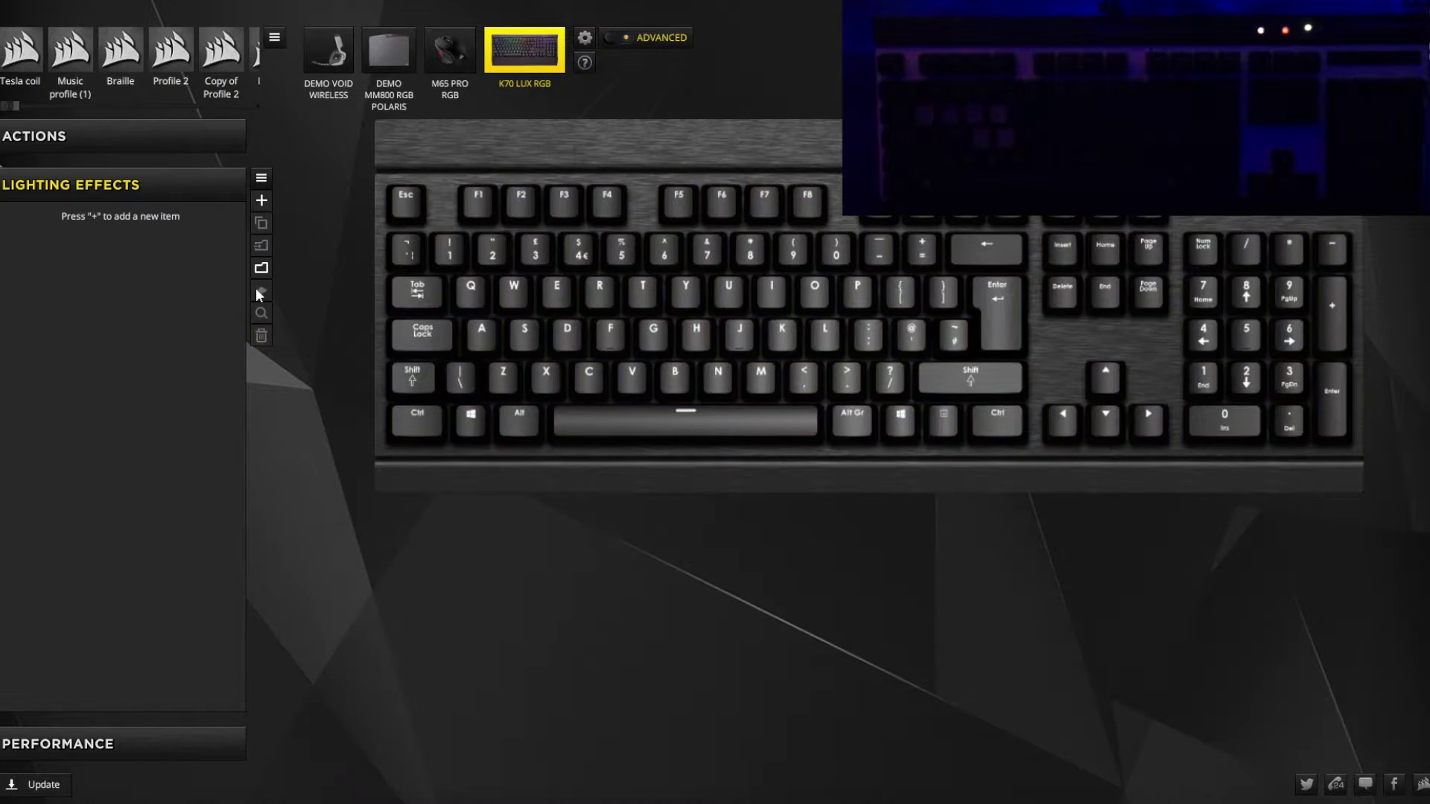
pyautogui.click(257, 204)
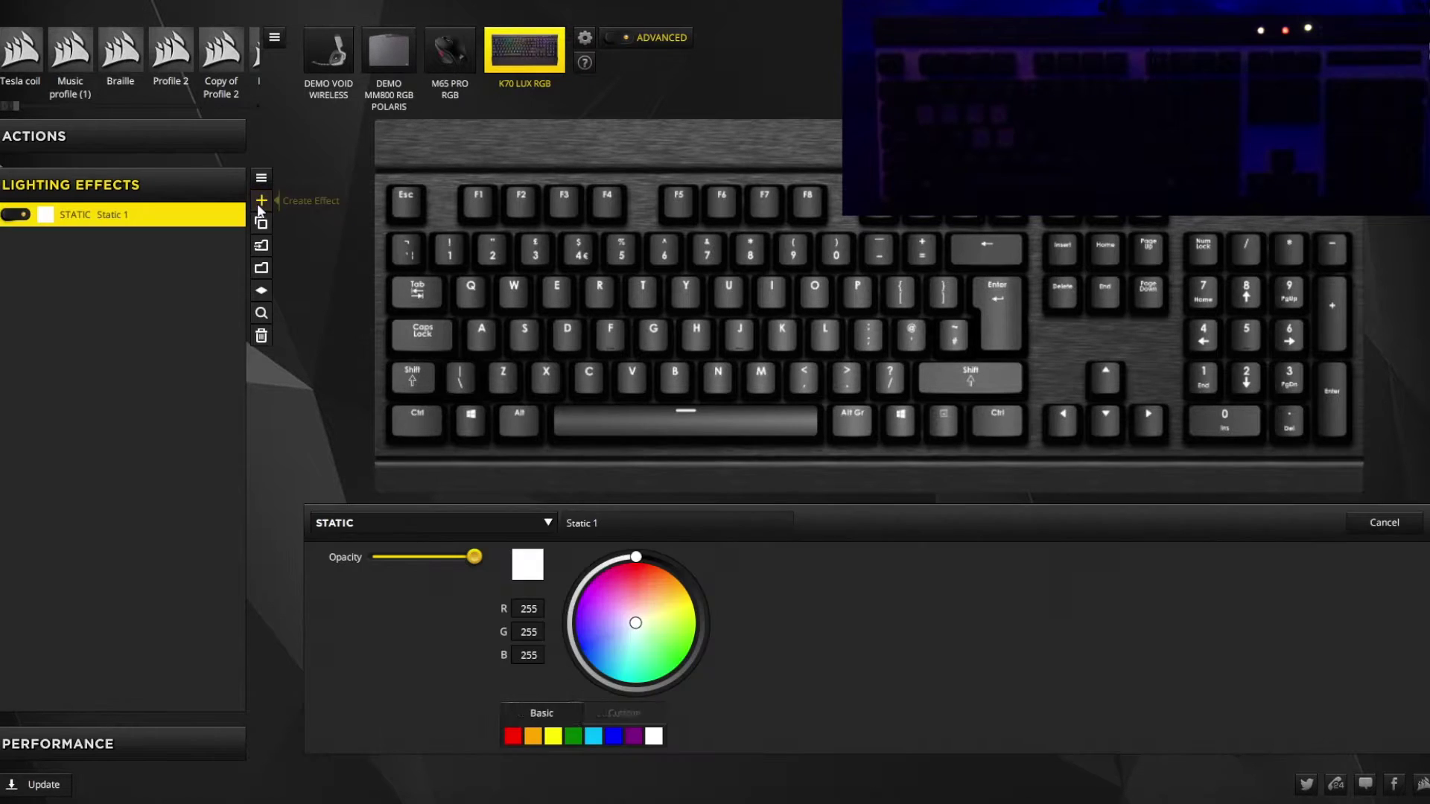
pyautogui.click(476, 524)
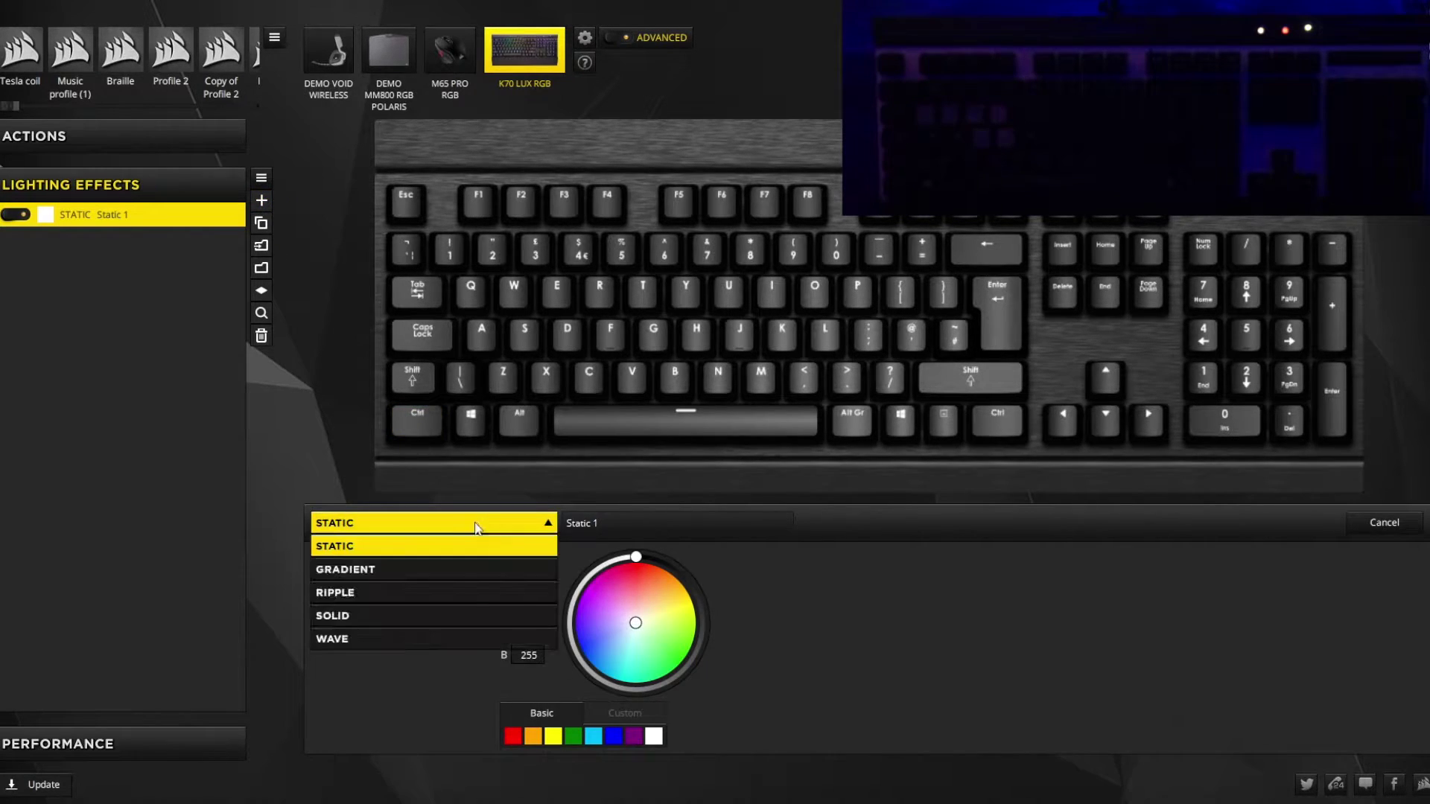
pyautogui.click(380, 594)
pyautogui.moveTo(1342, 421); pyautogui.dragTo(320, 129)
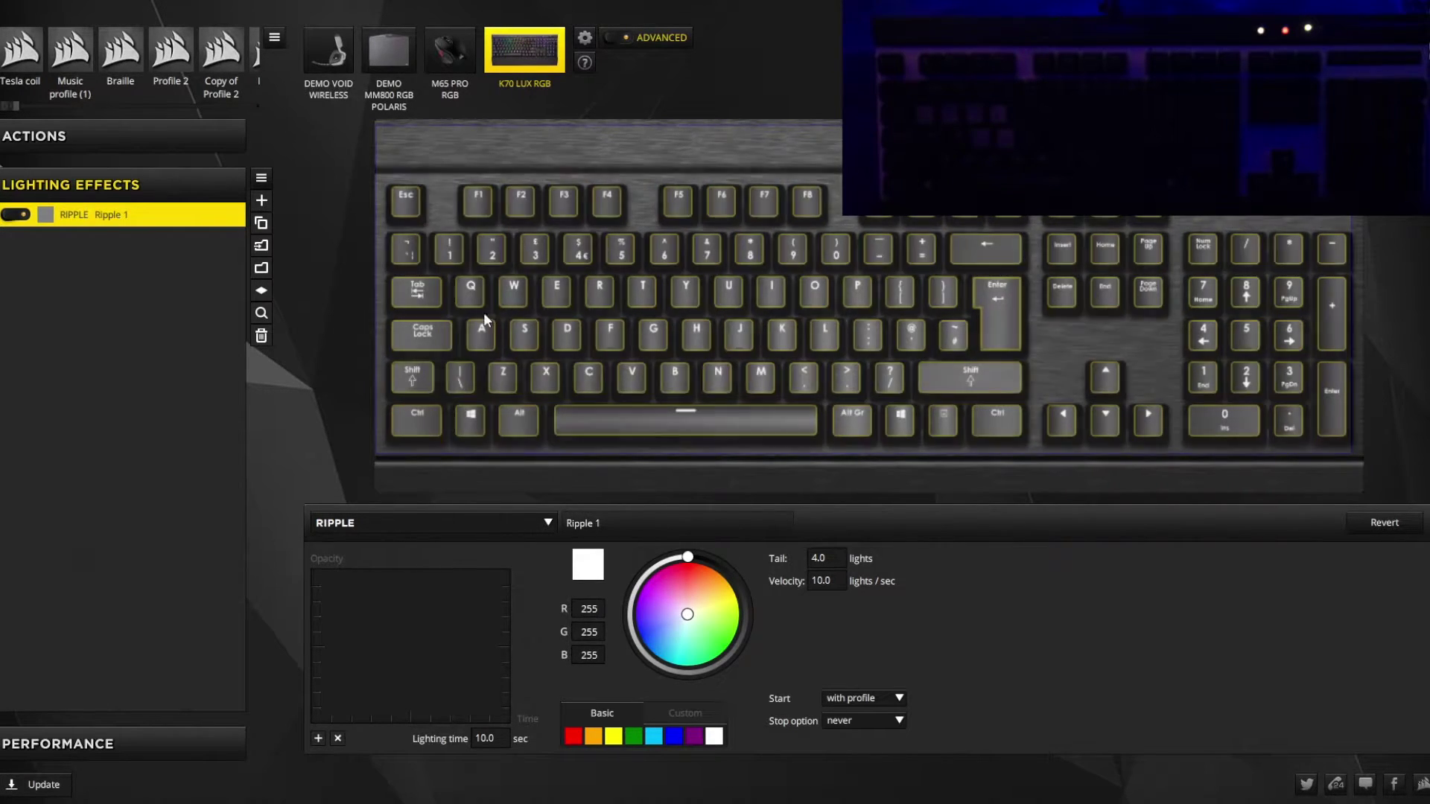
pyautogui.click(320, 735)
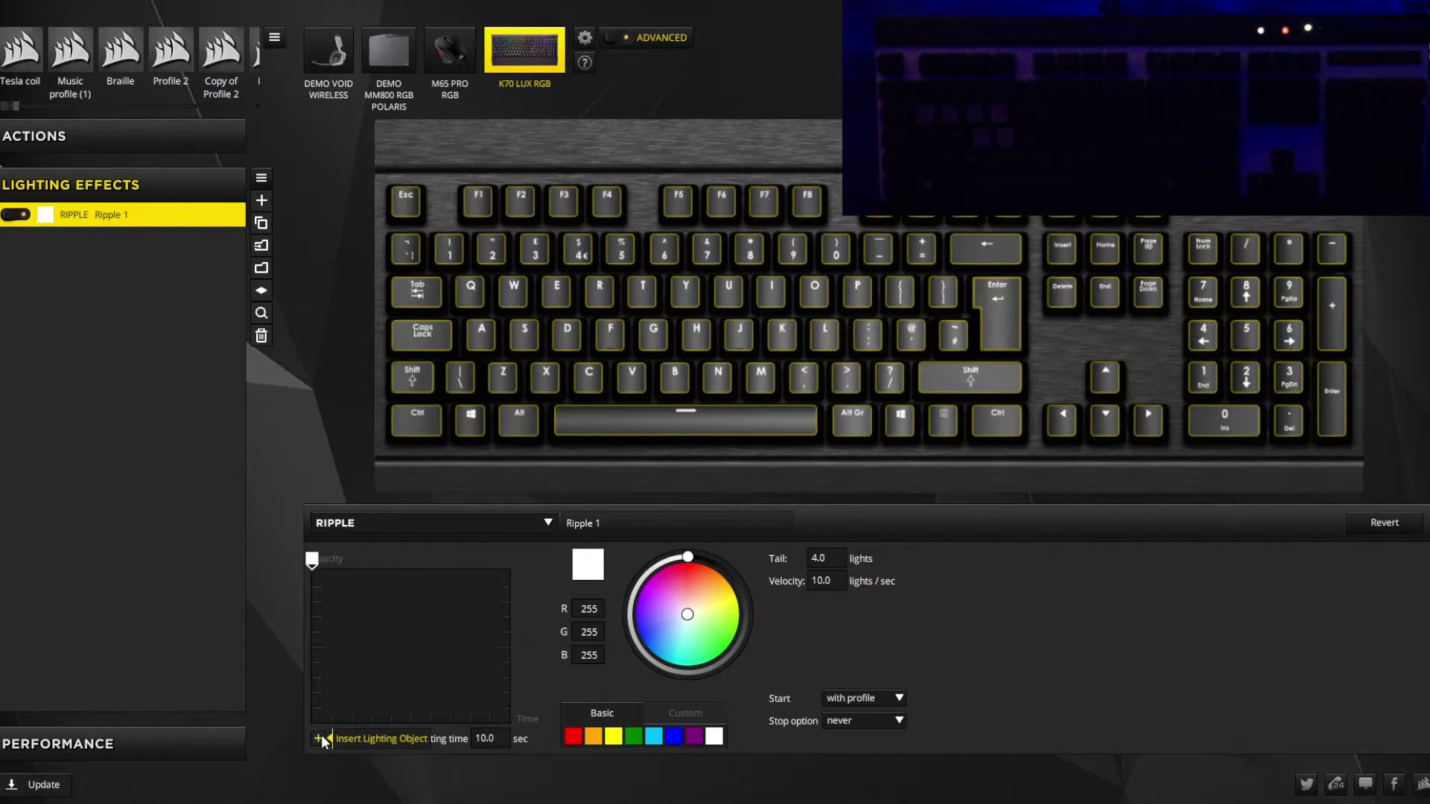
pyautogui.click(320, 738)
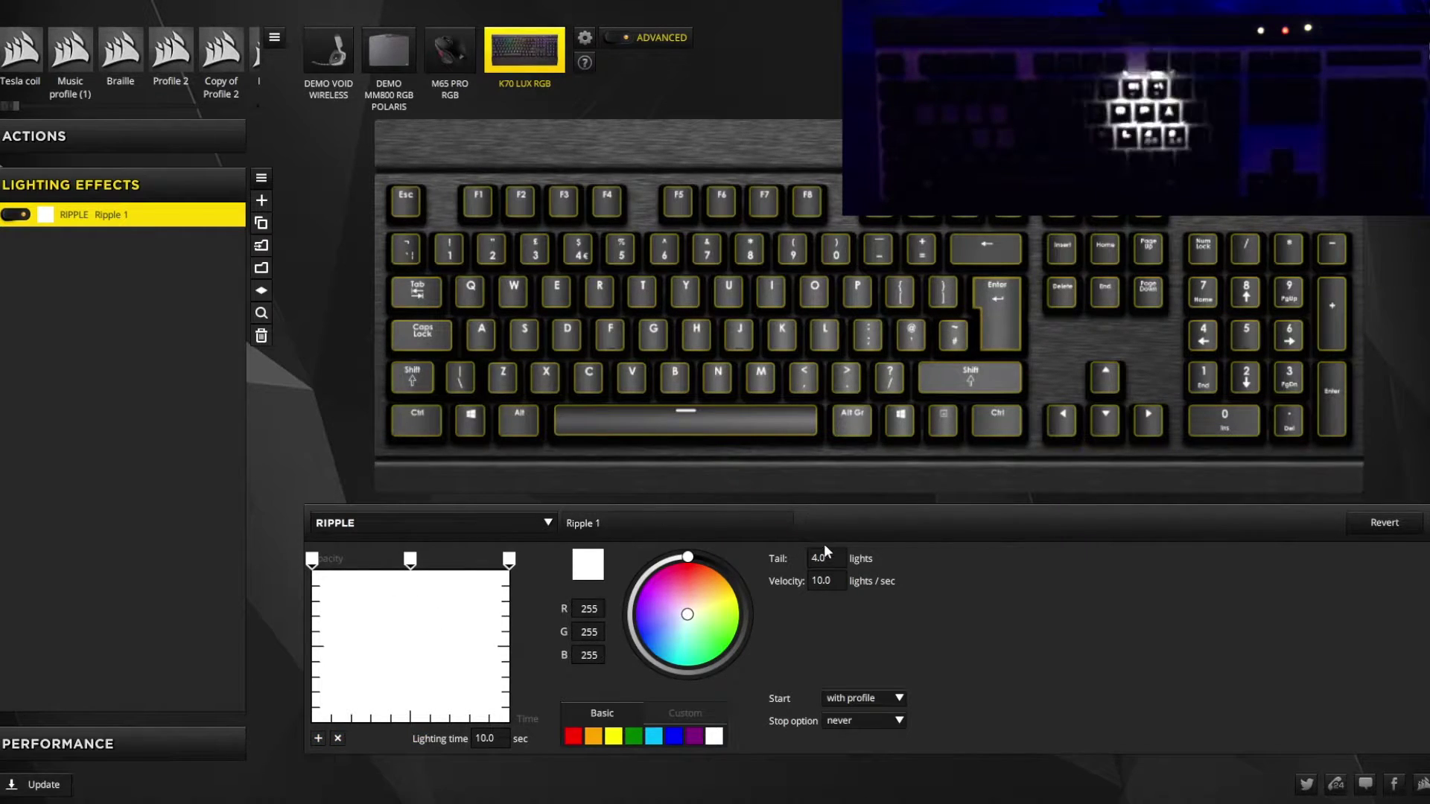
# Set the ripple to start on key pressed, stop after 1 time and play from the pressed key, and test it with F.
pyautogui.click(856, 698)
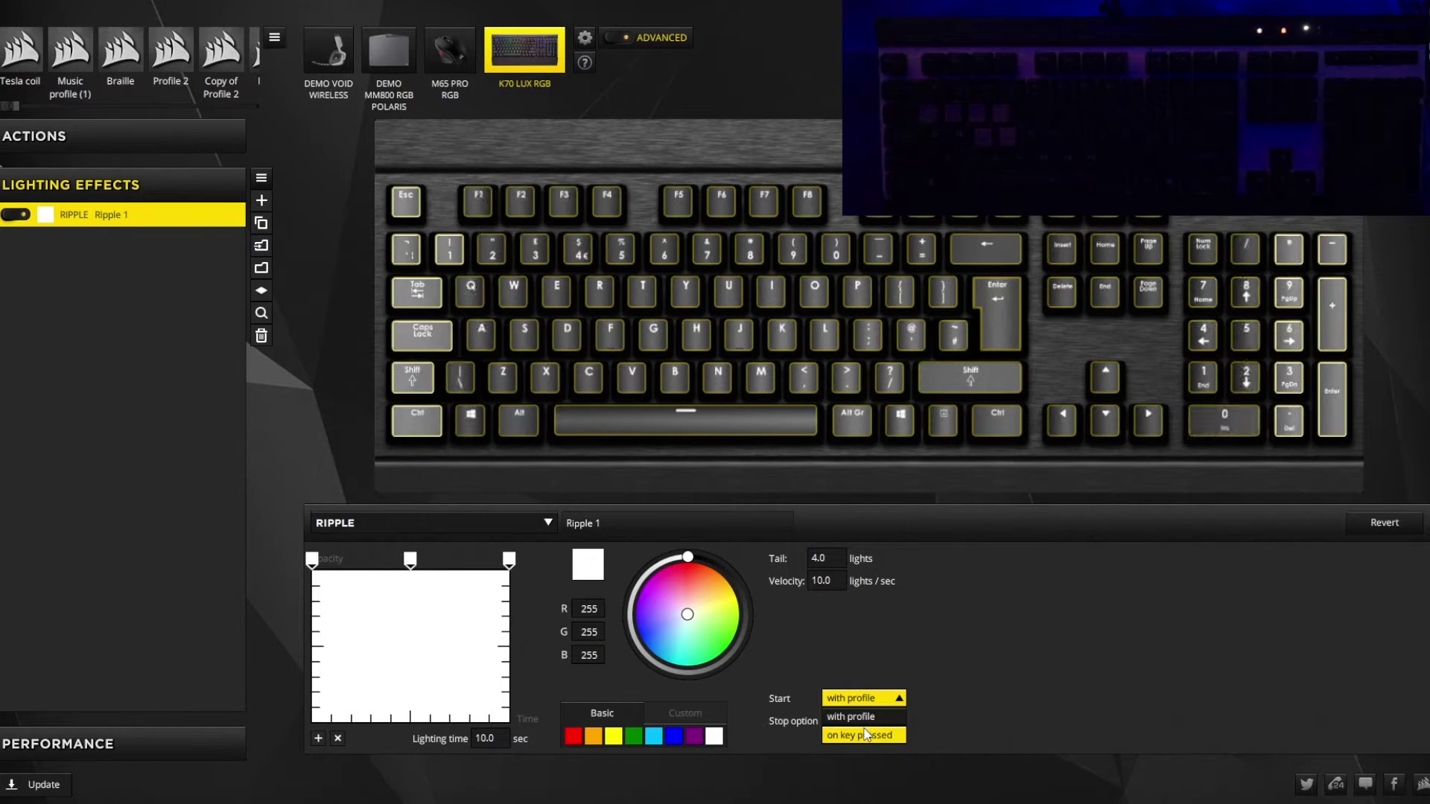
pyautogui.click(858, 735)
pyautogui.click(853, 721)
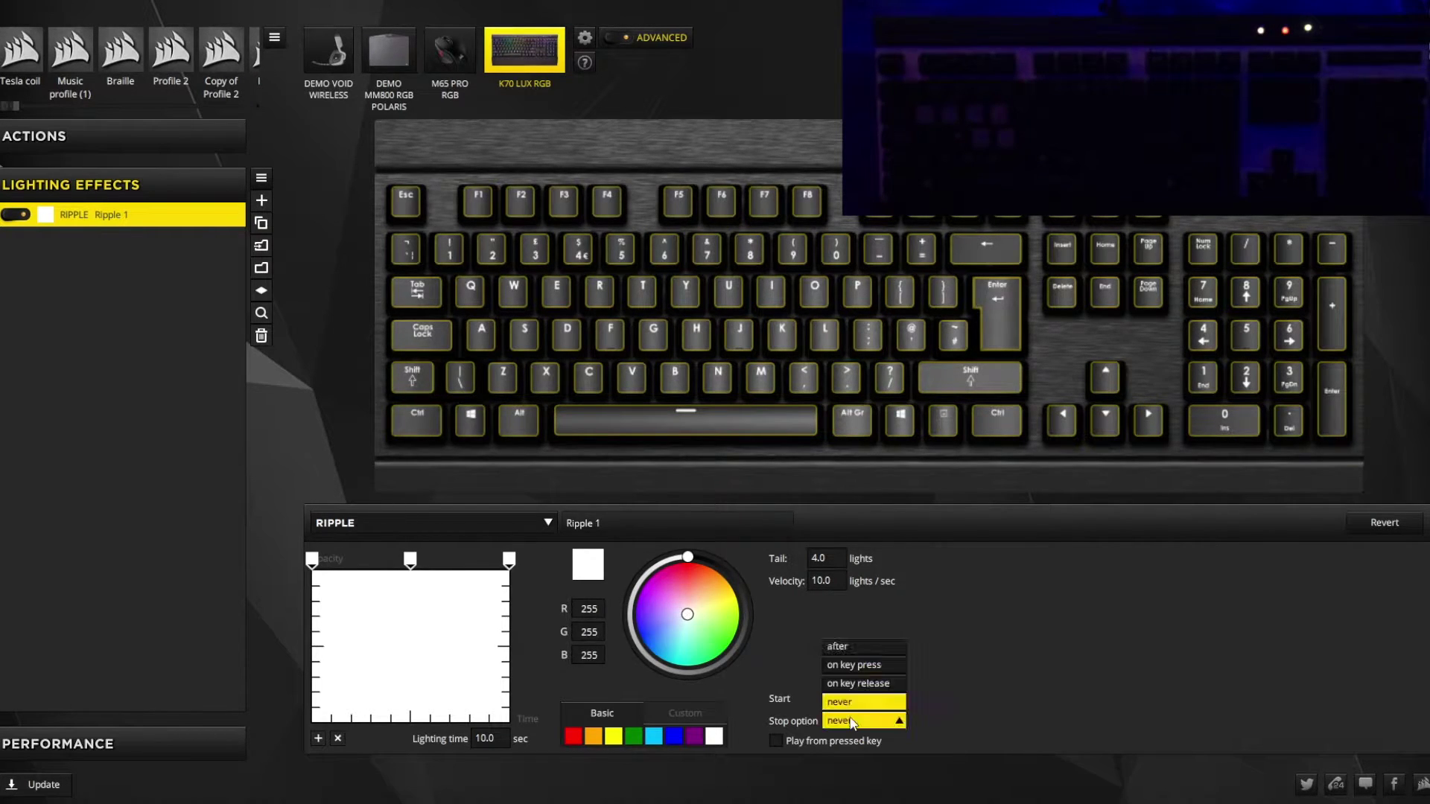
pyautogui.click(857, 643)
pyautogui.moveTo(924, 721); pyautogui.dragTo(900, 746)
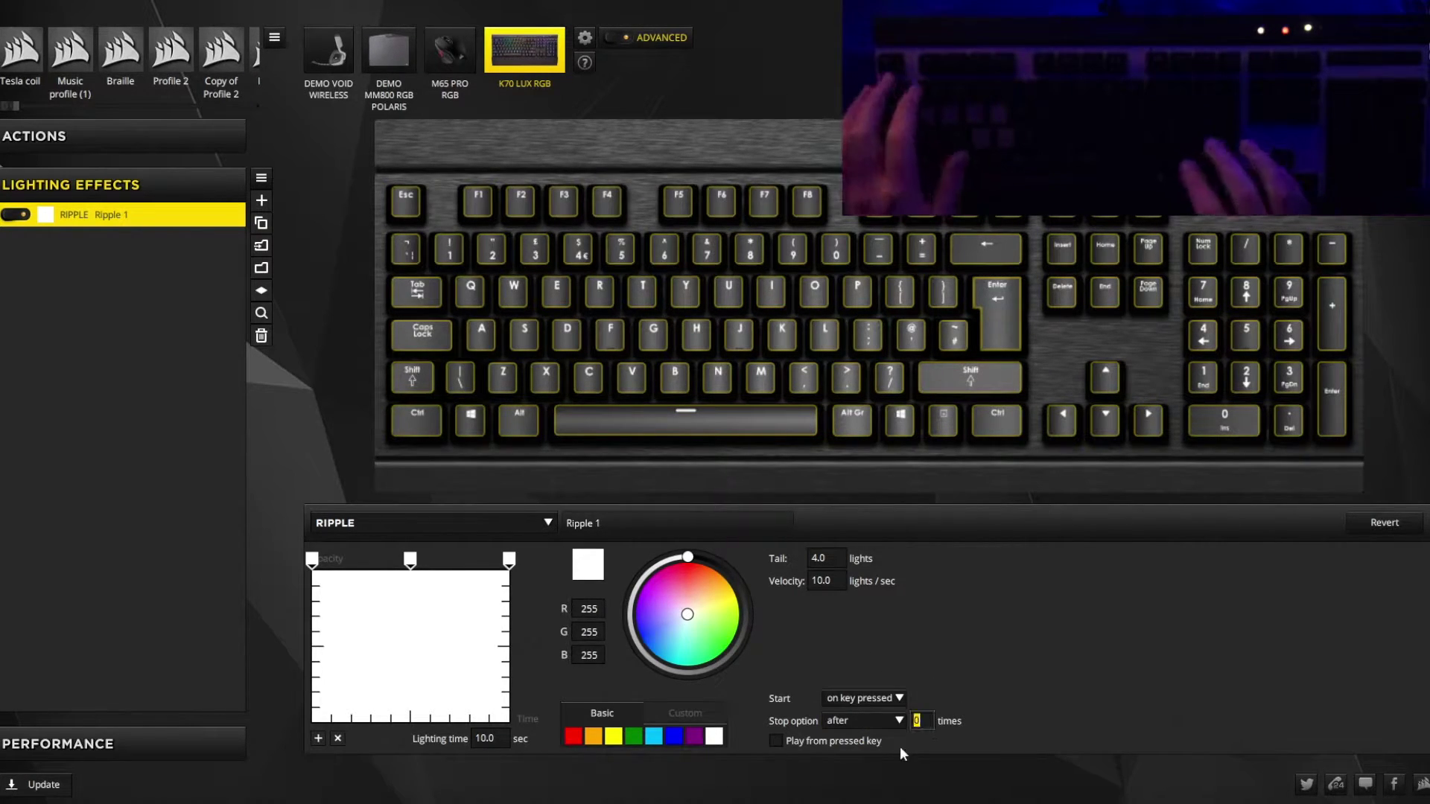
pyautogui.write('1')
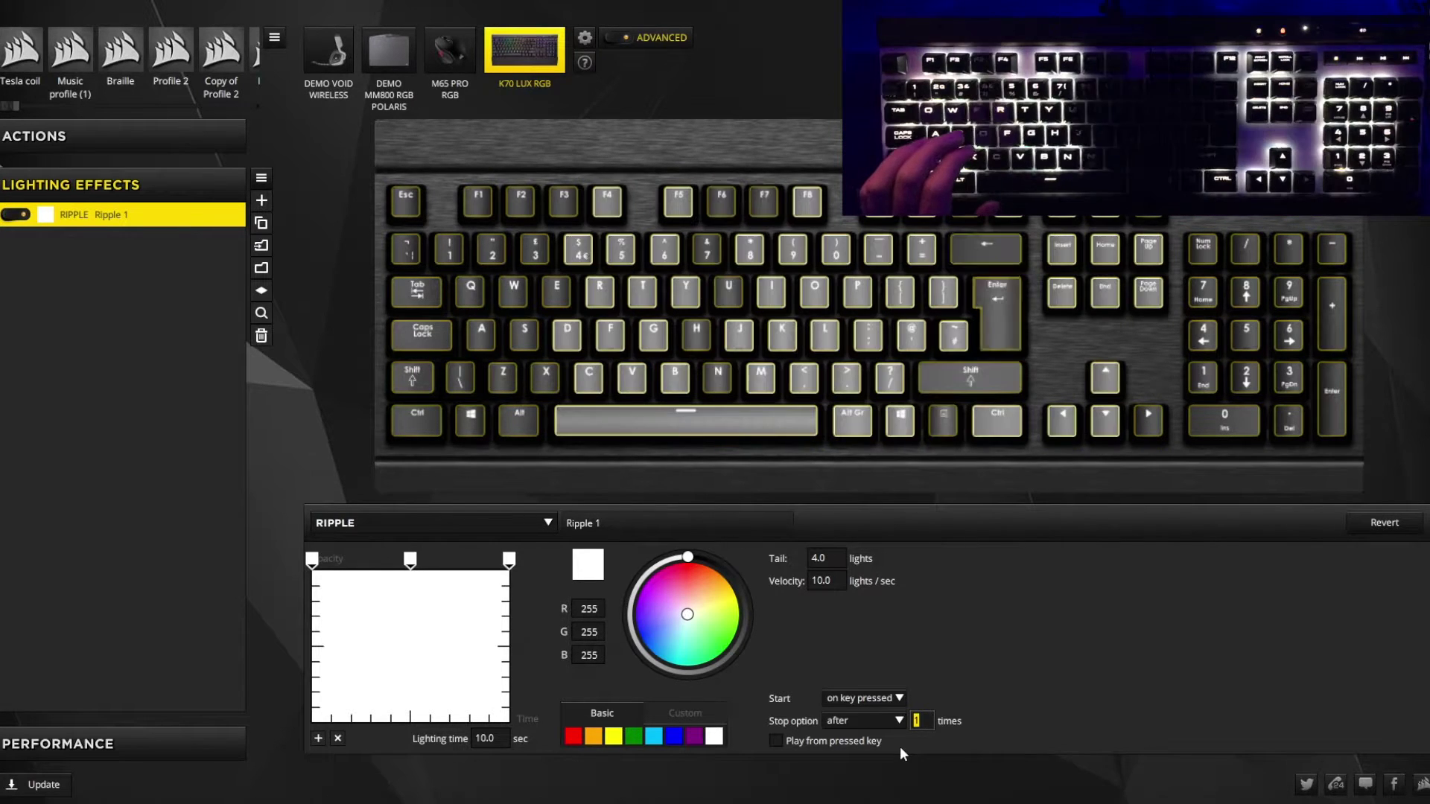
pyautogui.click(776, 741)
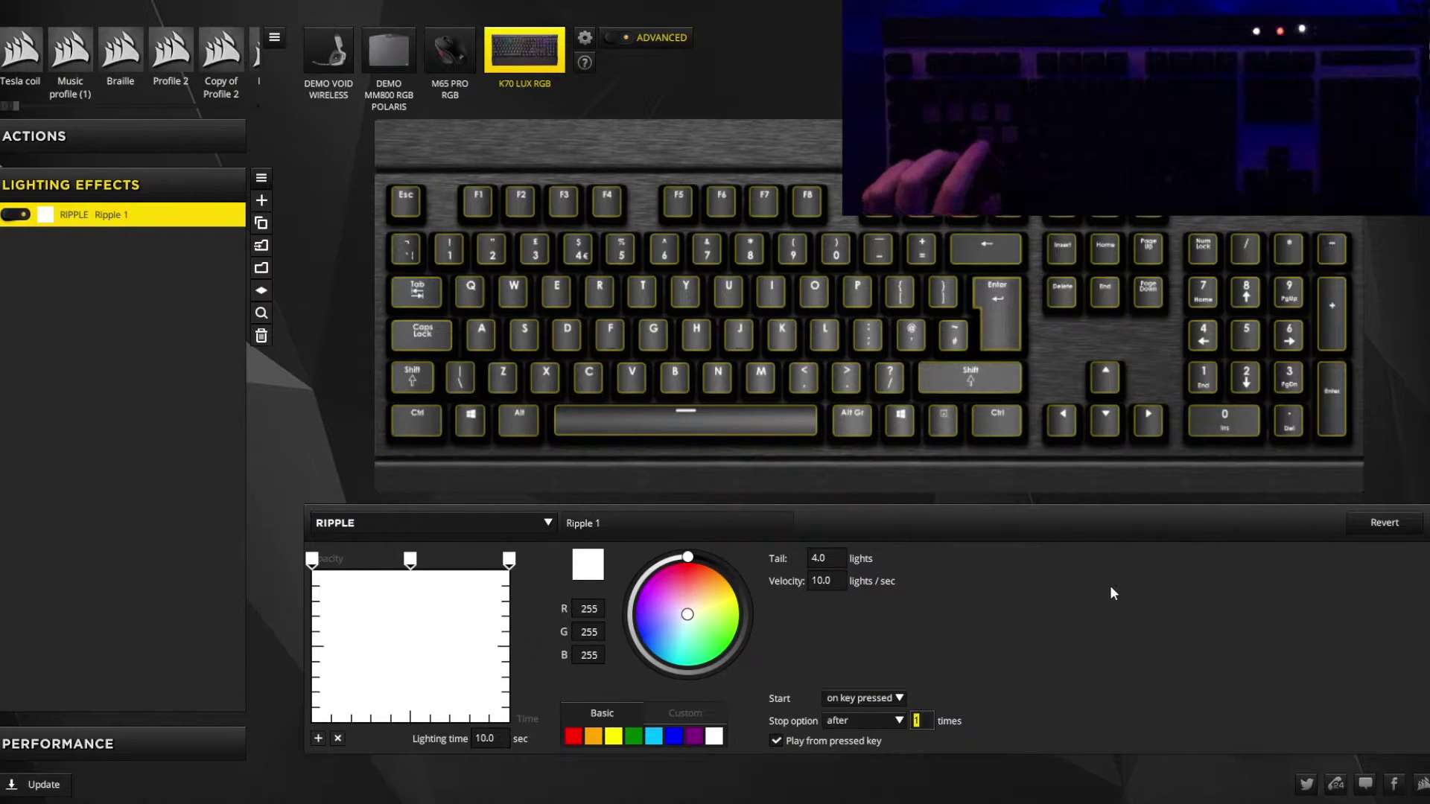
pyautogui.press('f')
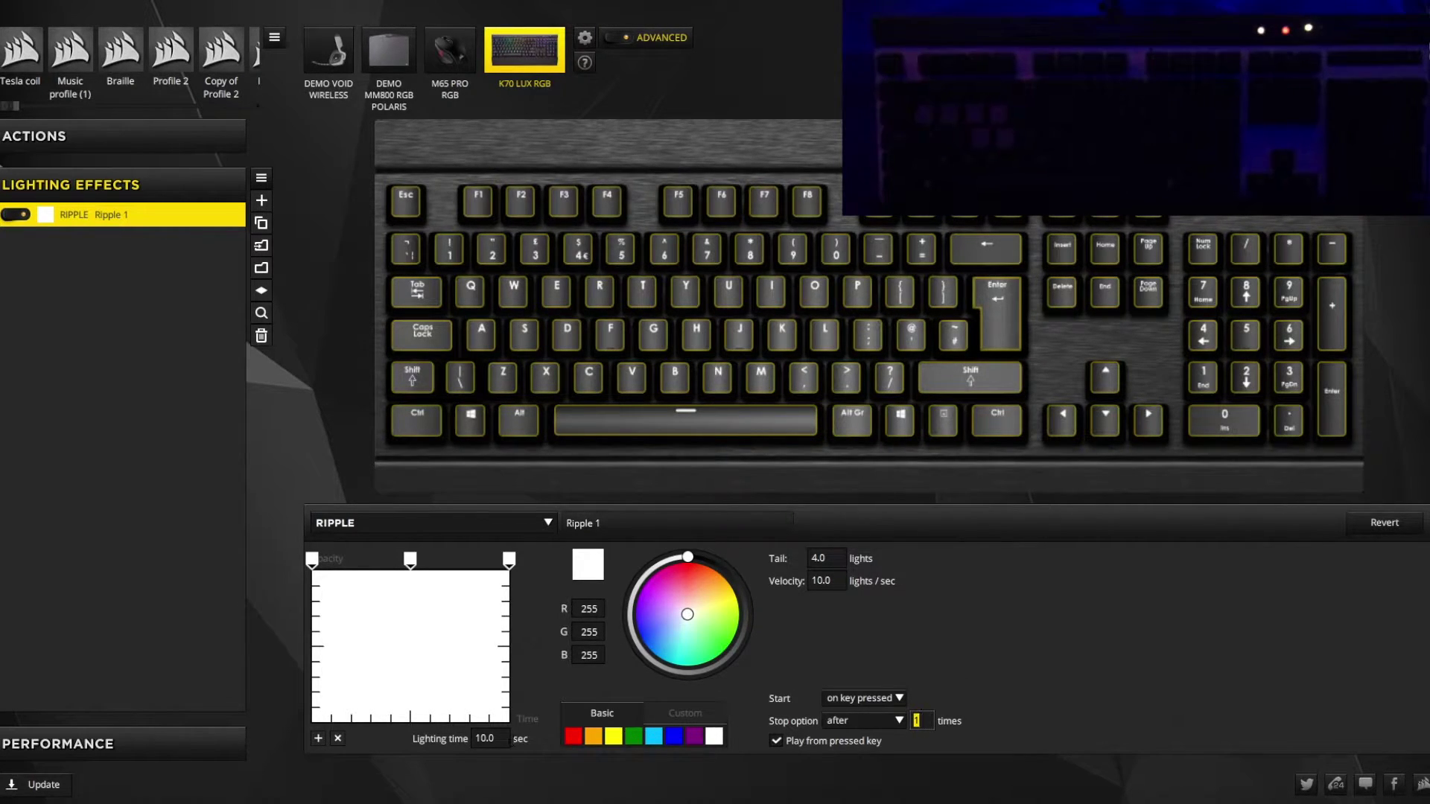
# Shift the ripple's first lighting point just past mid-timeline and its middle point further along, and test the effect with H.
pyautogui.moveTo(313, 560); pyautogui.dragTo(463, 555)
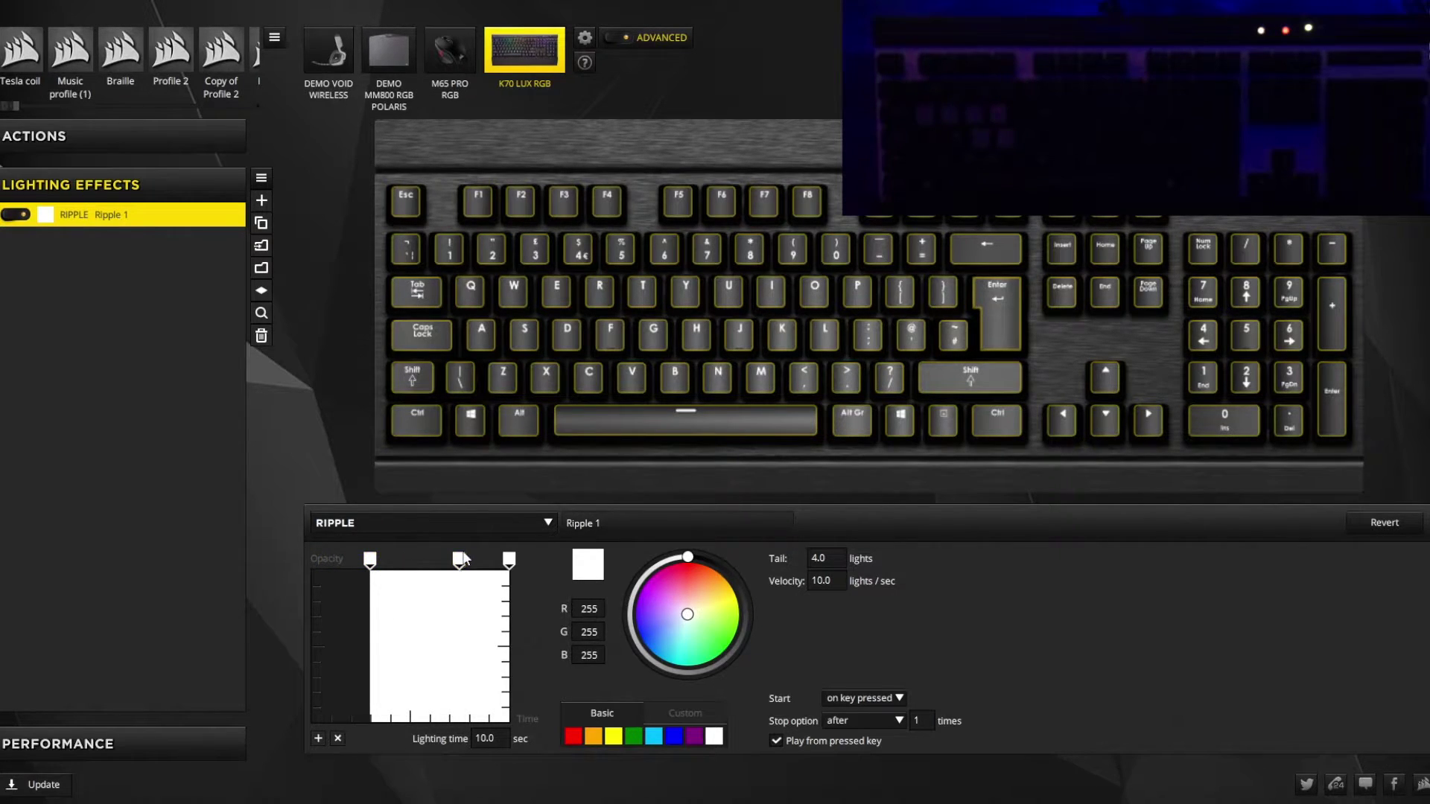
pyautogui.moveTo(370, 562); pyautogui.dragTo(415, 563)
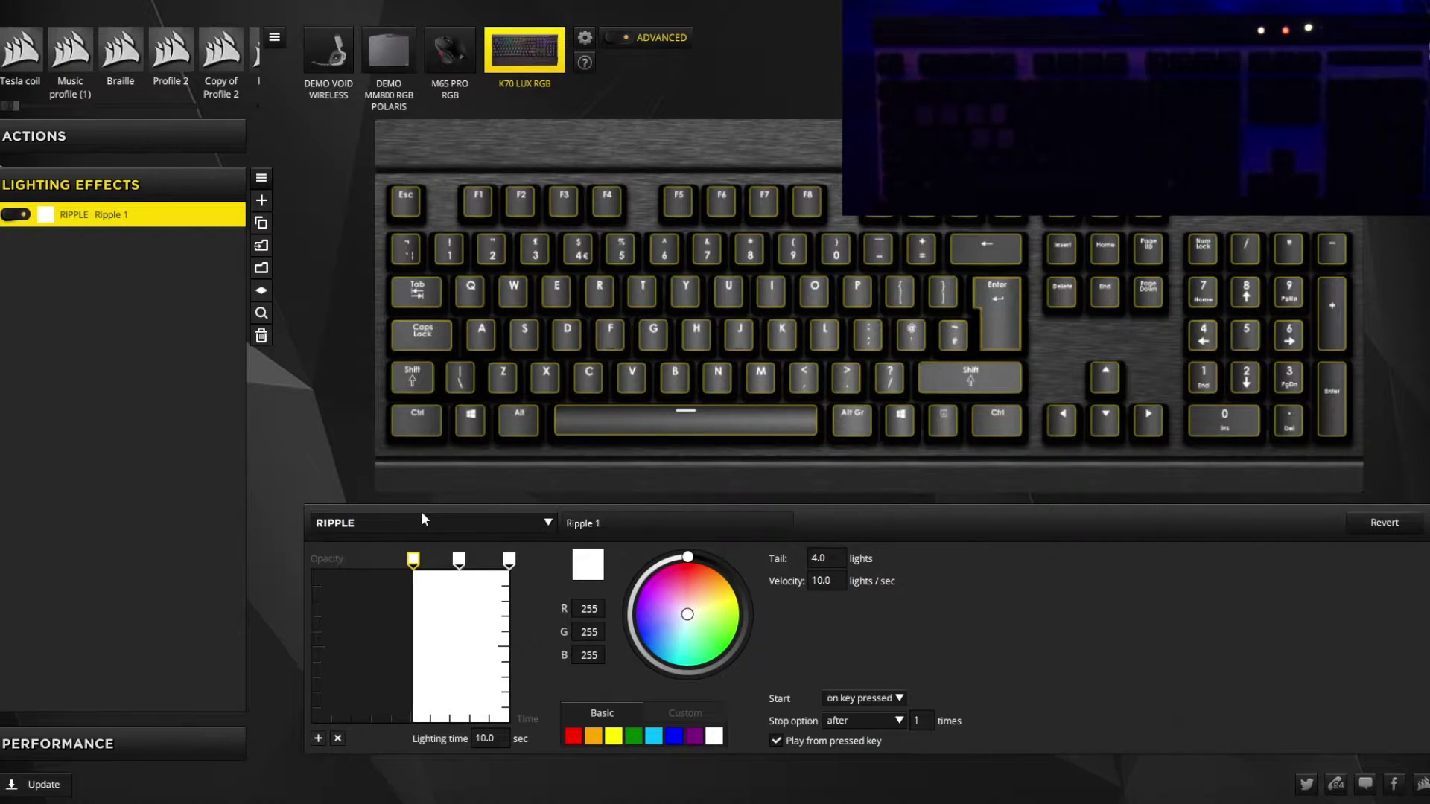
pyautogui.moveTo(415, 563); pyautogui.dragTo(422, 564)
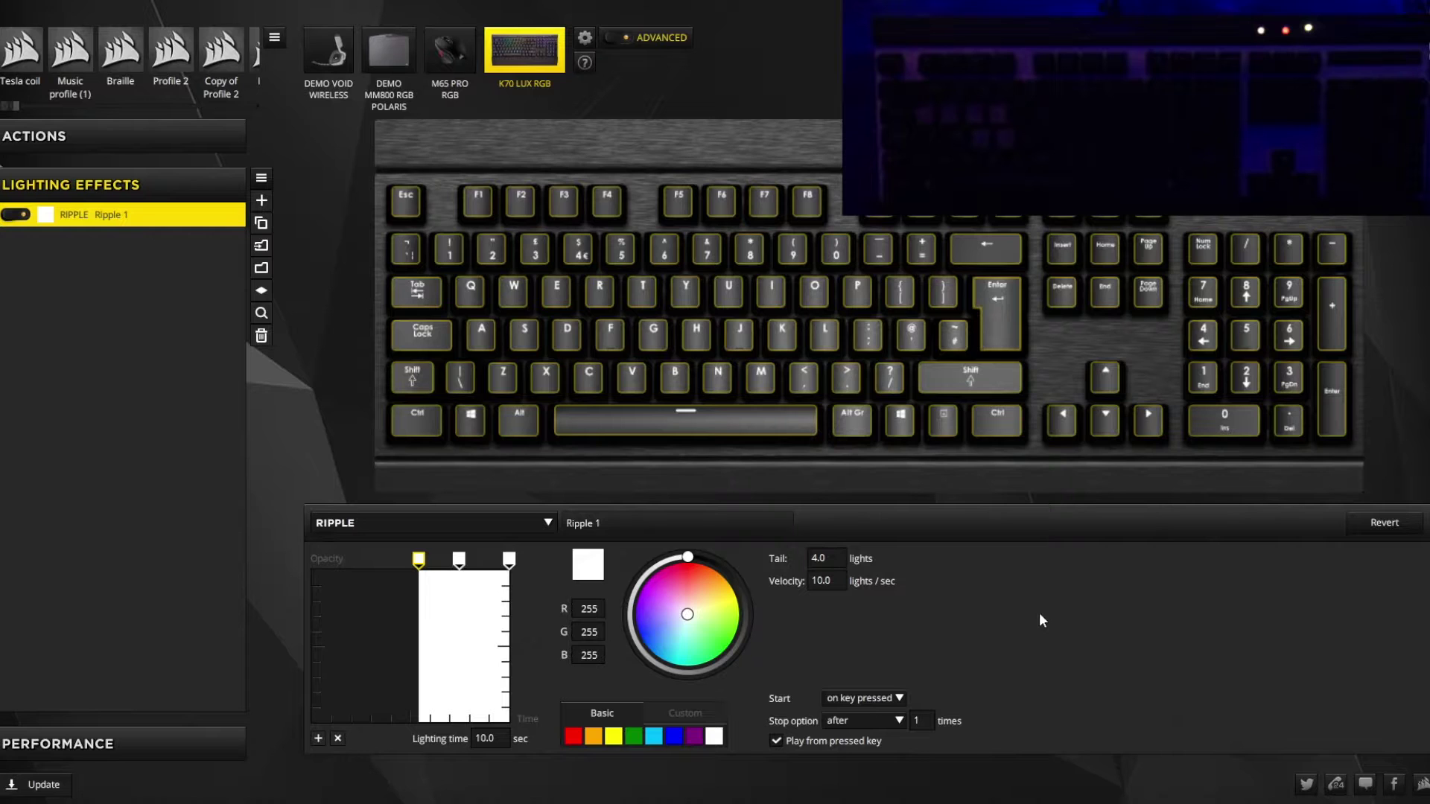
pyautogui.press('h')
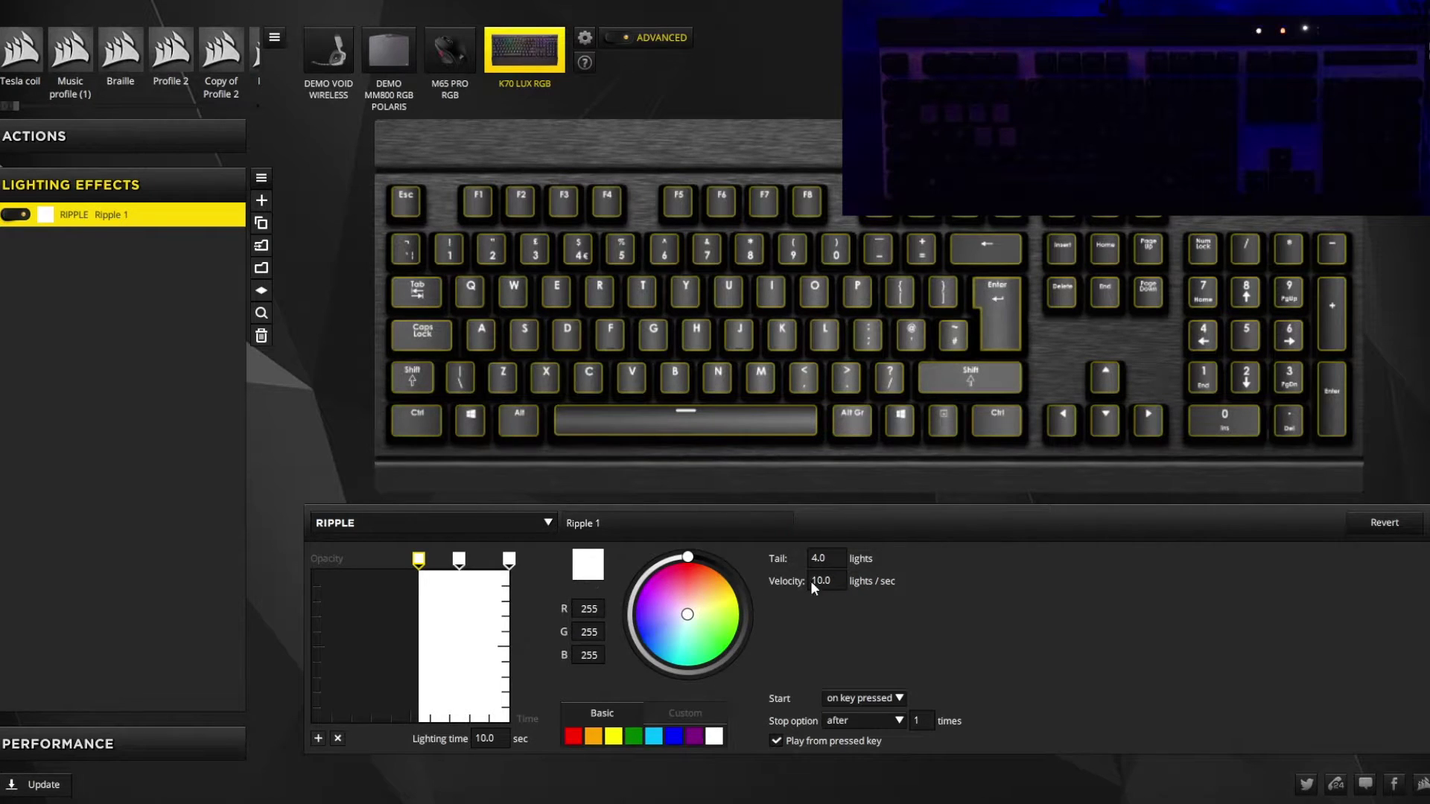
pyautogui.press('h')
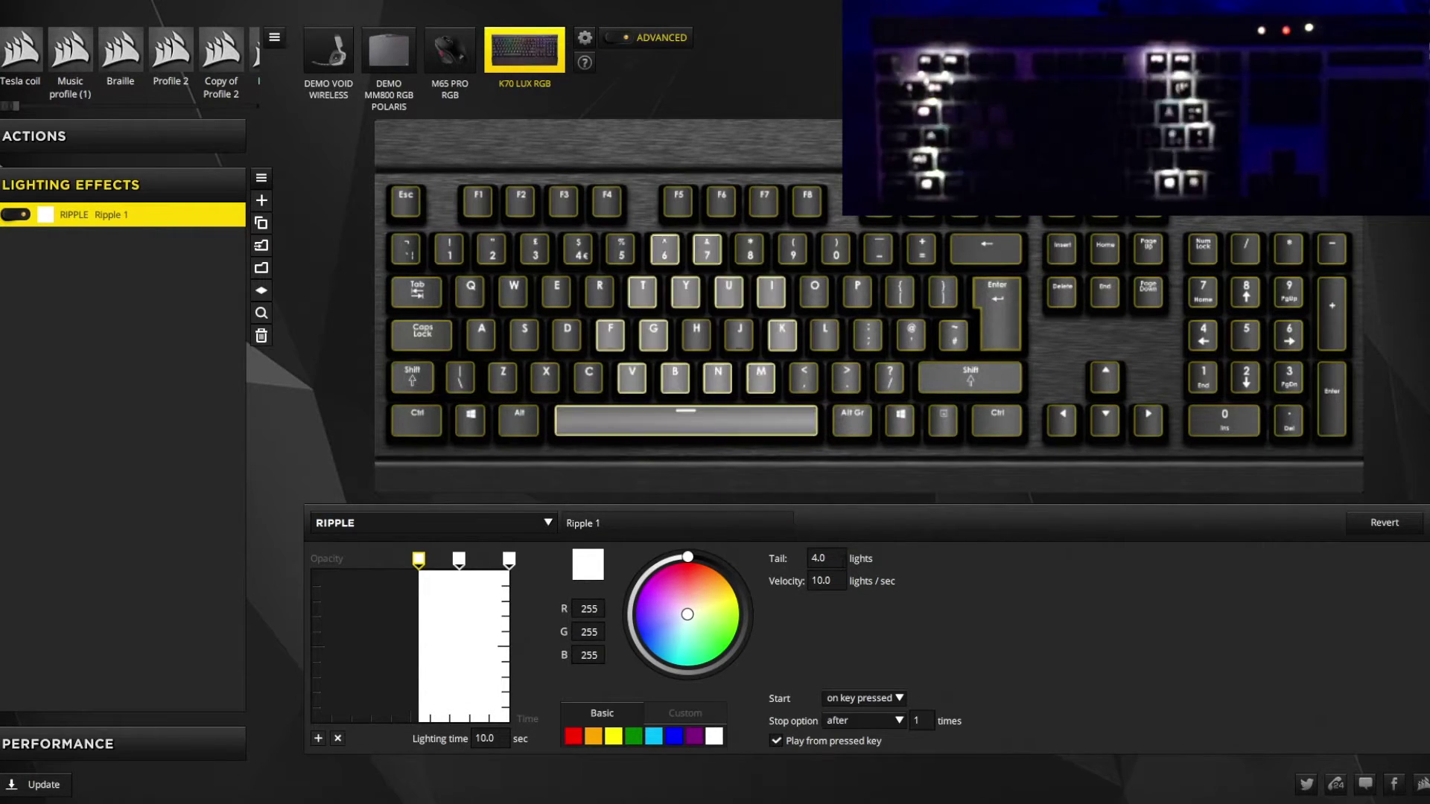
# Set the ripple's tail to 30.0 lights and test the effect with G.
pyautogui.doubleClick(841, 559)
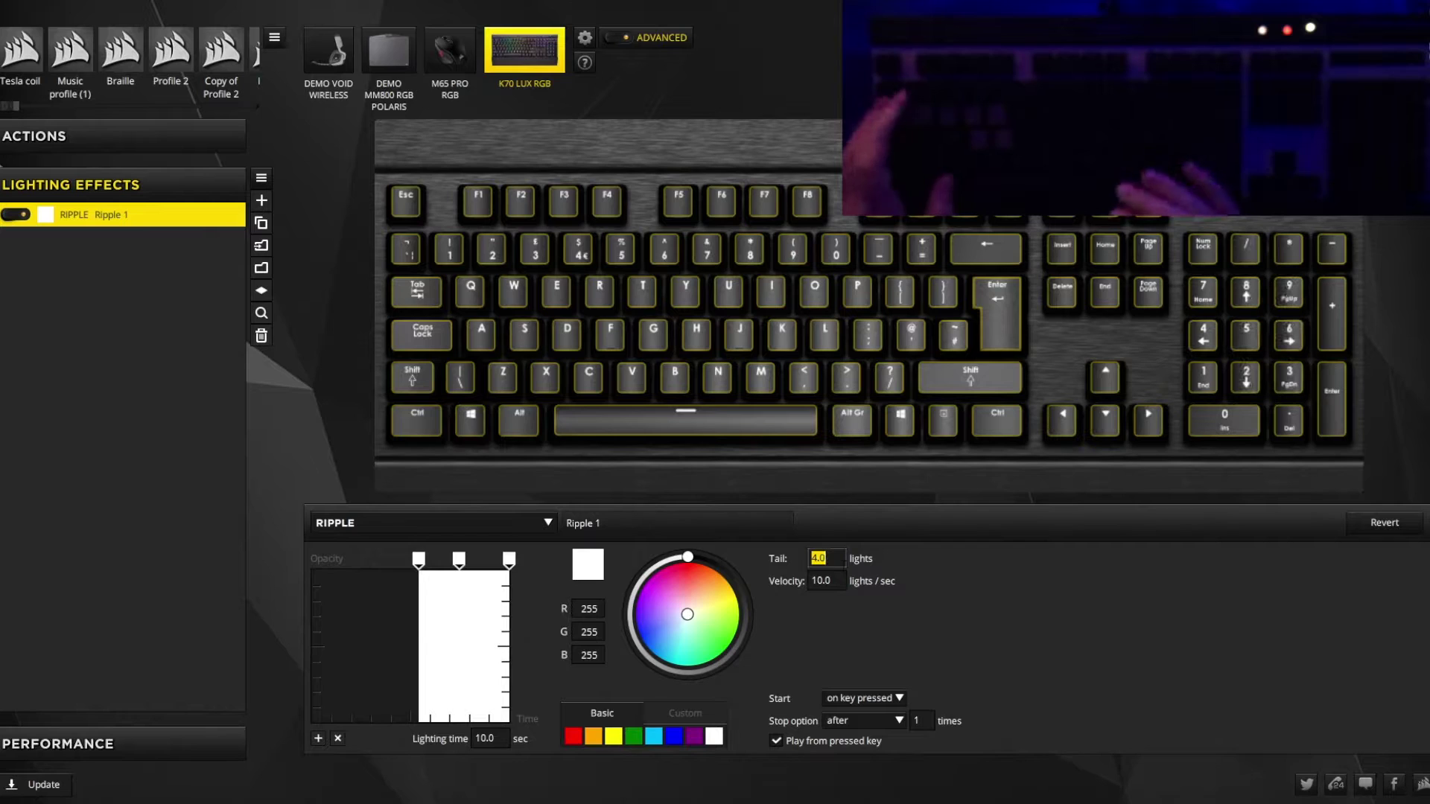
pyautogui.write('30.0')
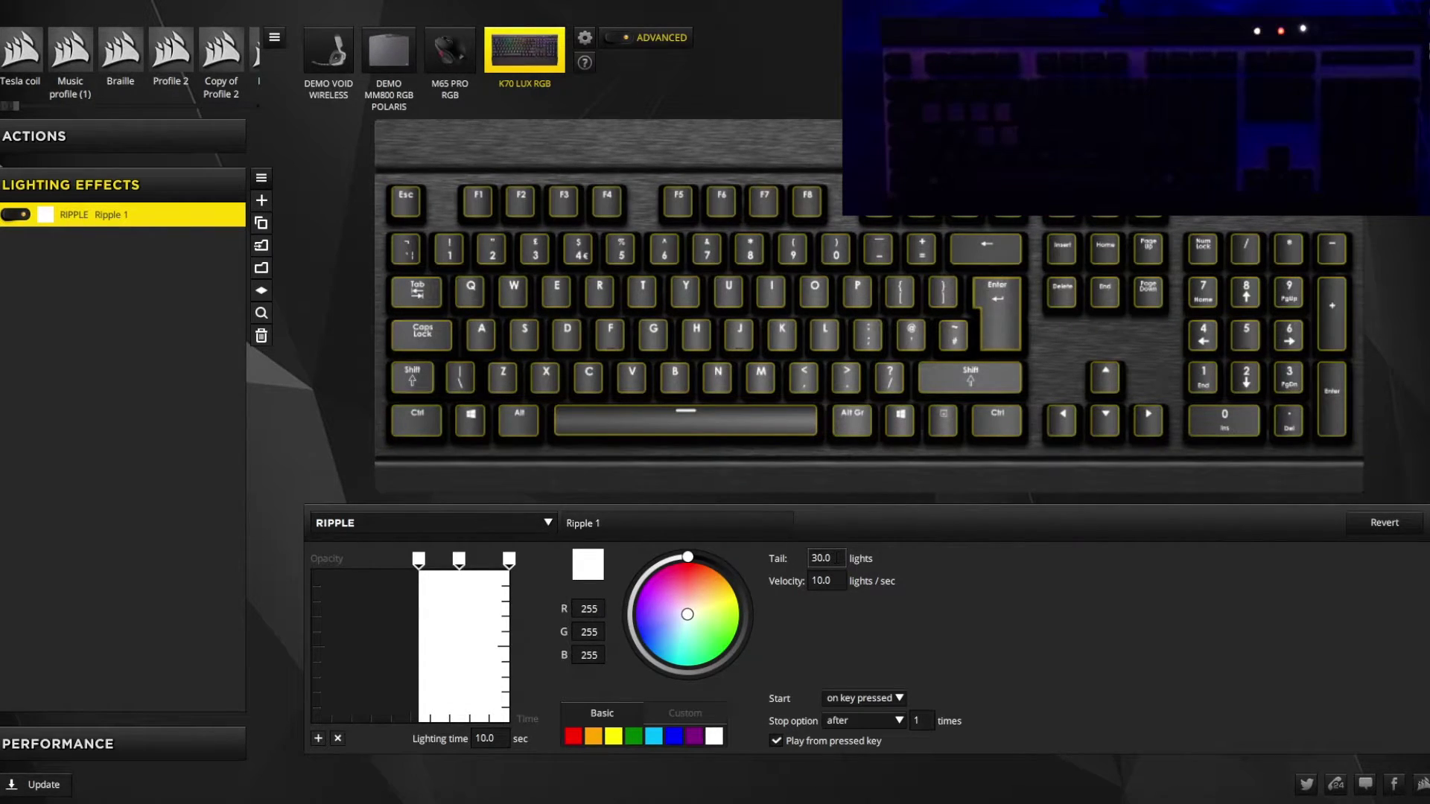
pyautogui.press('g')
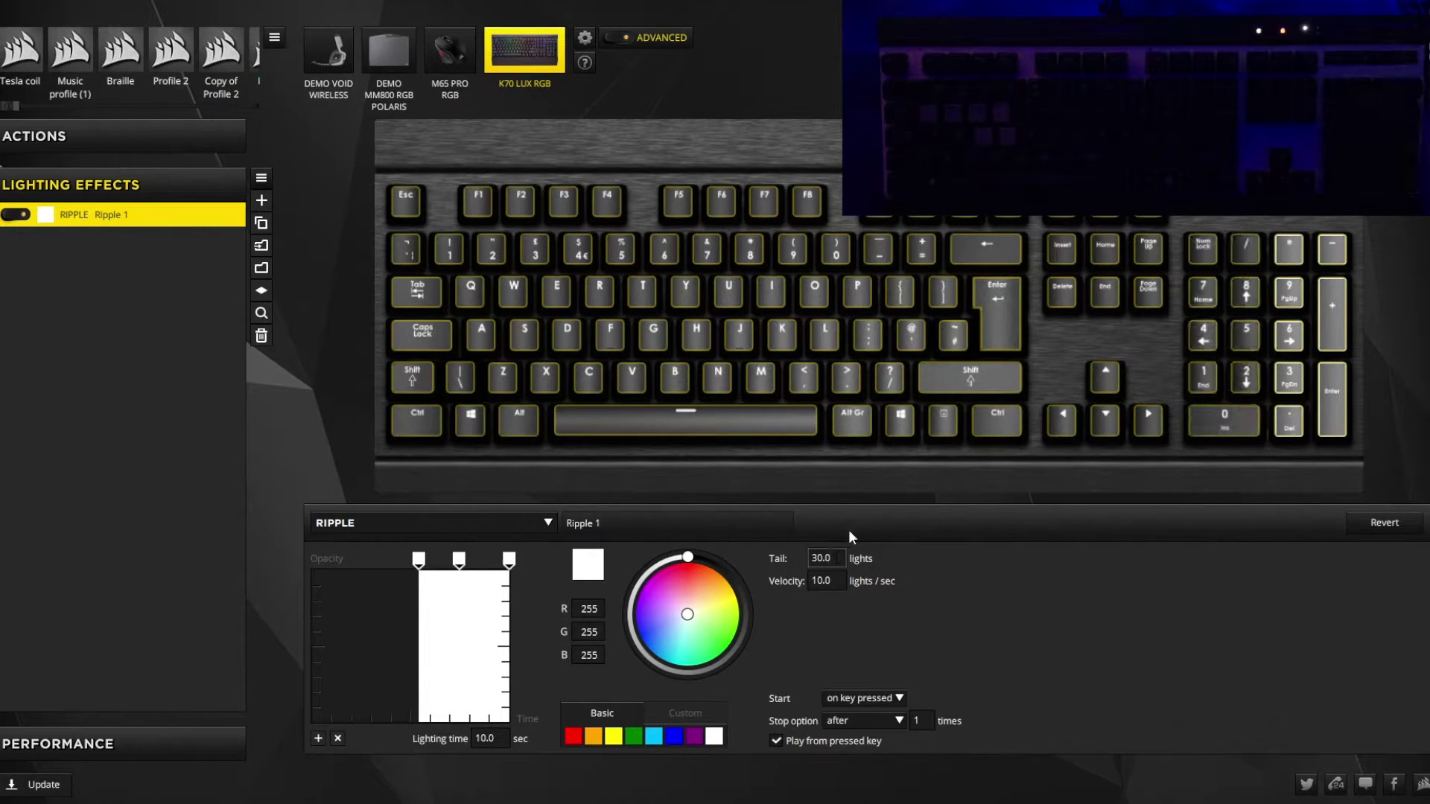
# Delete the ripple's middle lighting point and move the last point close to the first, leaving a thin white band.
pyautogui.click(458, 558)
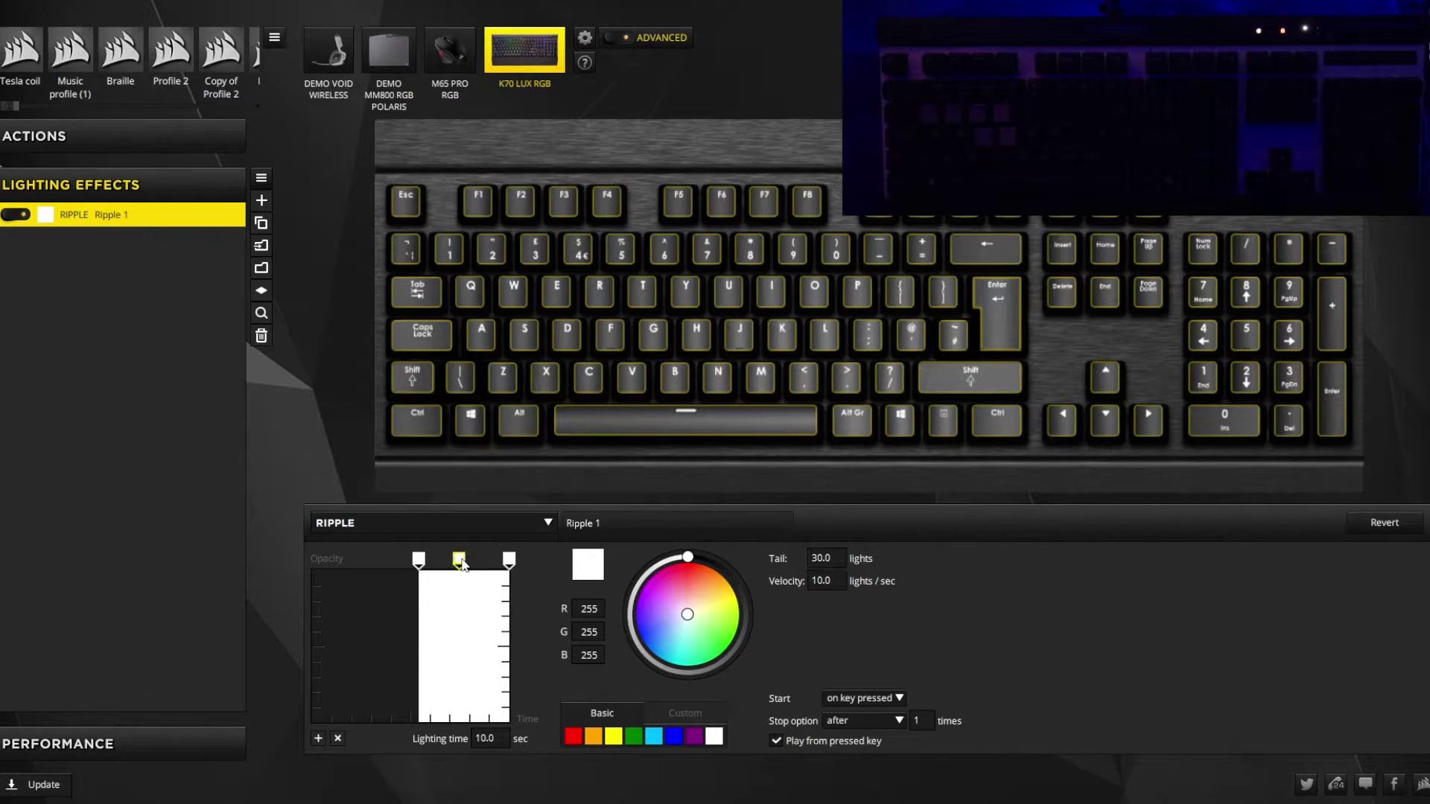
pyautogui.click(338, 738)
pyautogui.moveTo(509, 556); pyautogui.dragTo(435, 557)
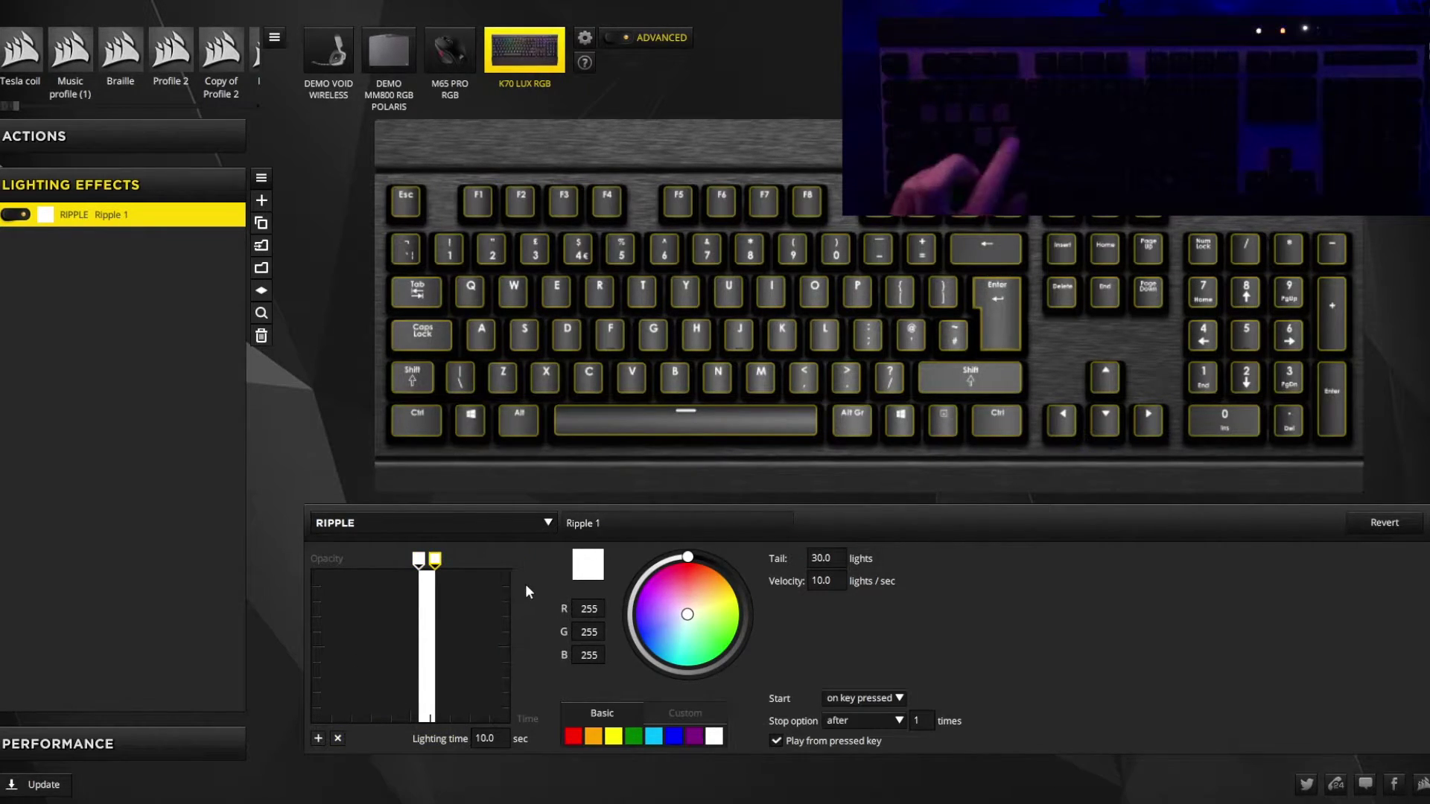
# Test the thin-band ripple by triggering it with the G and H keys.
pyautogui.press('g')
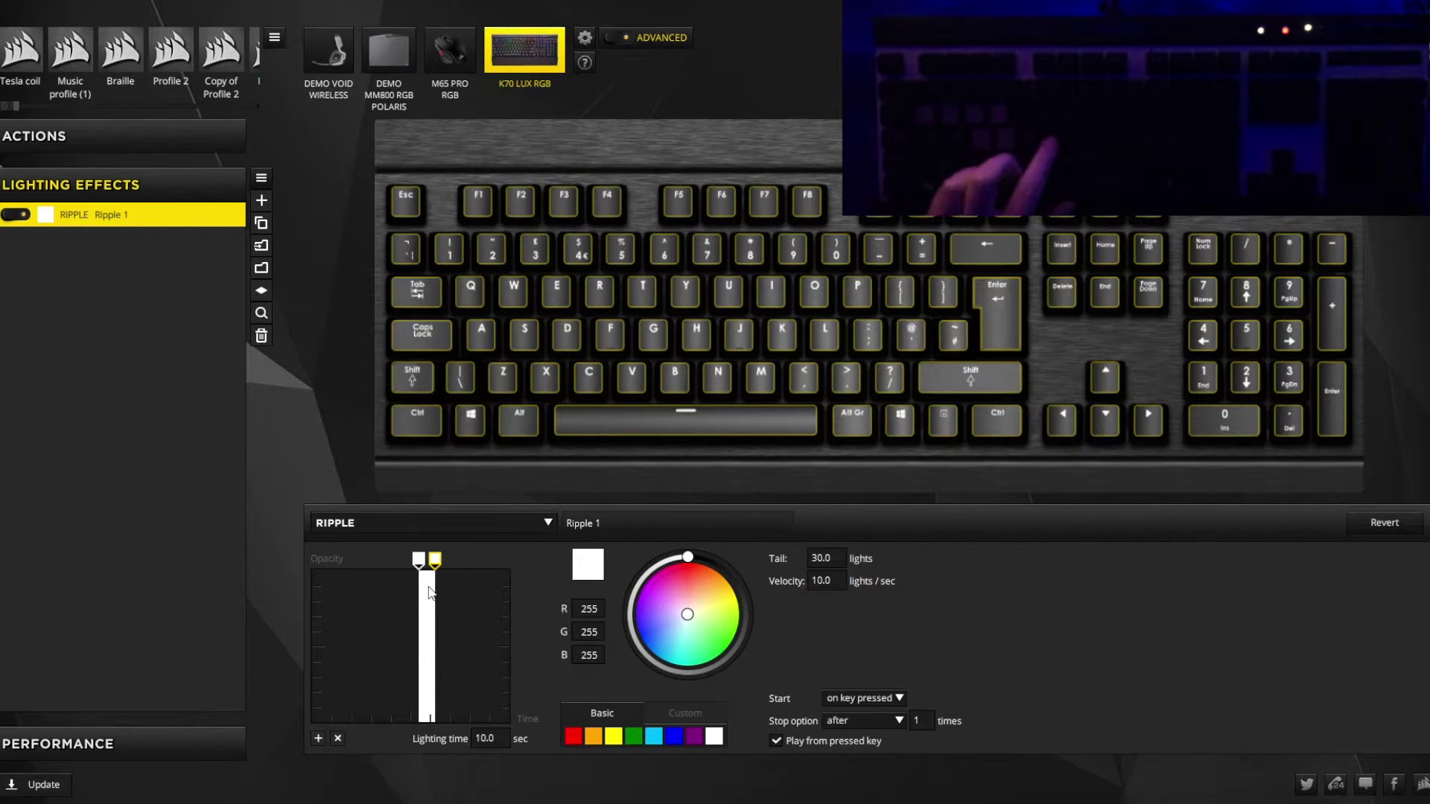
pyautogui.press('h')
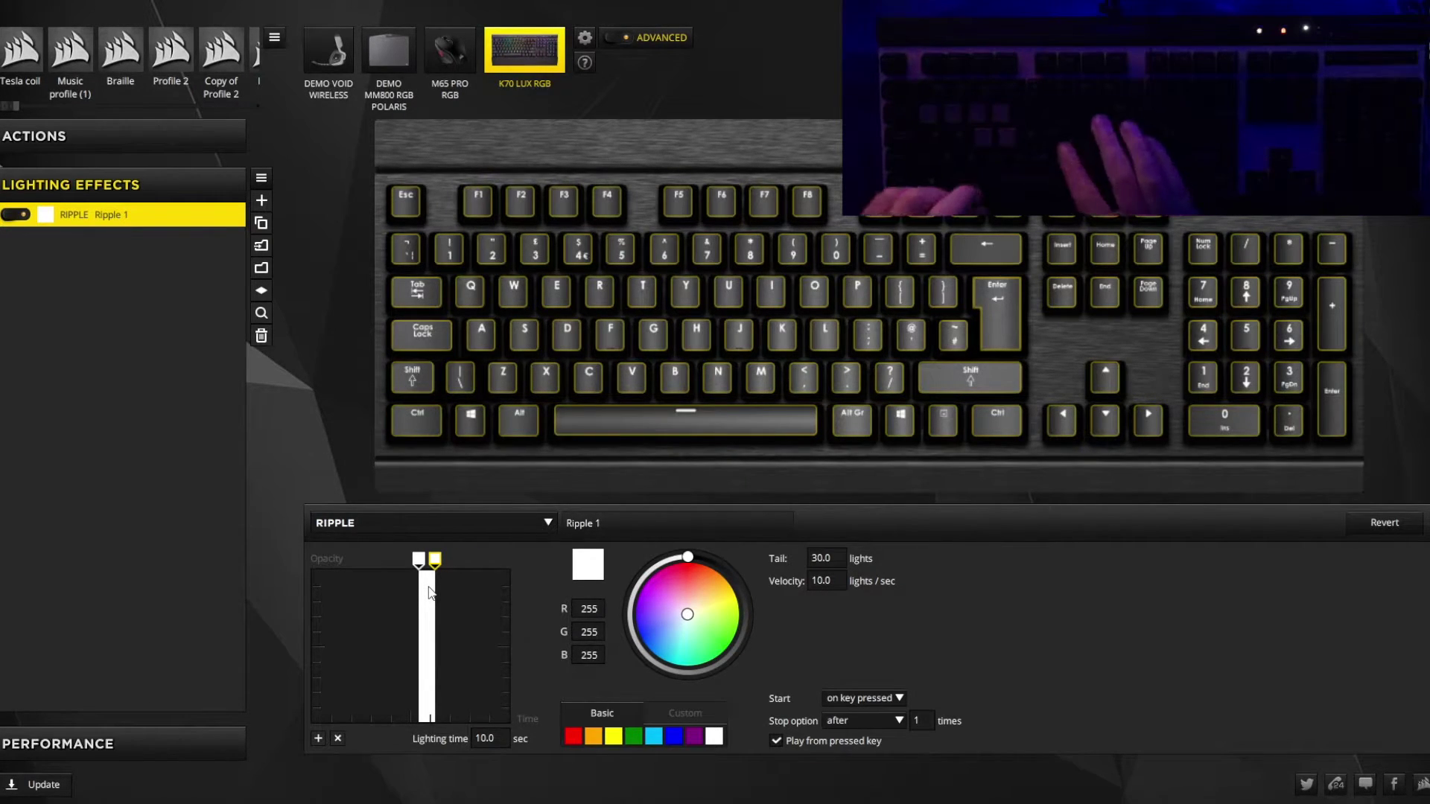
pyautogui.press('h')
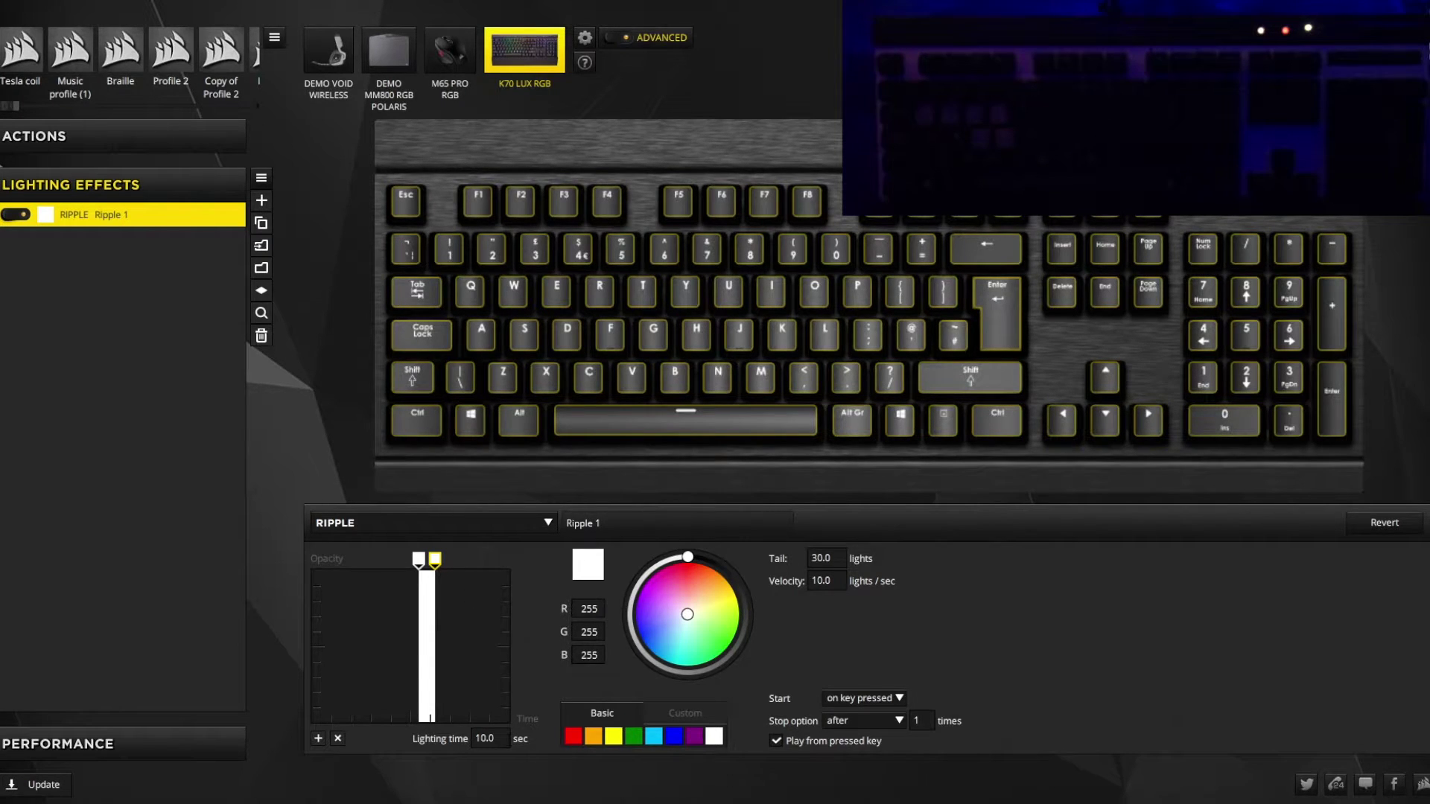
# Set the ripple's lighting time to 2.0 seconds and test the effect with J, D, S and L.
pyautogui.doubleClick(491, 738)
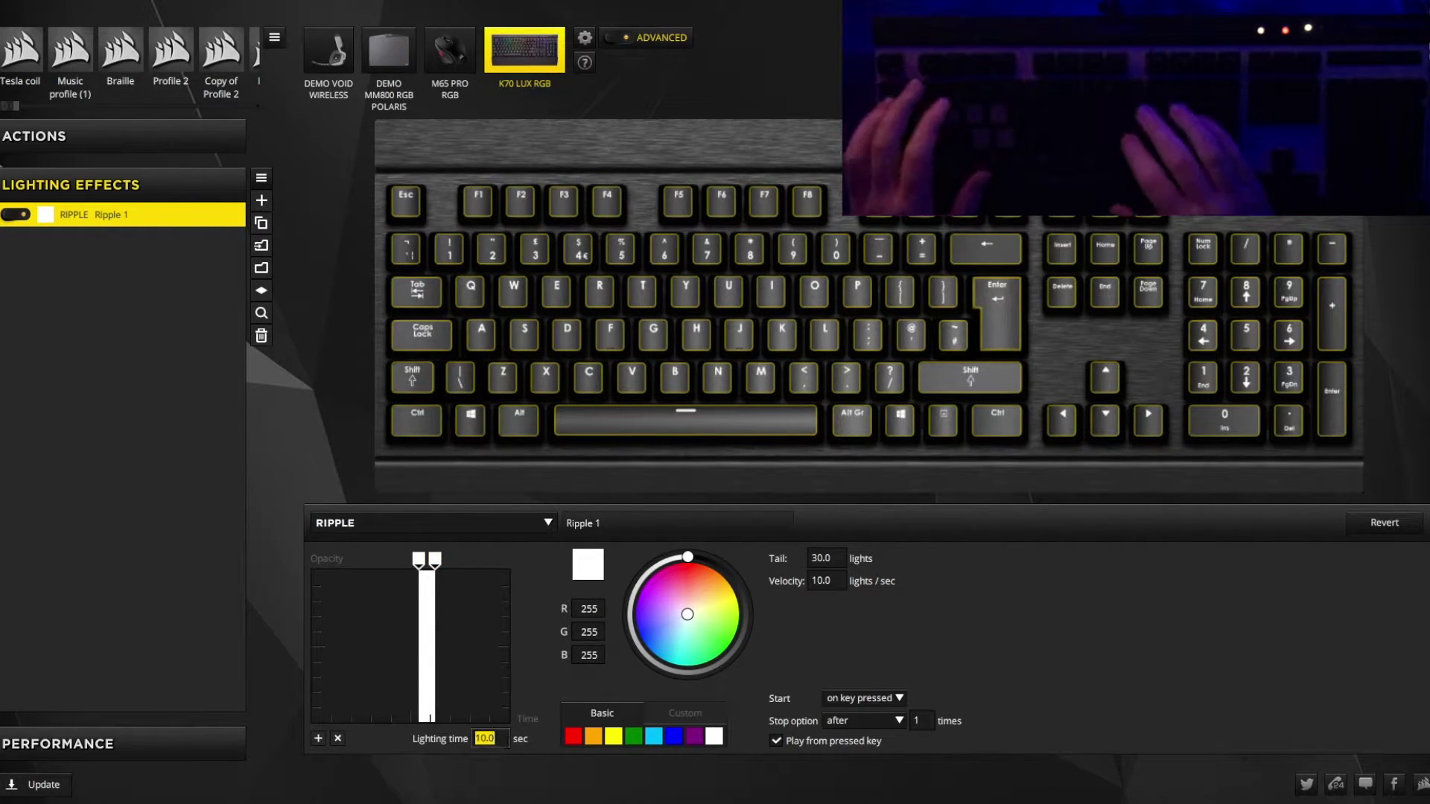
pyautogui.write('2')
pyautogui.press('Return')
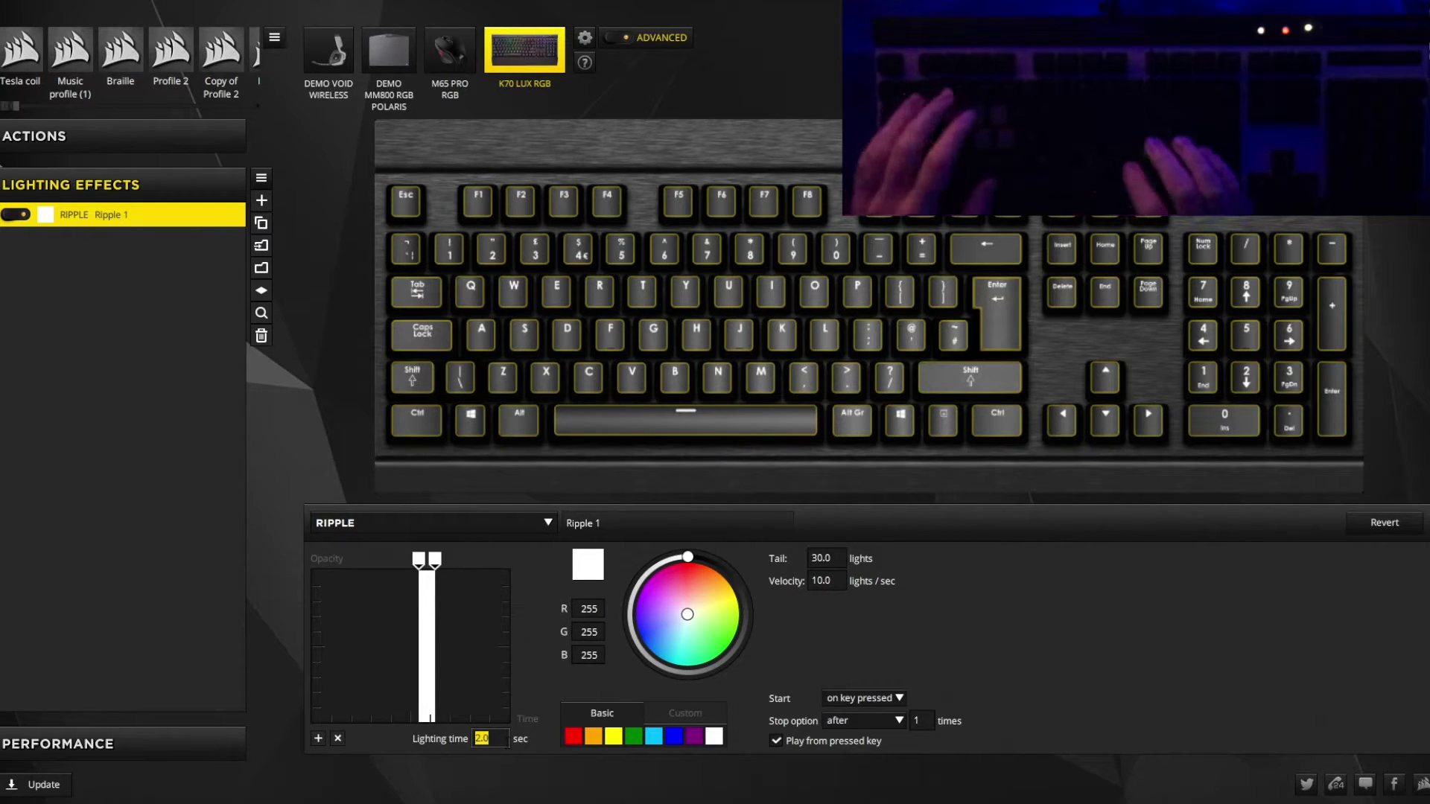
pyautogui.press('j')
pyautogui.press('d')
pyautogui.press('s')
pyautogui.press('l')
pyautogui.press('d')
pyautogui.press('l')
pyautogui.press('d')
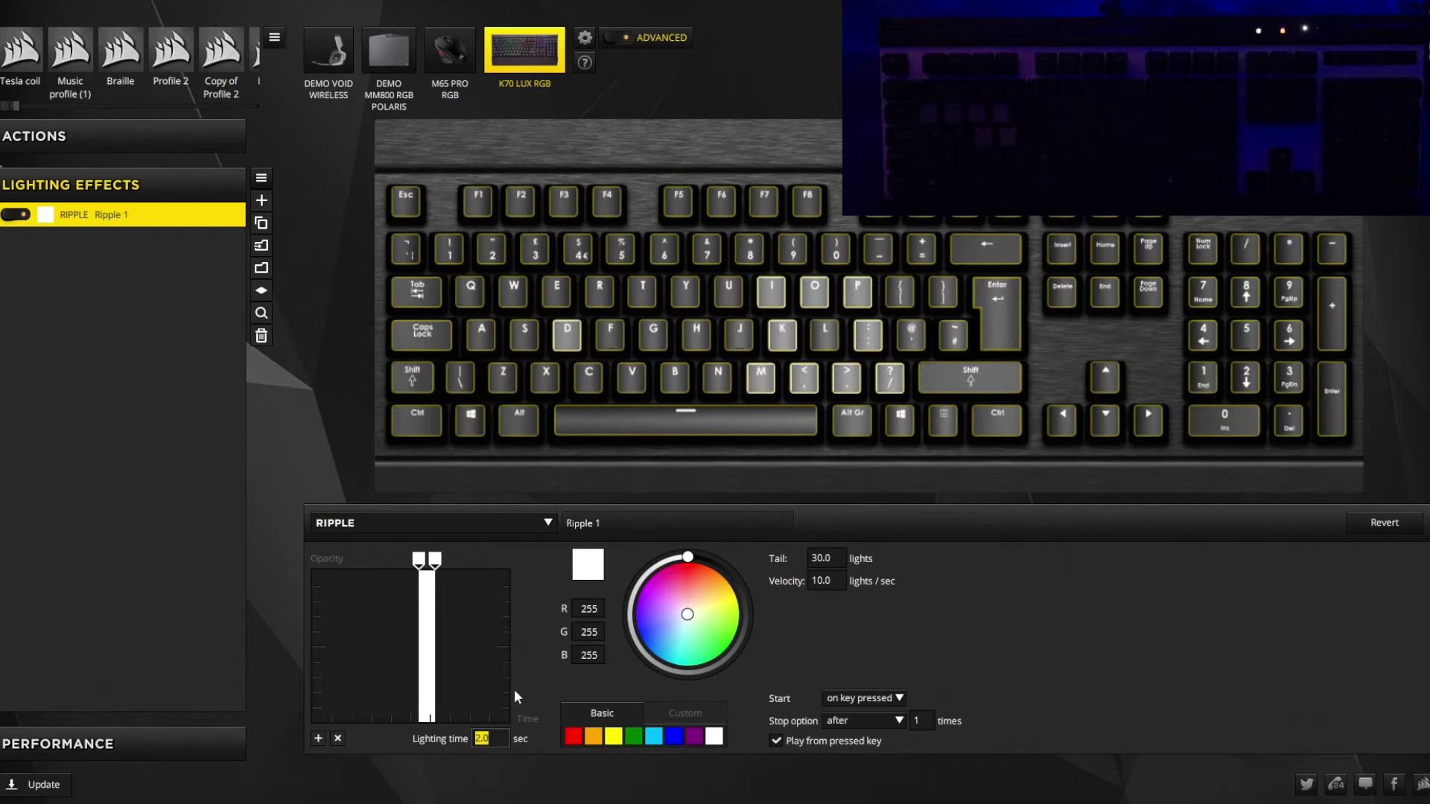
# Set the ripple's lighting time to 1.8 seconds.
pyautogui.click(497, 738)
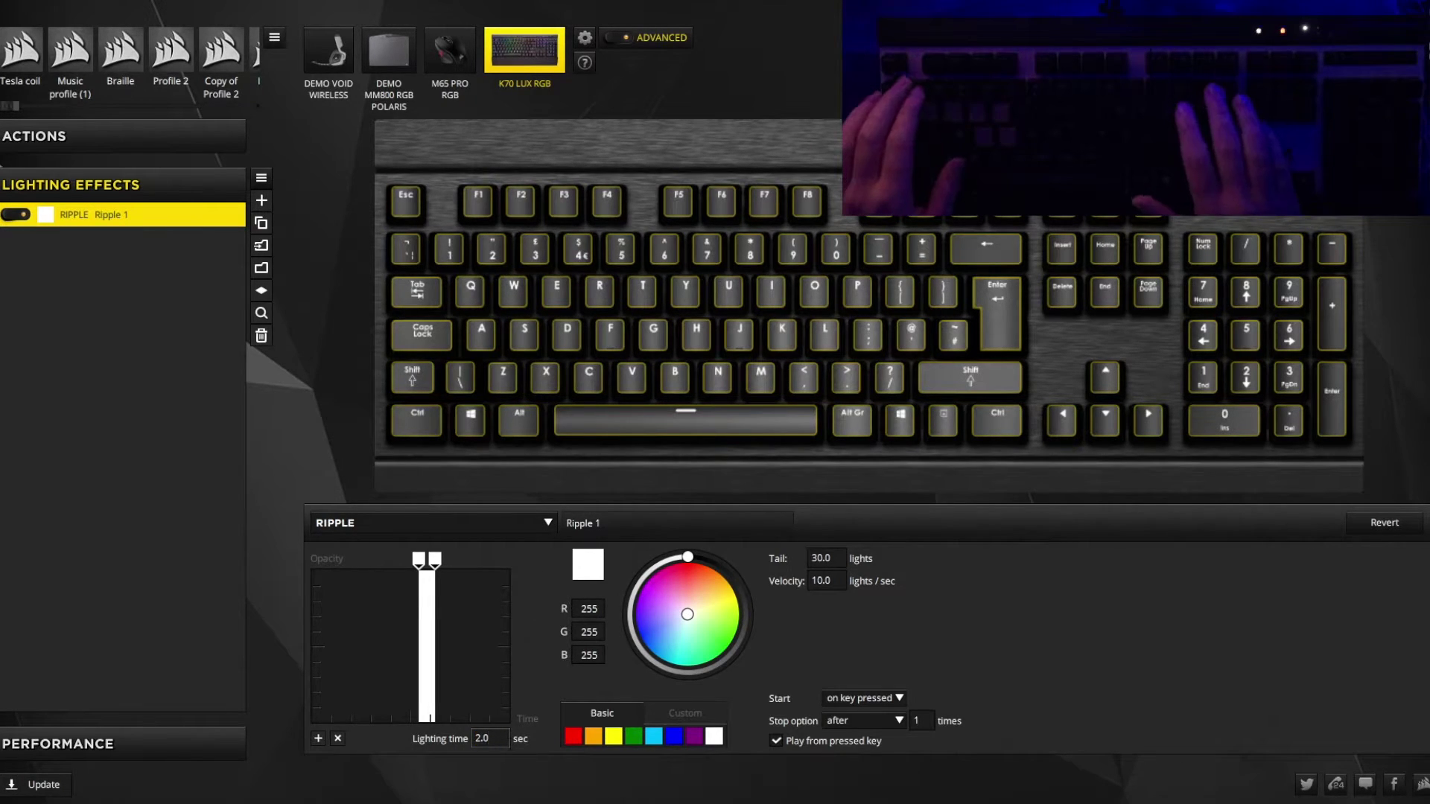
pyautogui.press('BackSpace')
pyautogui.press('BackSpace')
pyautogui.press('BackSpace')
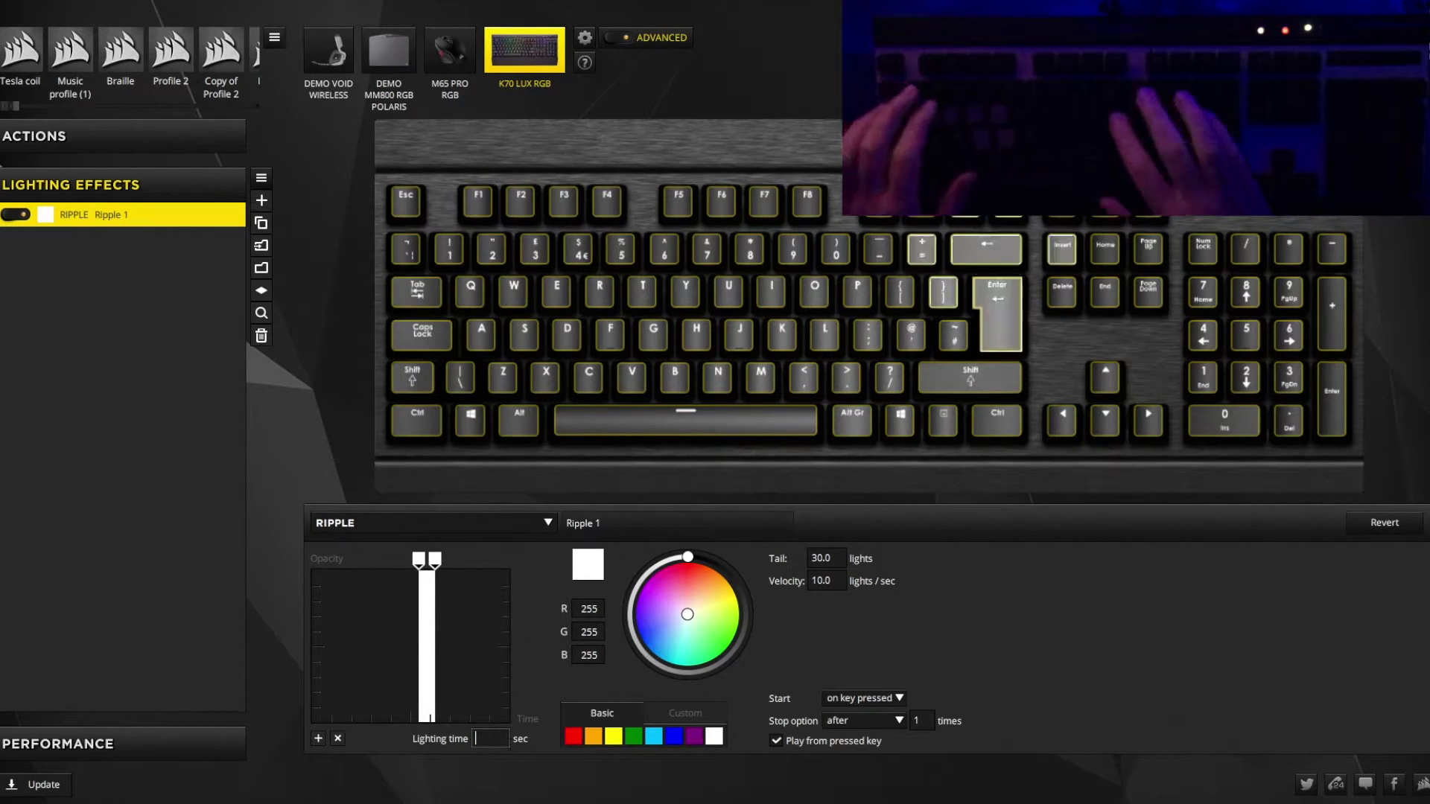
pyautogui.write('1.8')
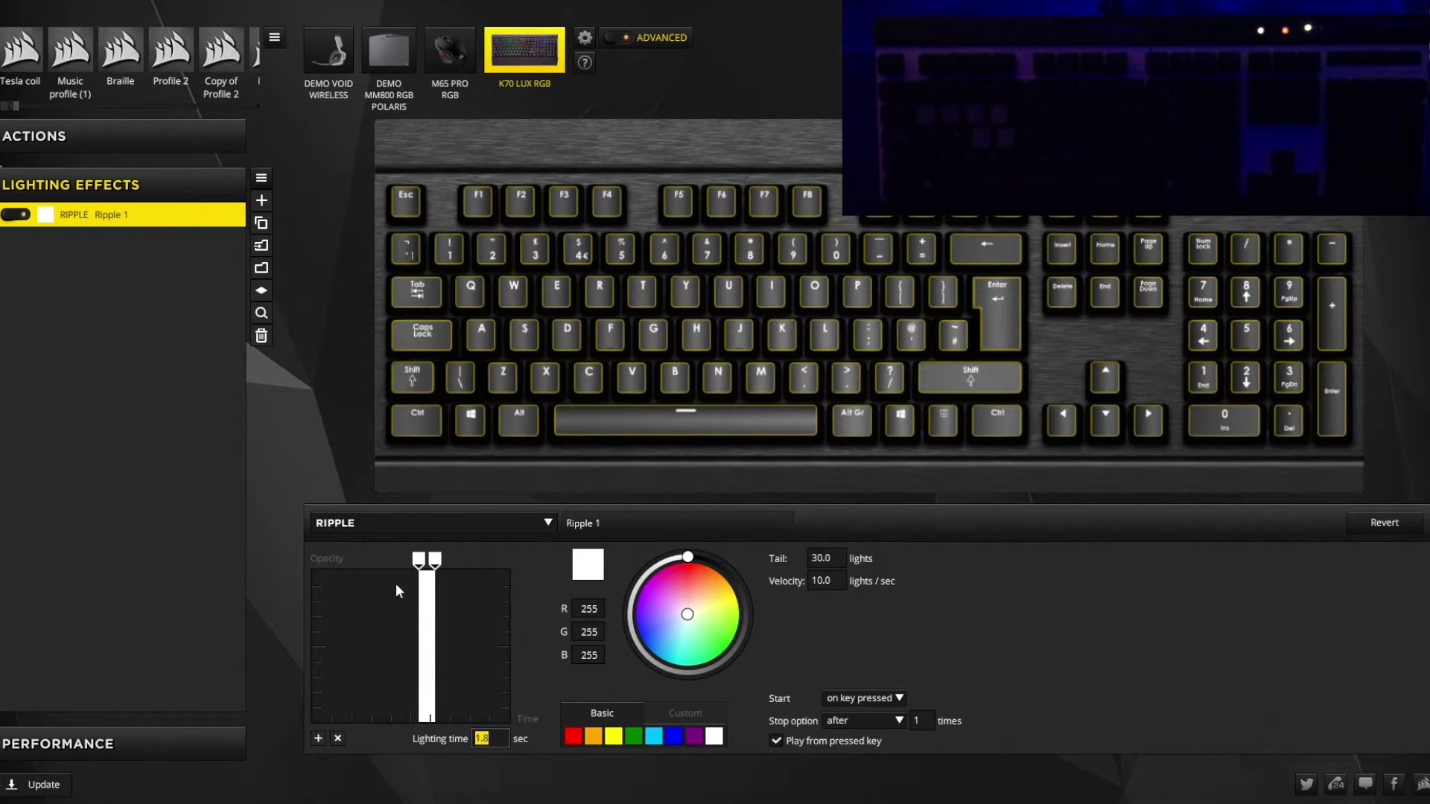
# Colour the first lighting point red and the last one blue, and test the ripple with H, P, E, J and O.
pyautogui.click(418, 559)
pyautogui.click(578, 732)
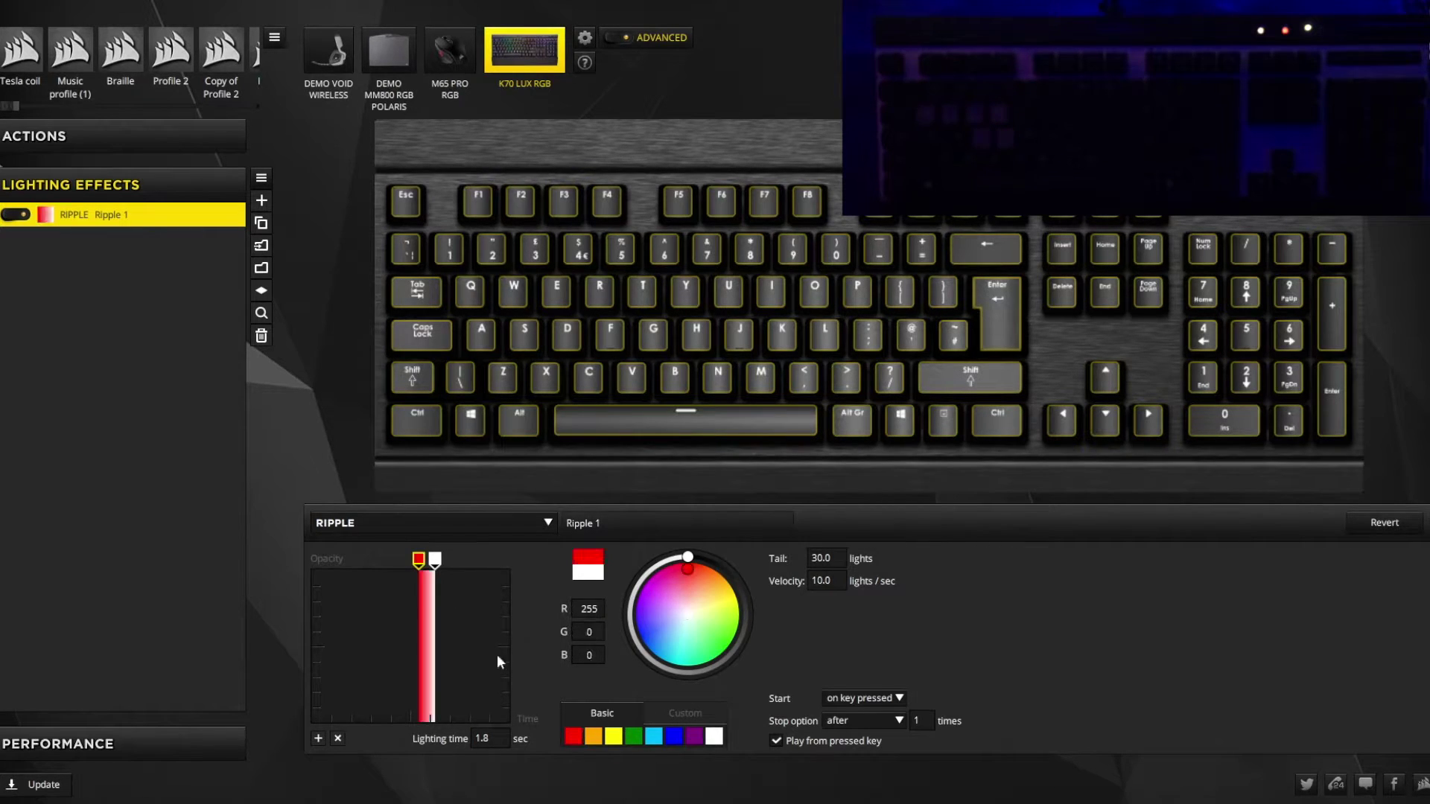
pyautogui.click(435, 560)
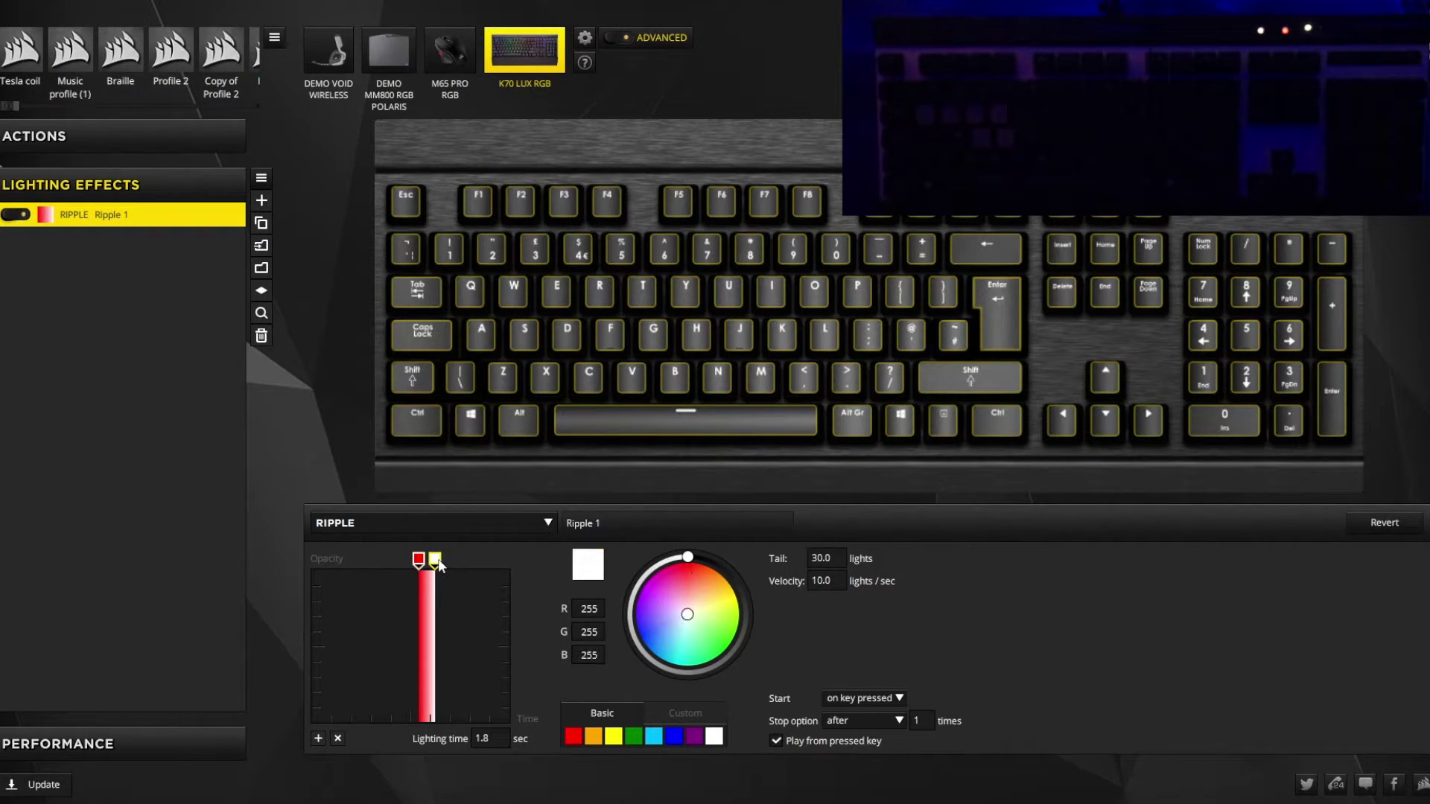
pyautogui.click(668, 728)
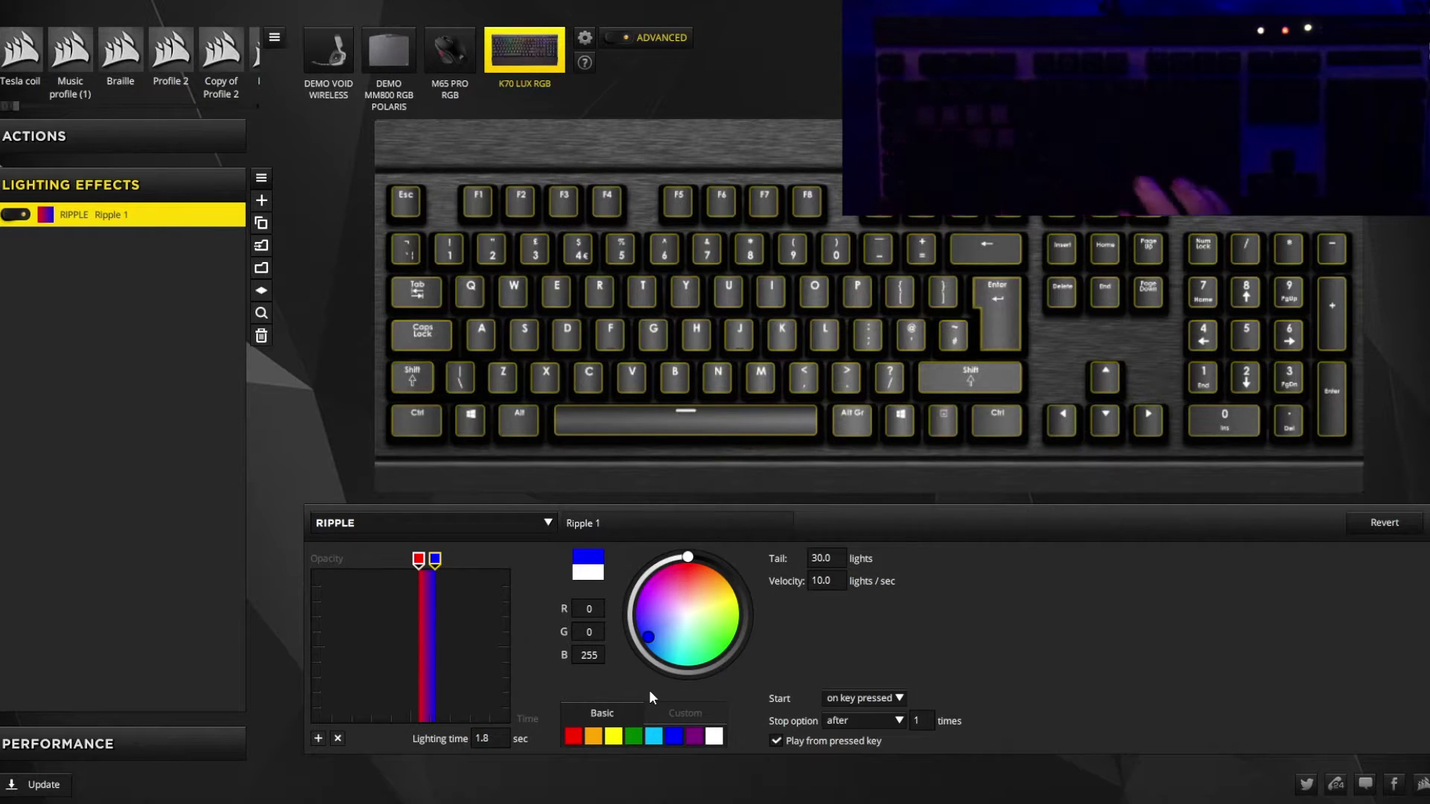
pyautogui.press('h')
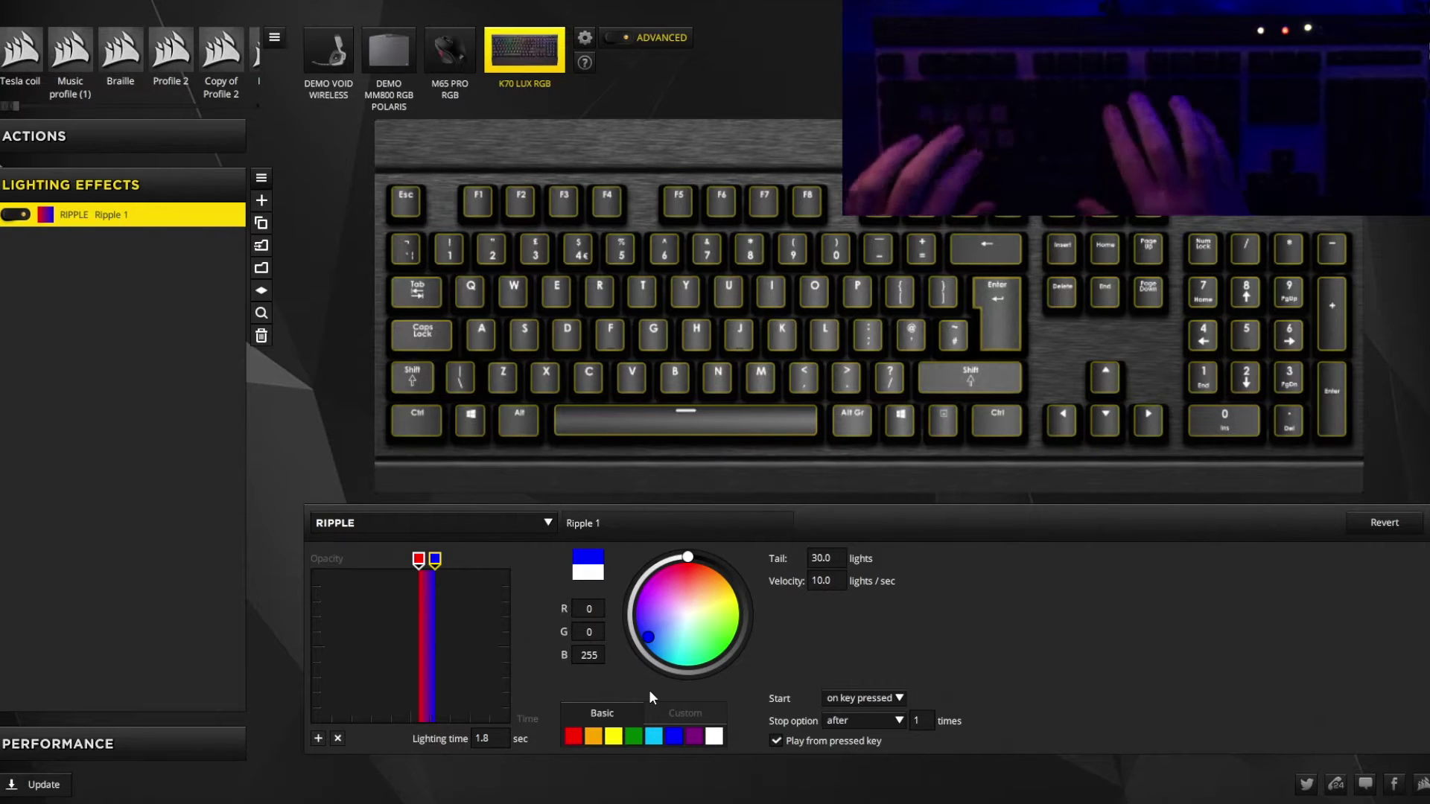
pyautogui.press('p')
pyautogui.press('e')
pyautogui.press('j')
pyautogui.press('o')
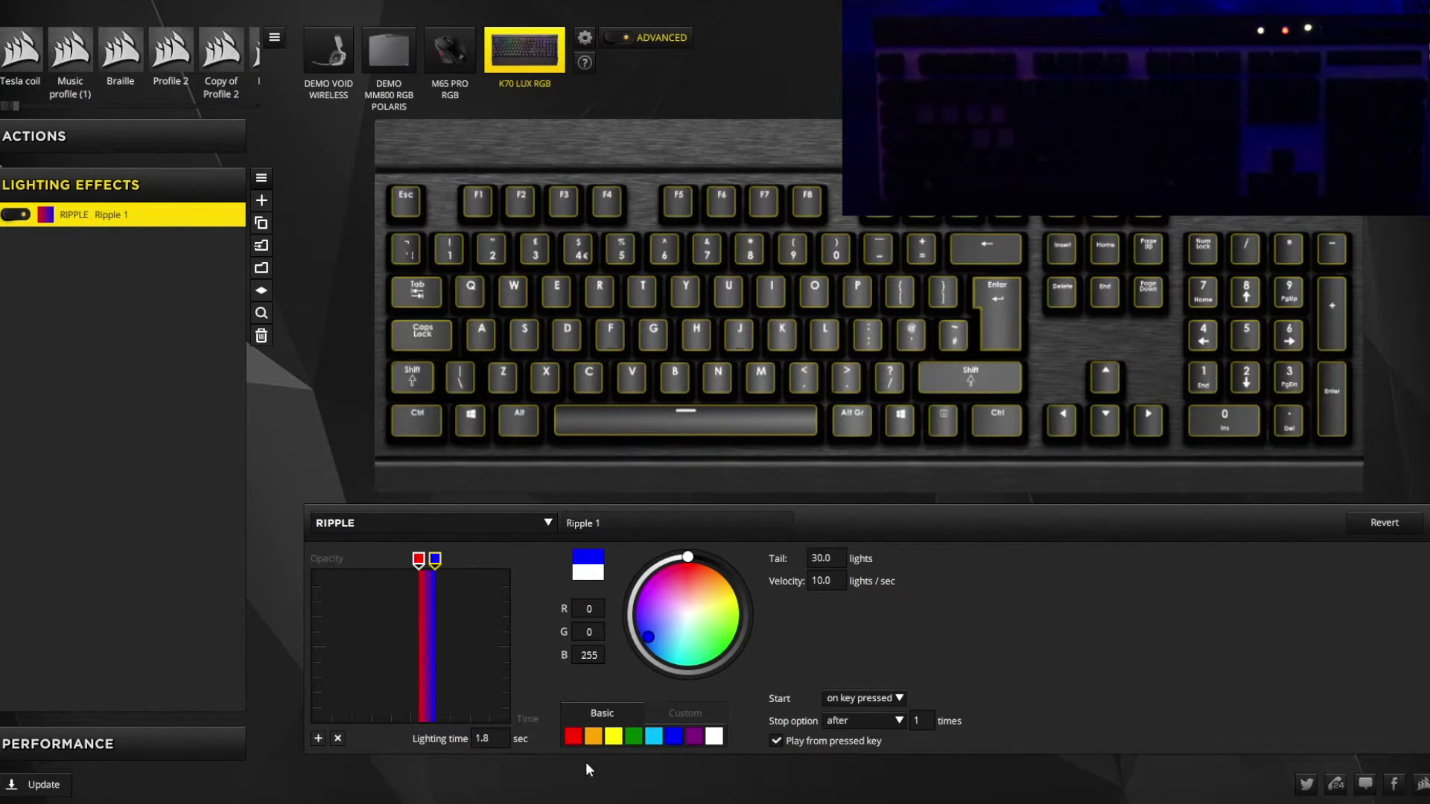
# Recolour the last lighting point orange (255, 92, 0), move it closer to the red point and test the ripple with K.
pyautogui.click(417, 560)
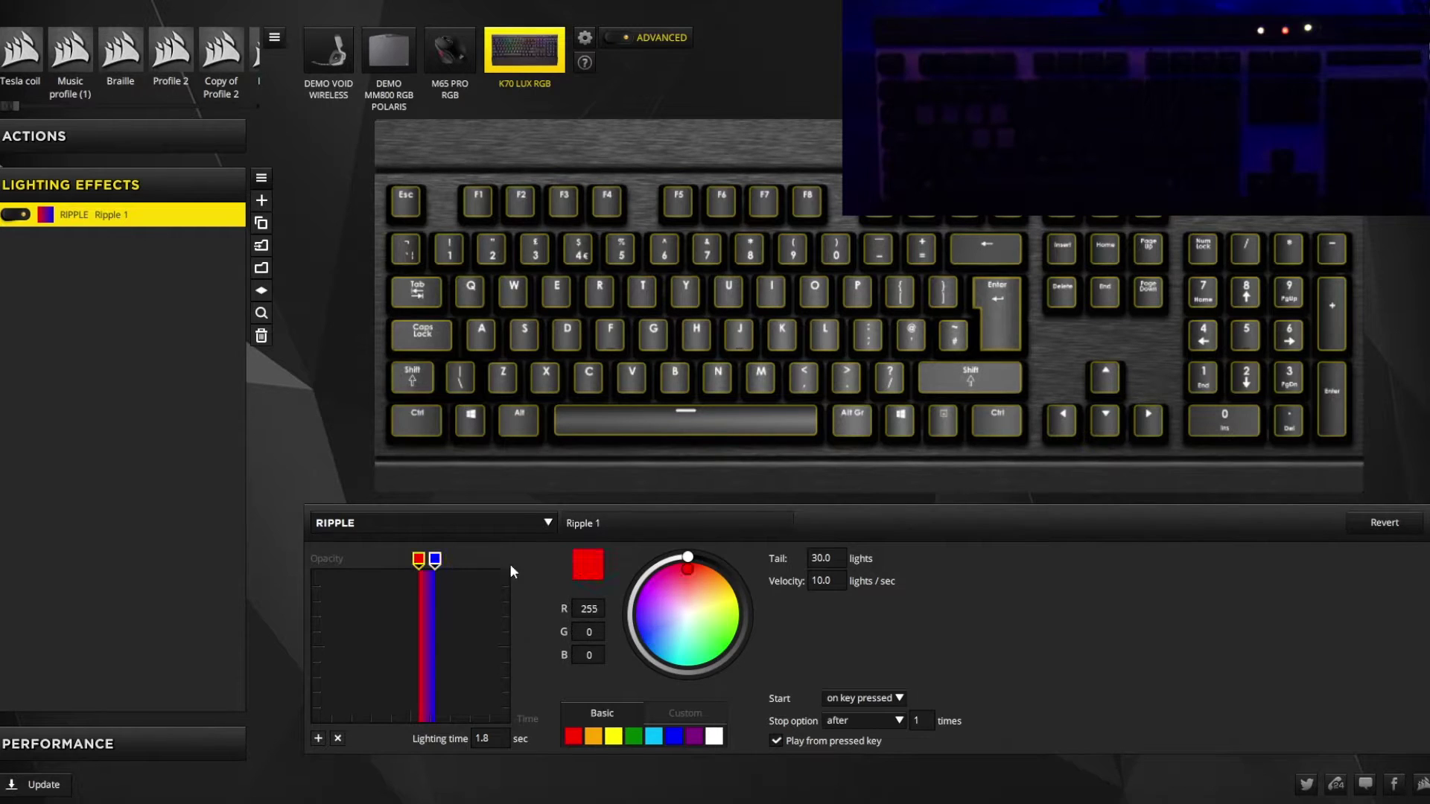
pyautogui.click(435, 558)
pyautogui.click(705, 572)
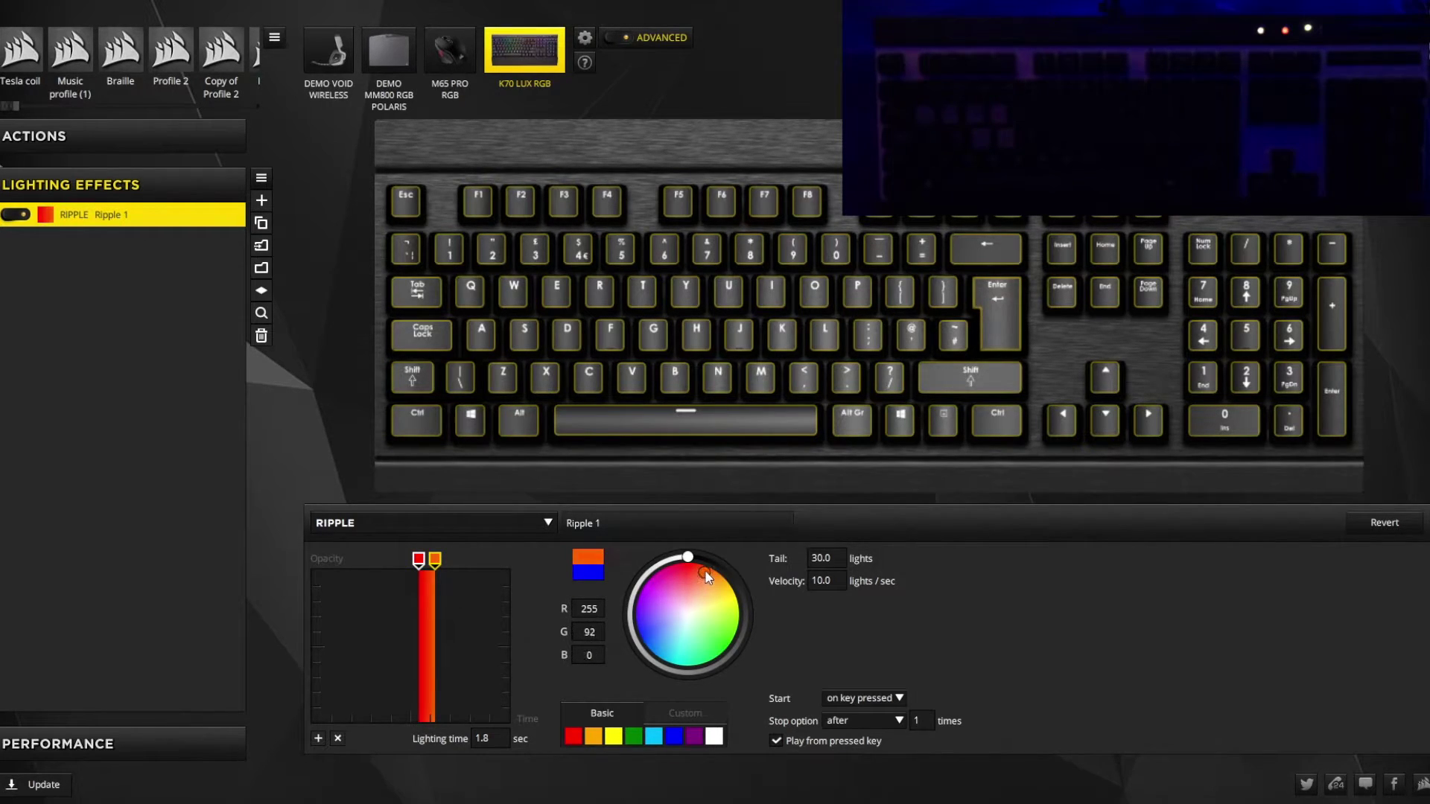
pyautogui.moveTo(432, 561); pyautogui.dragTo(427, 561)
pyautogui.click(421, 560)
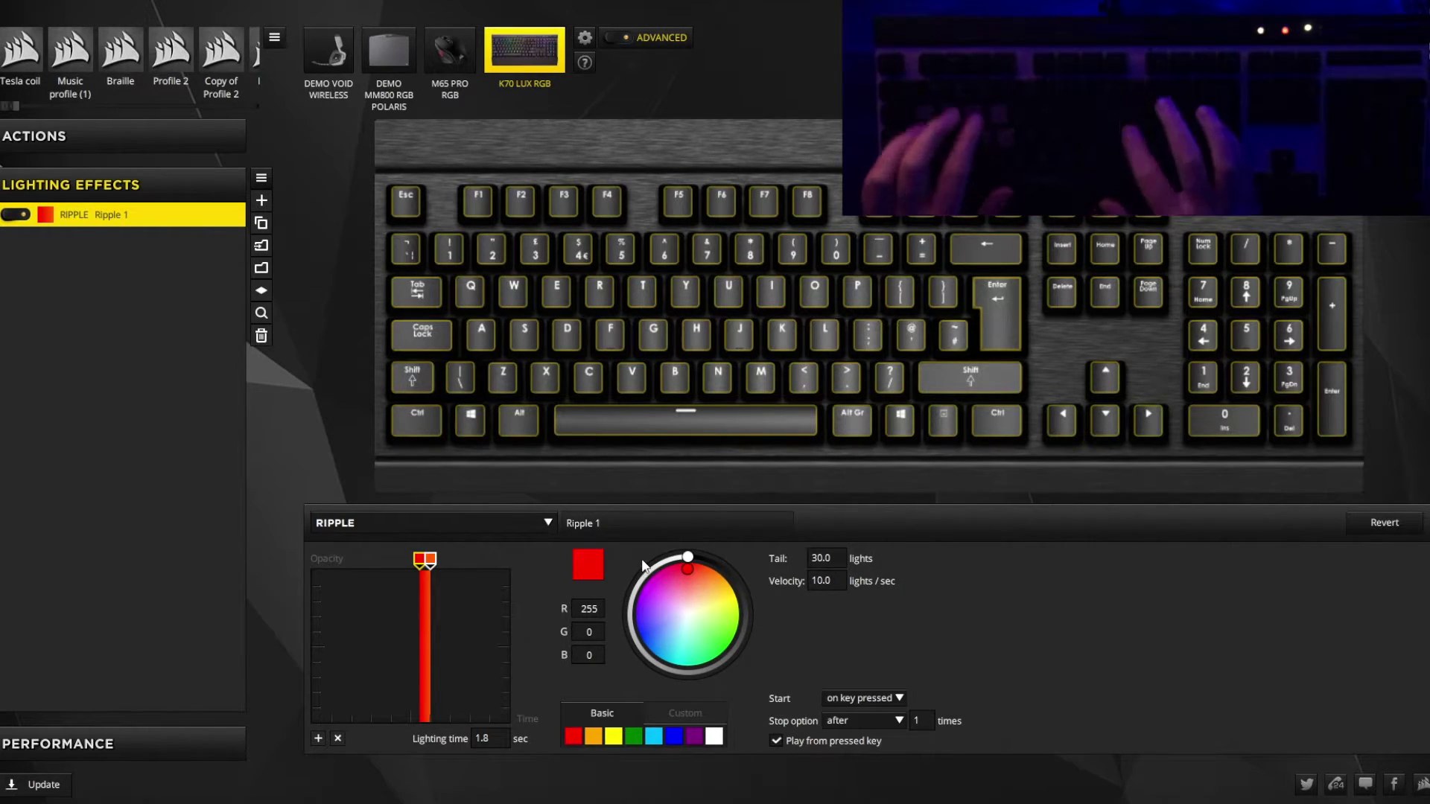
pyautogui.press('k')
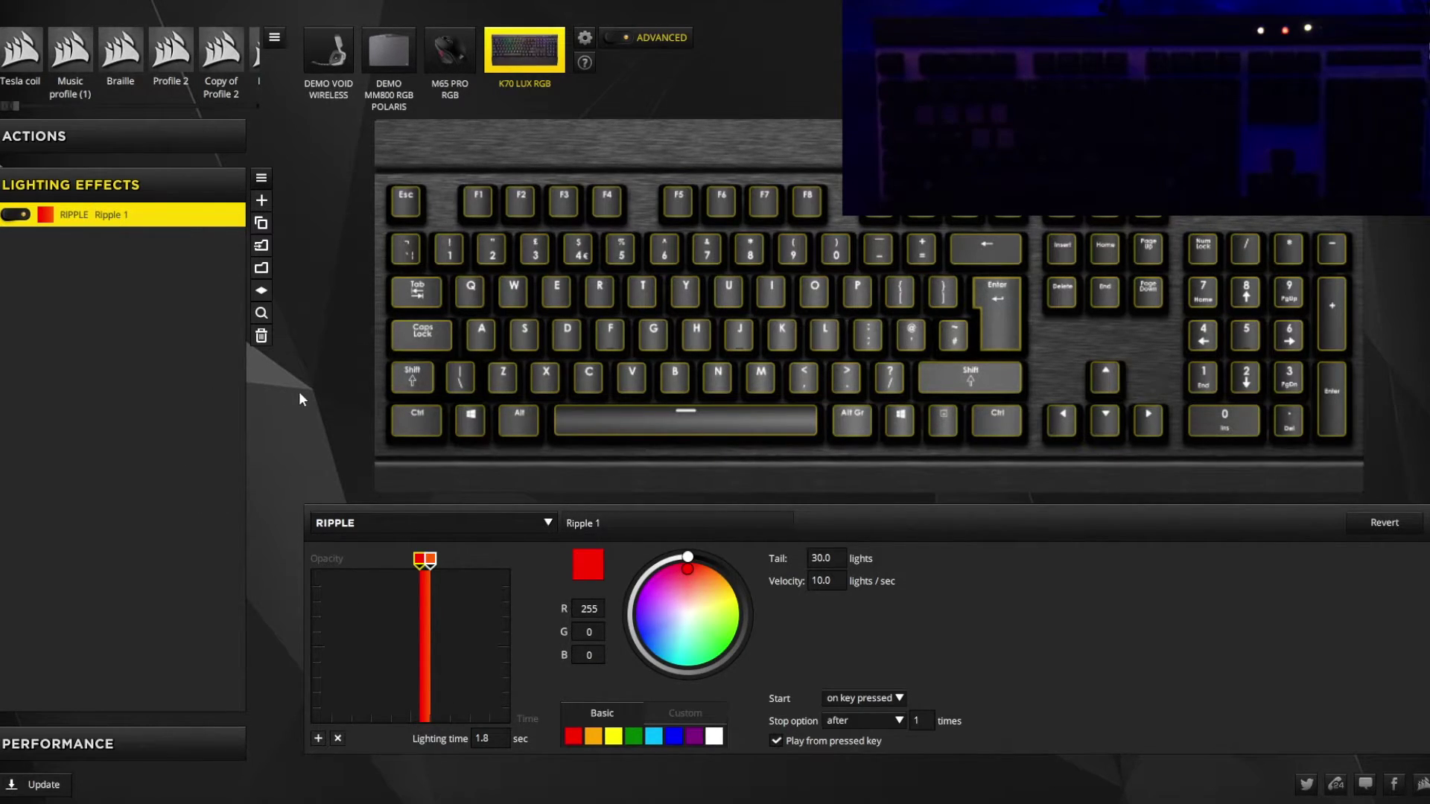
# Replace the existing ripple with a new Ripple lighting effect and assign all keyboard keys to it.
pyautogui.click(261, 336)
pyautogui.click(261, 201)
pyautogui.click(417, 523)
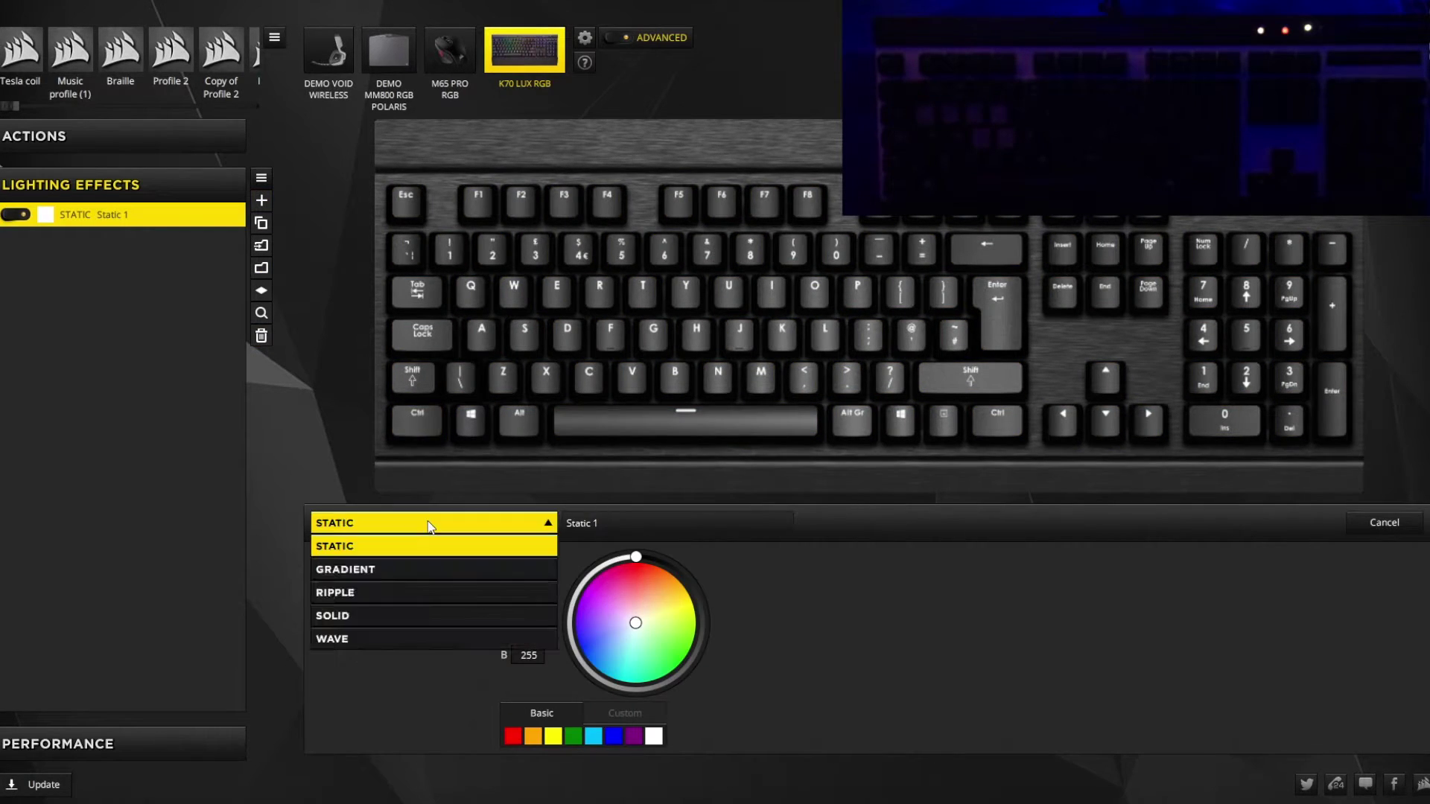
pyautogui.click(364, 595)
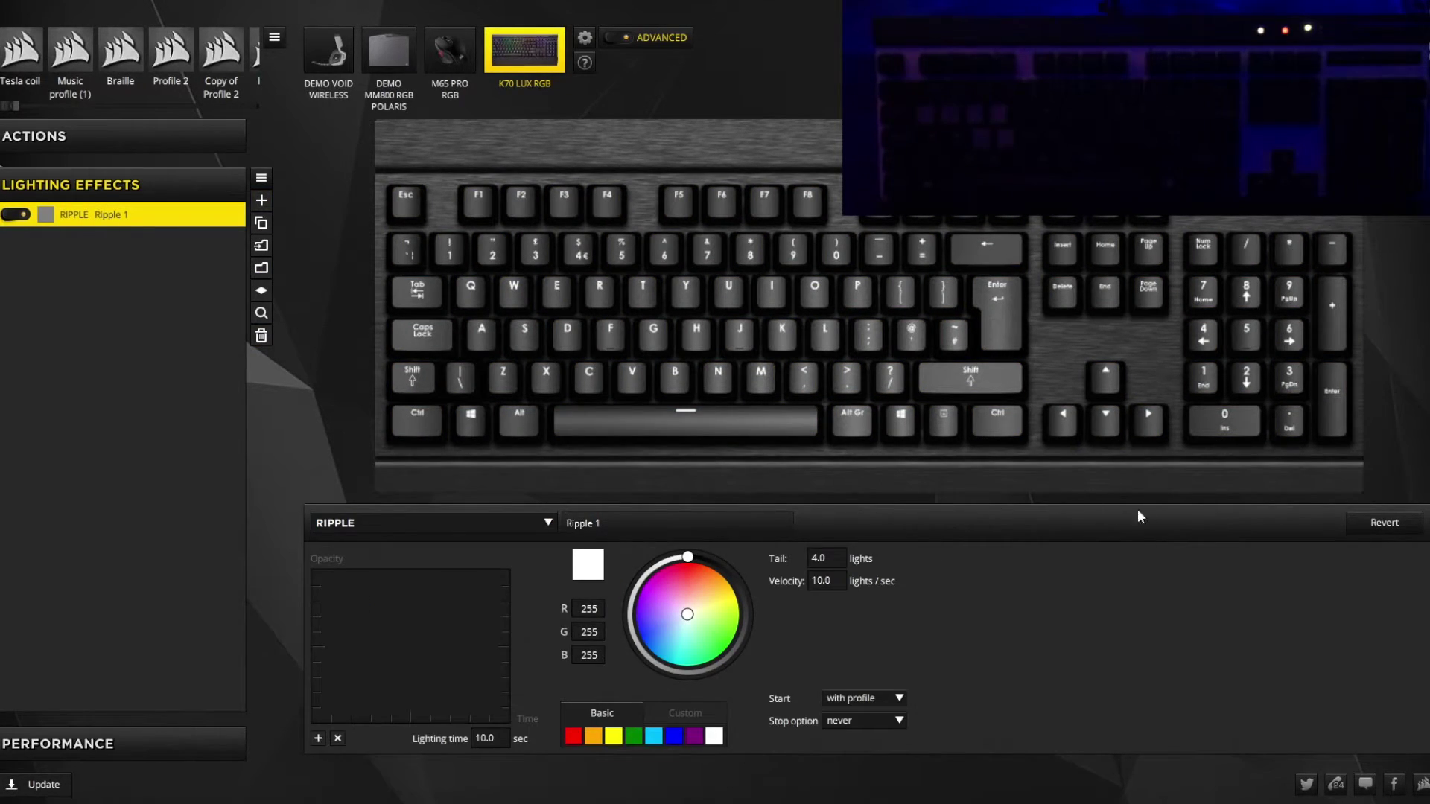
pyautogui.moveTo(1289, 341); pyautogui.dragTo(360, 124)
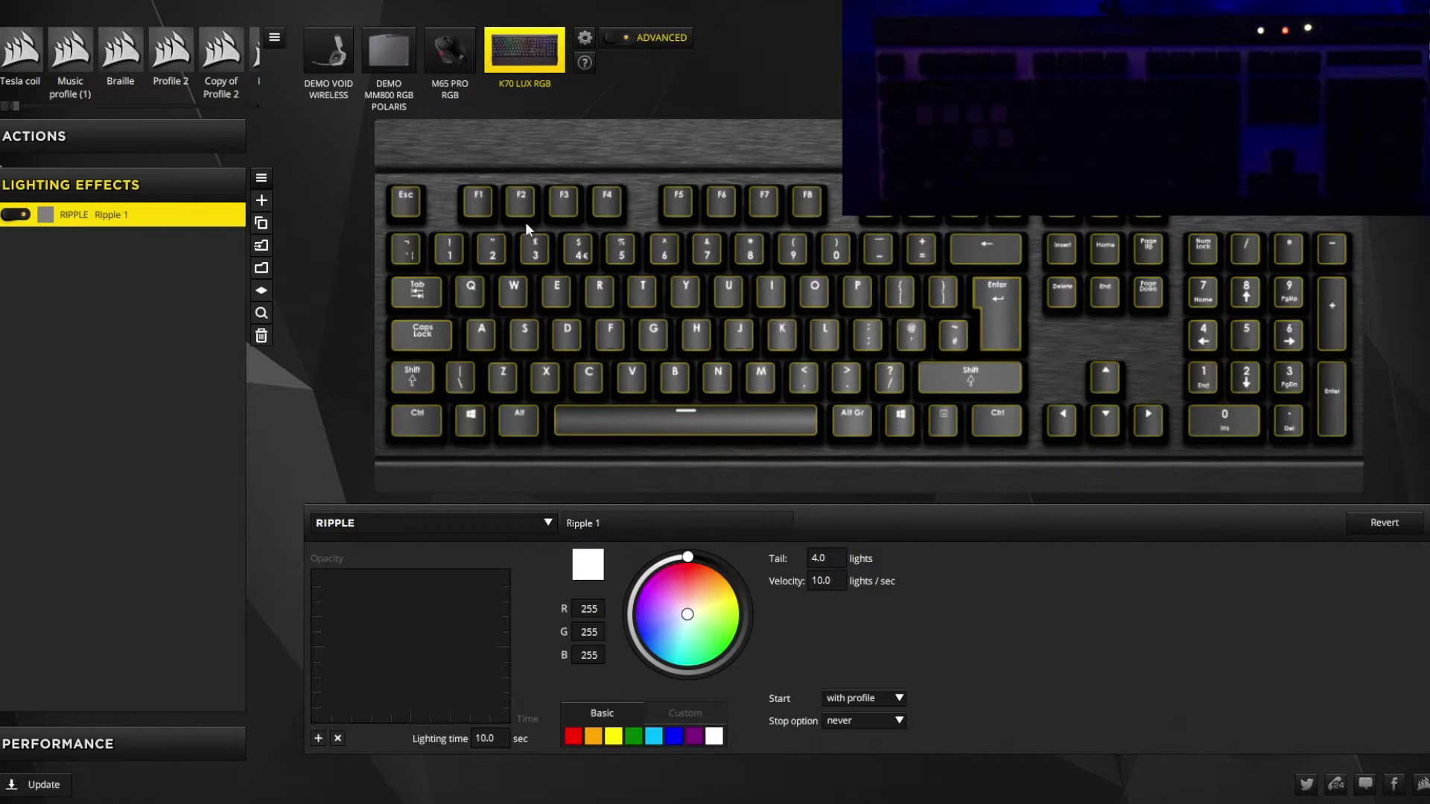
# Insert a lighting object in the new ripple's opacity graph and set the tail to 0.1 lights.
pyautogui.click(314, 736)
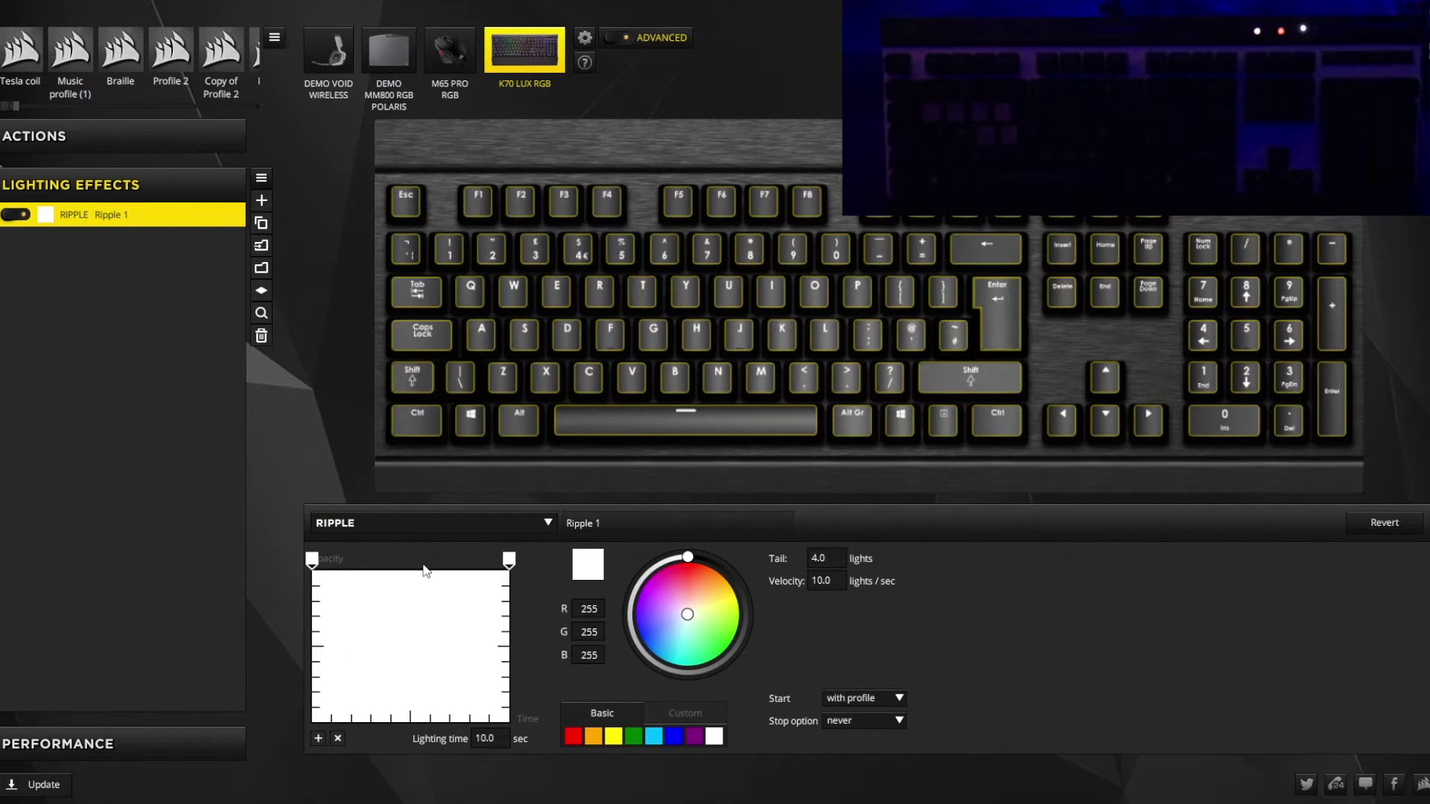
pyautogui.moveTo(811, 559); pyautogui.dragTo(843, 567)
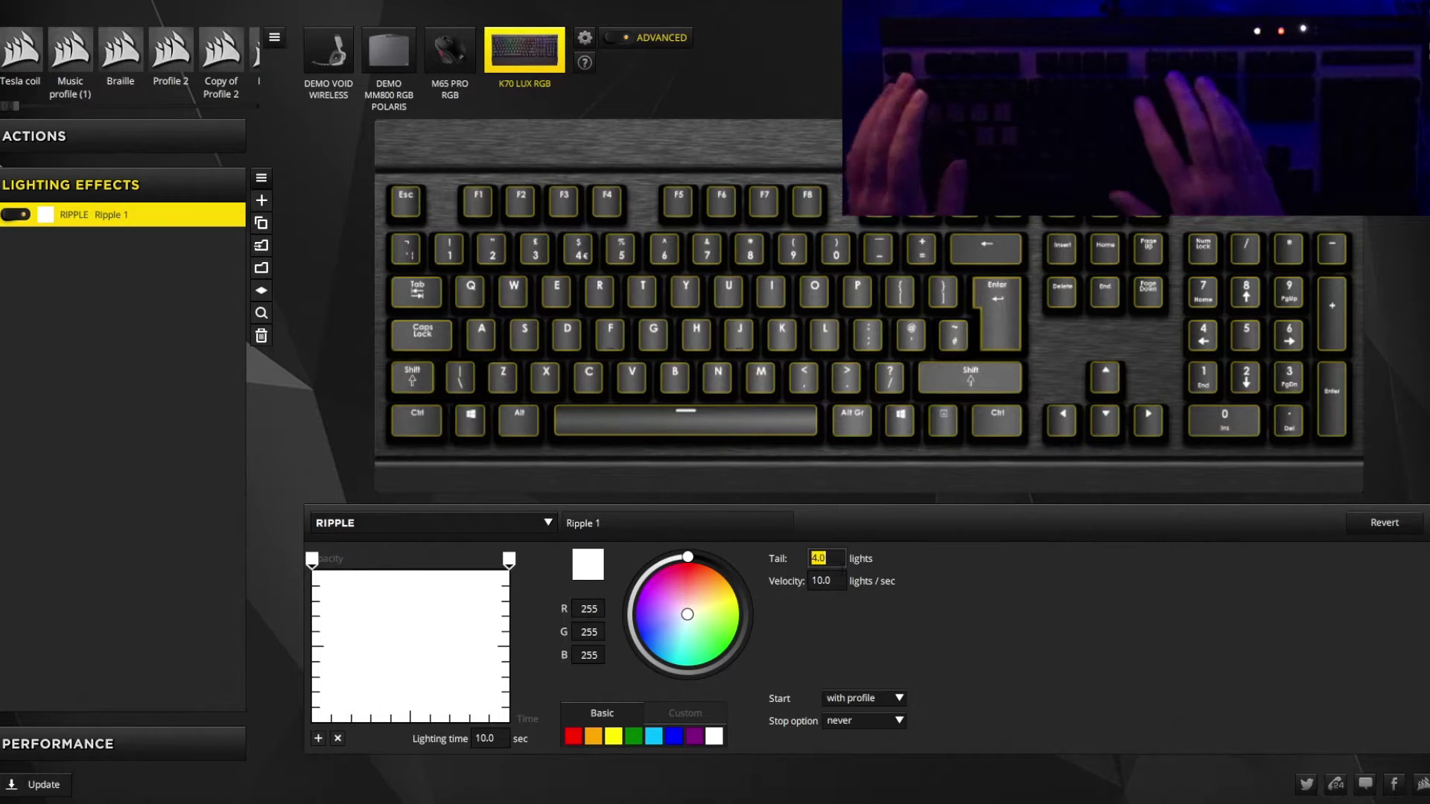
pyautogui.write('0')
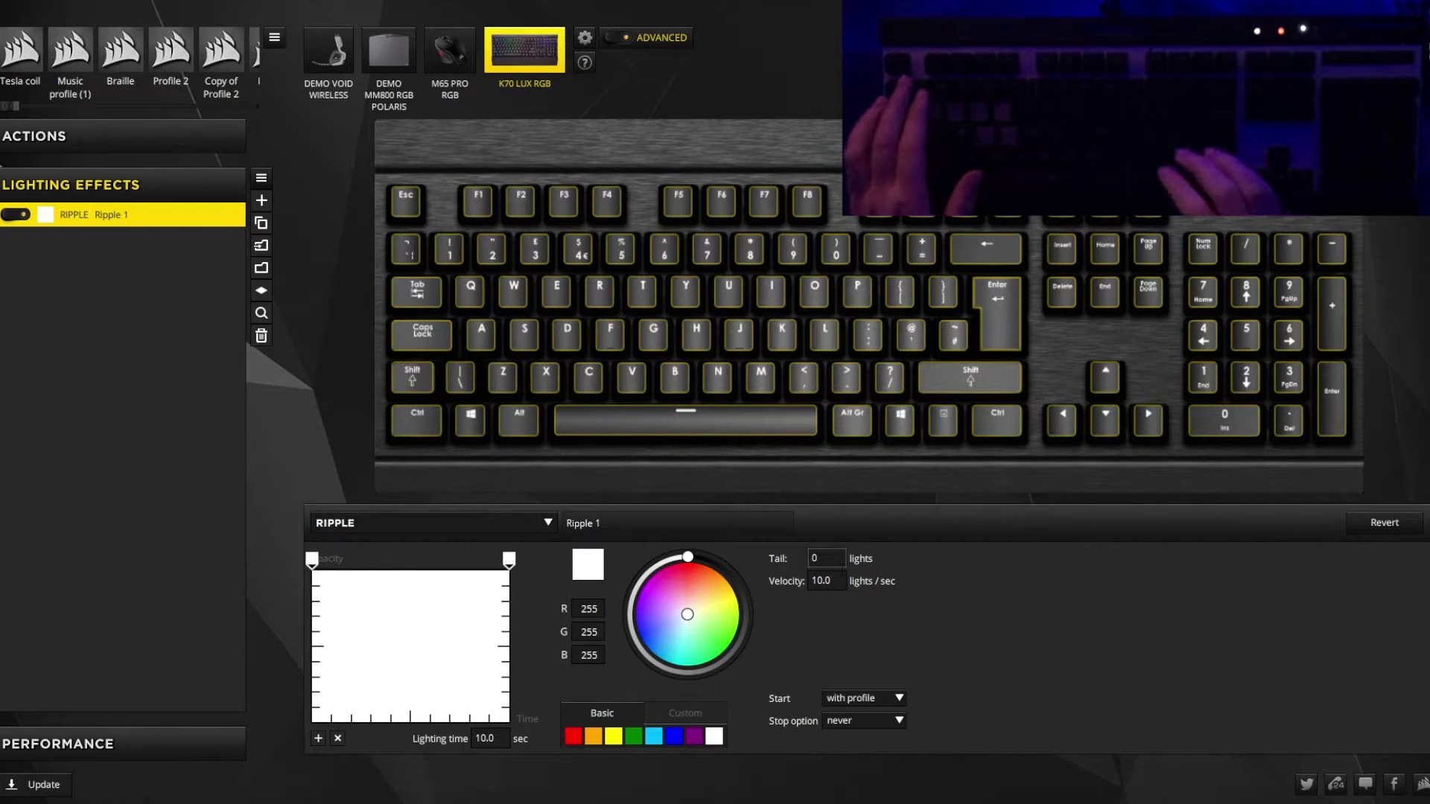
pyautogui.write('.')
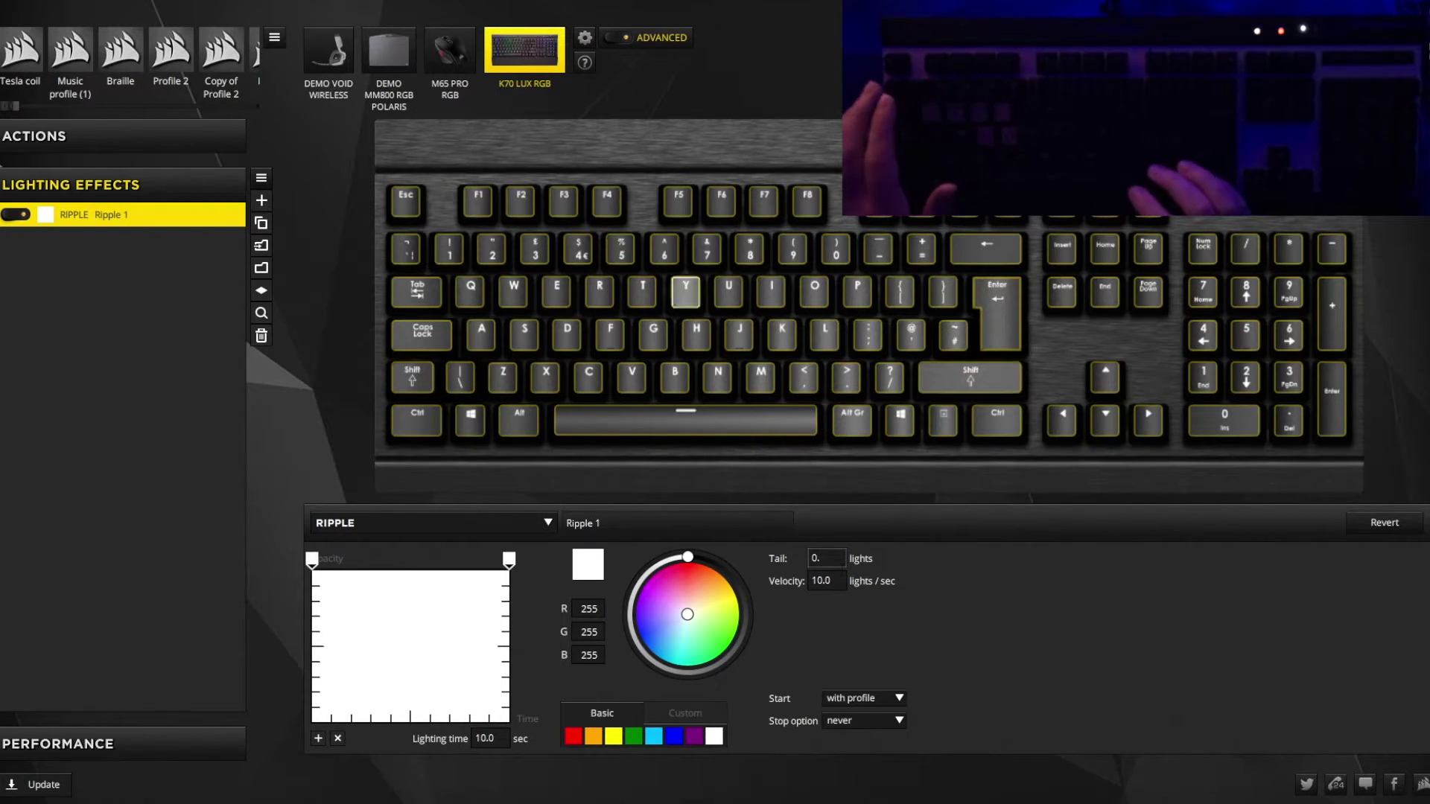
pyautogui.write('1')
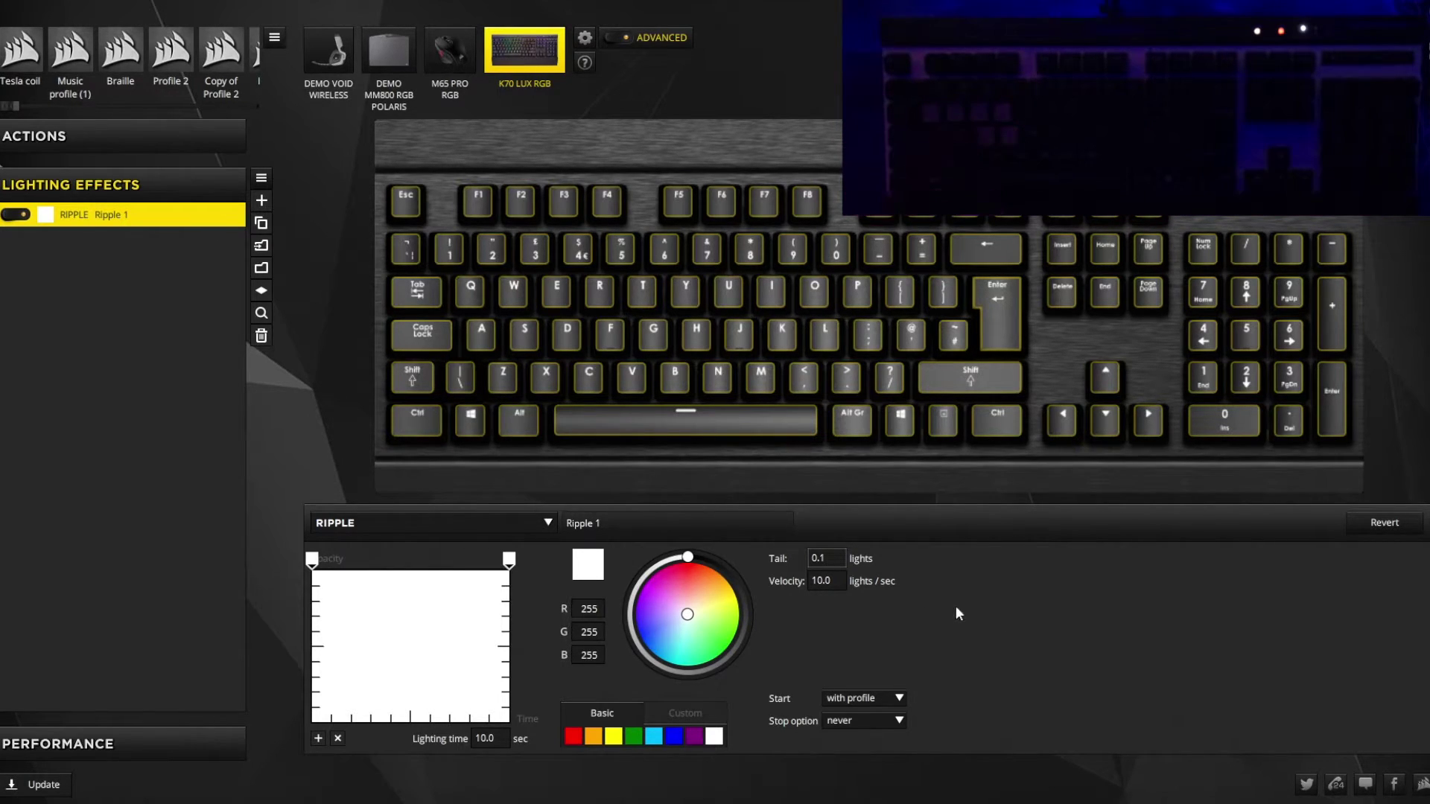
# Set the ripple to start on key pressed, stop after 1 time and play from the pressed key, and test it with E and R.
pyautogui.click(857, 704)
pyautogui.click(878, 738)
pyautogui.click(868, 720)
pyautogui.click(849, 642)
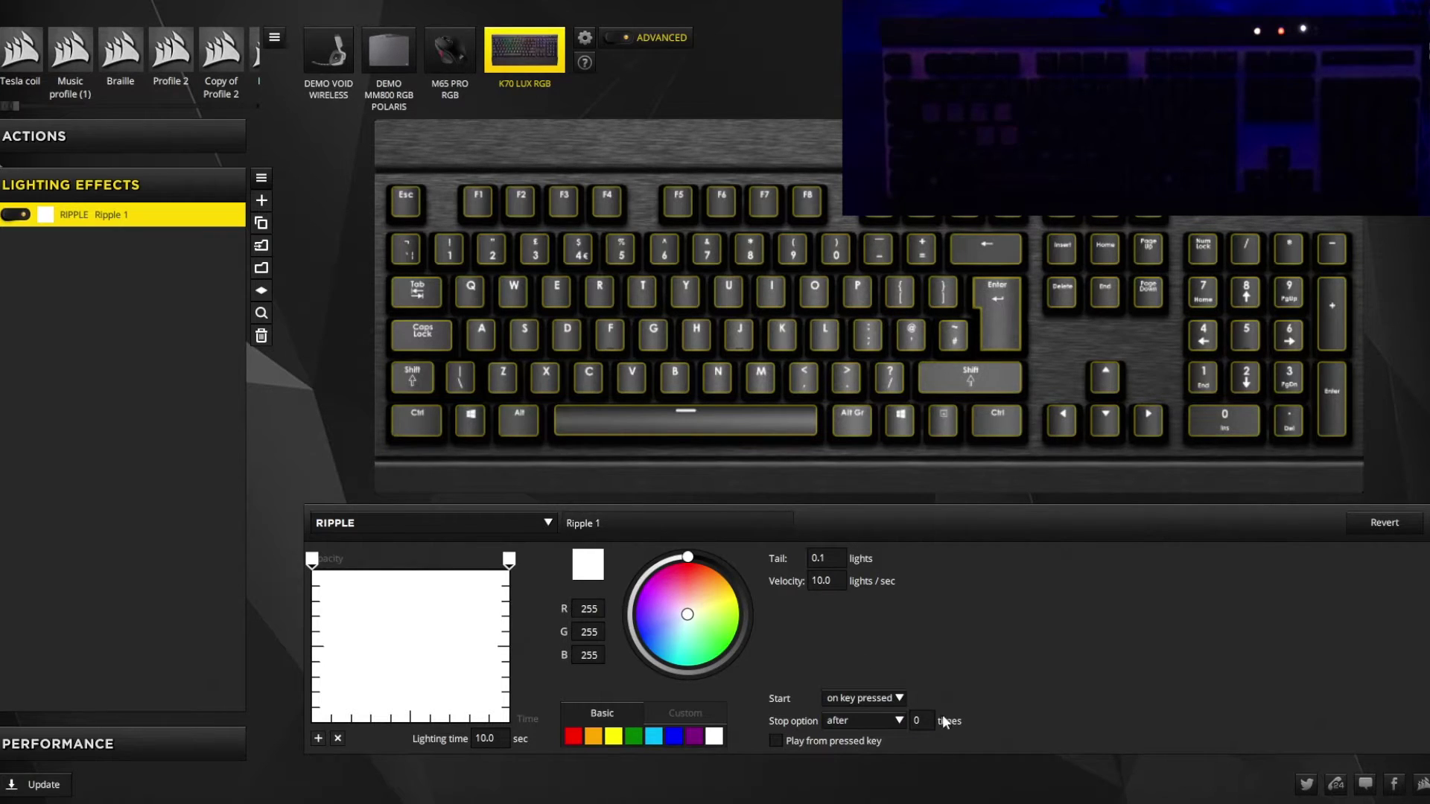
pyautogui.doubleClick(932, 721)
pyautogui.write('1')
pyautogui.press('Return')
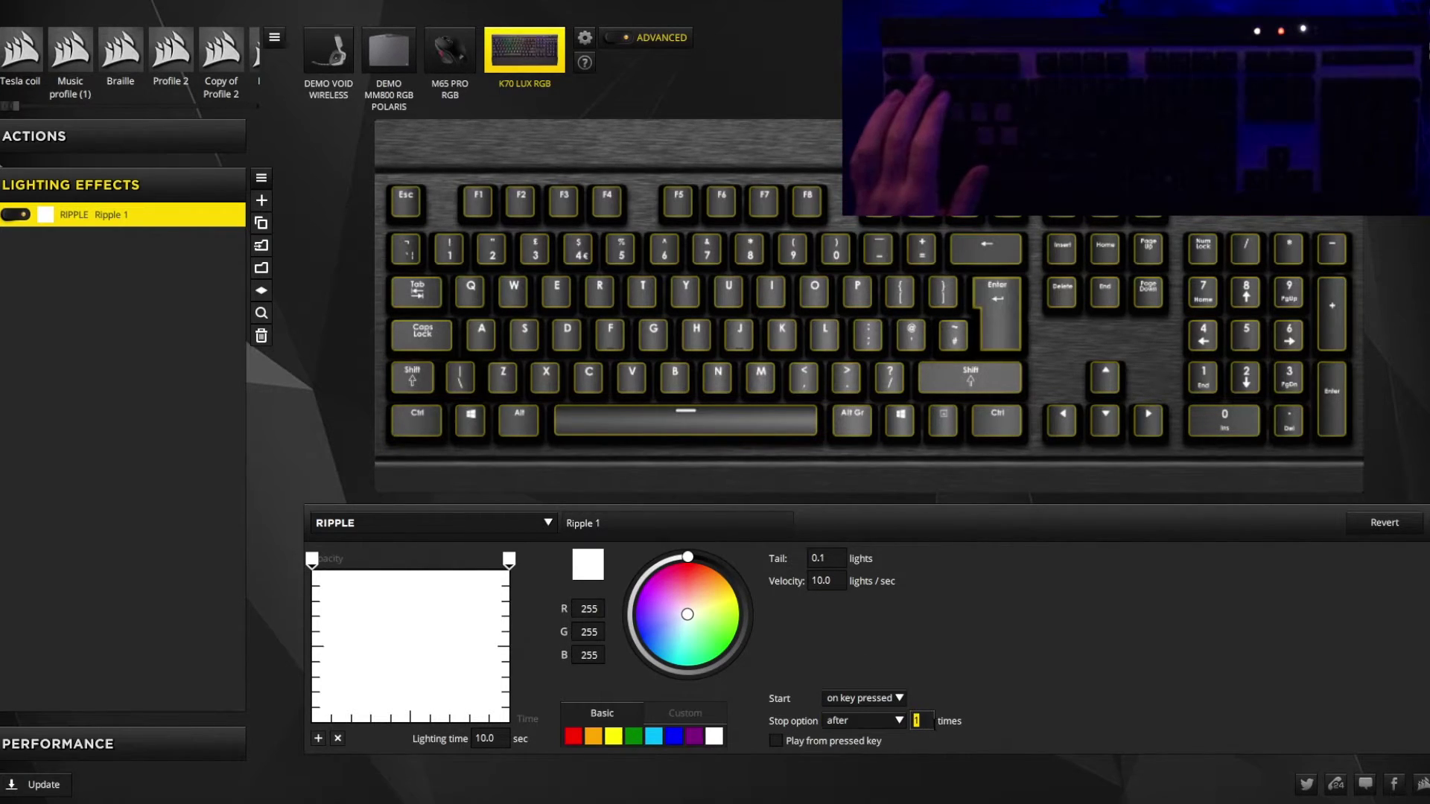
pyautogui.click(782, 741)
pyautogui.press('e')
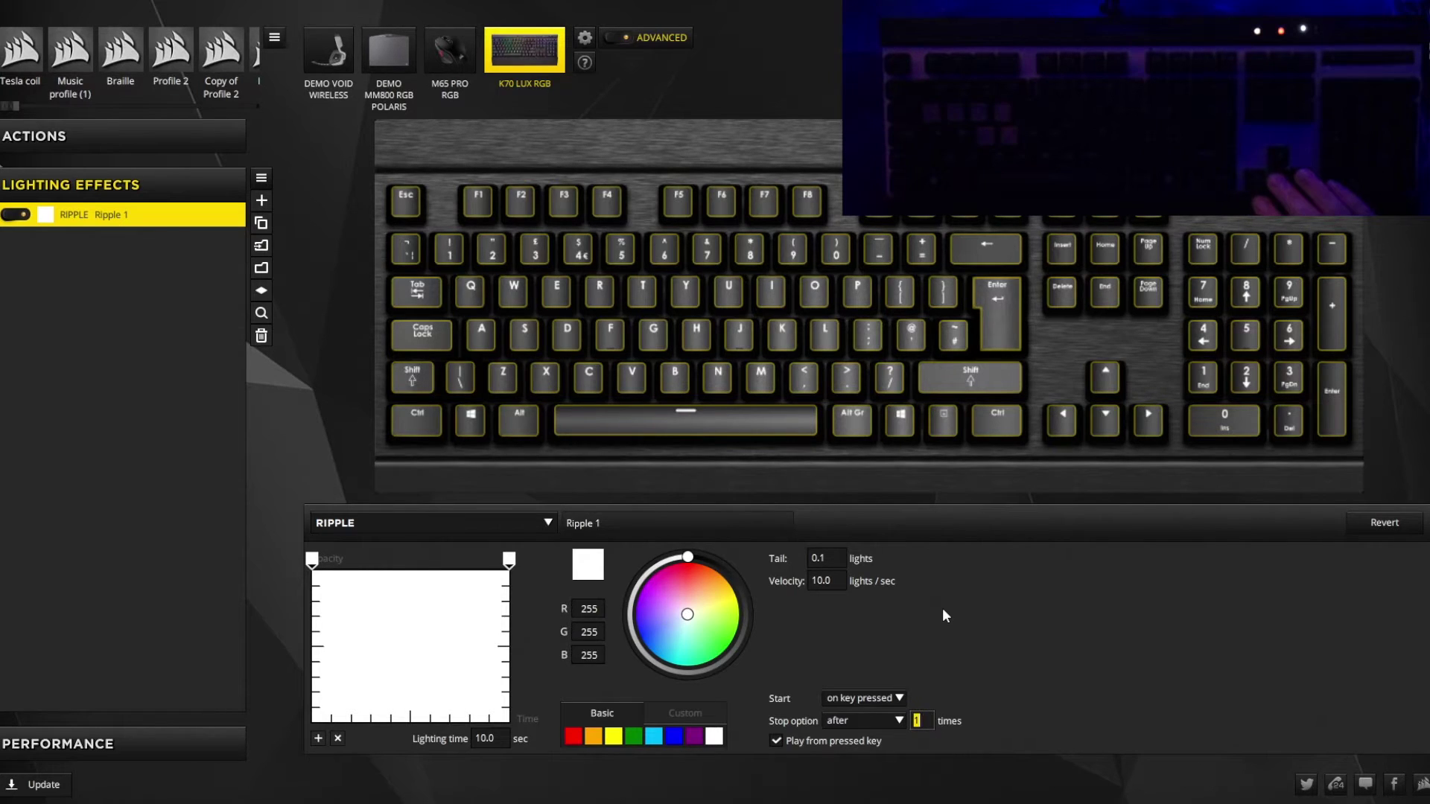
pyautogui.press('r')
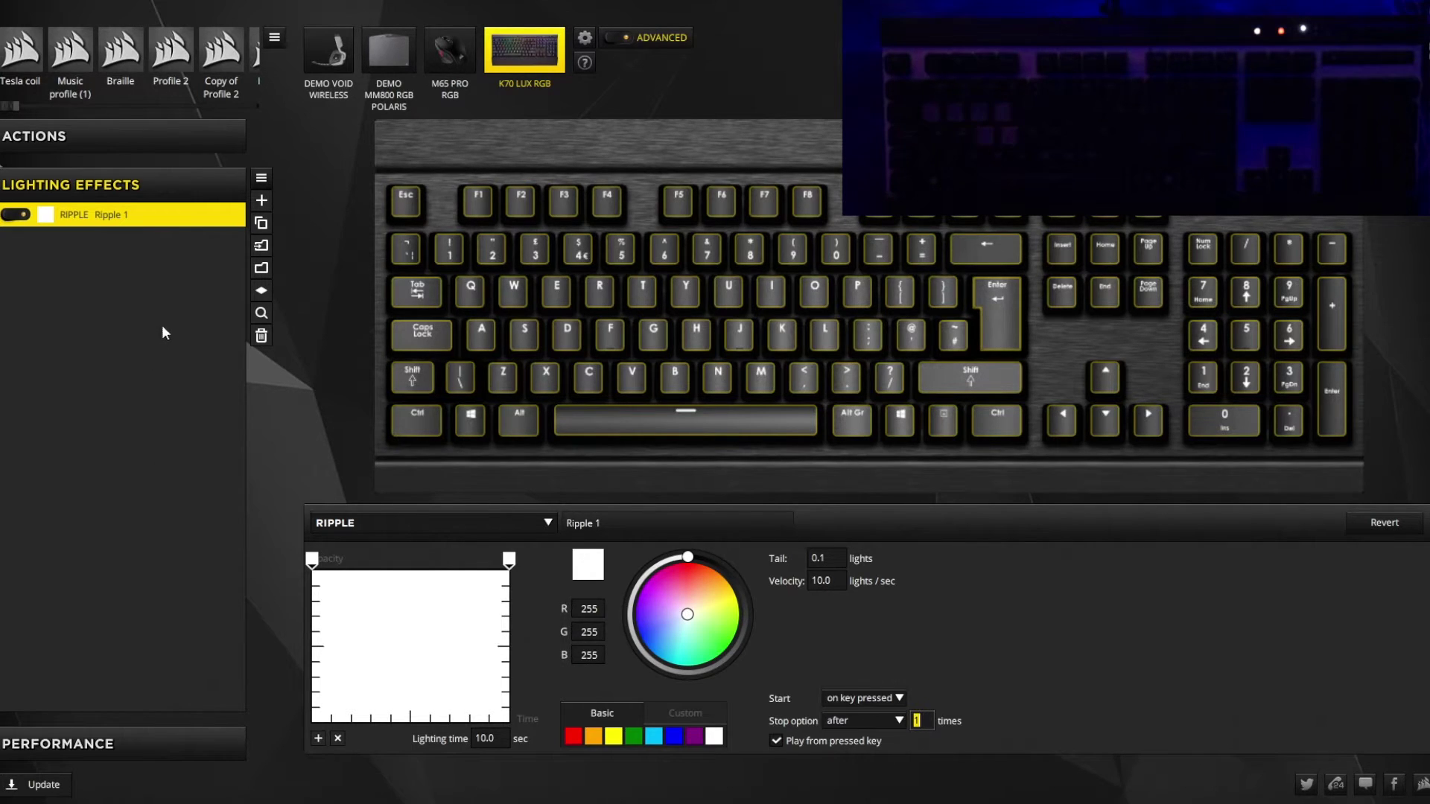
# Delete the 0.1-light-tail ripple and add a fresh lighting effect of type Ripple.
pyautogui.click(261, 336)
pyautogui.click(261, 202)
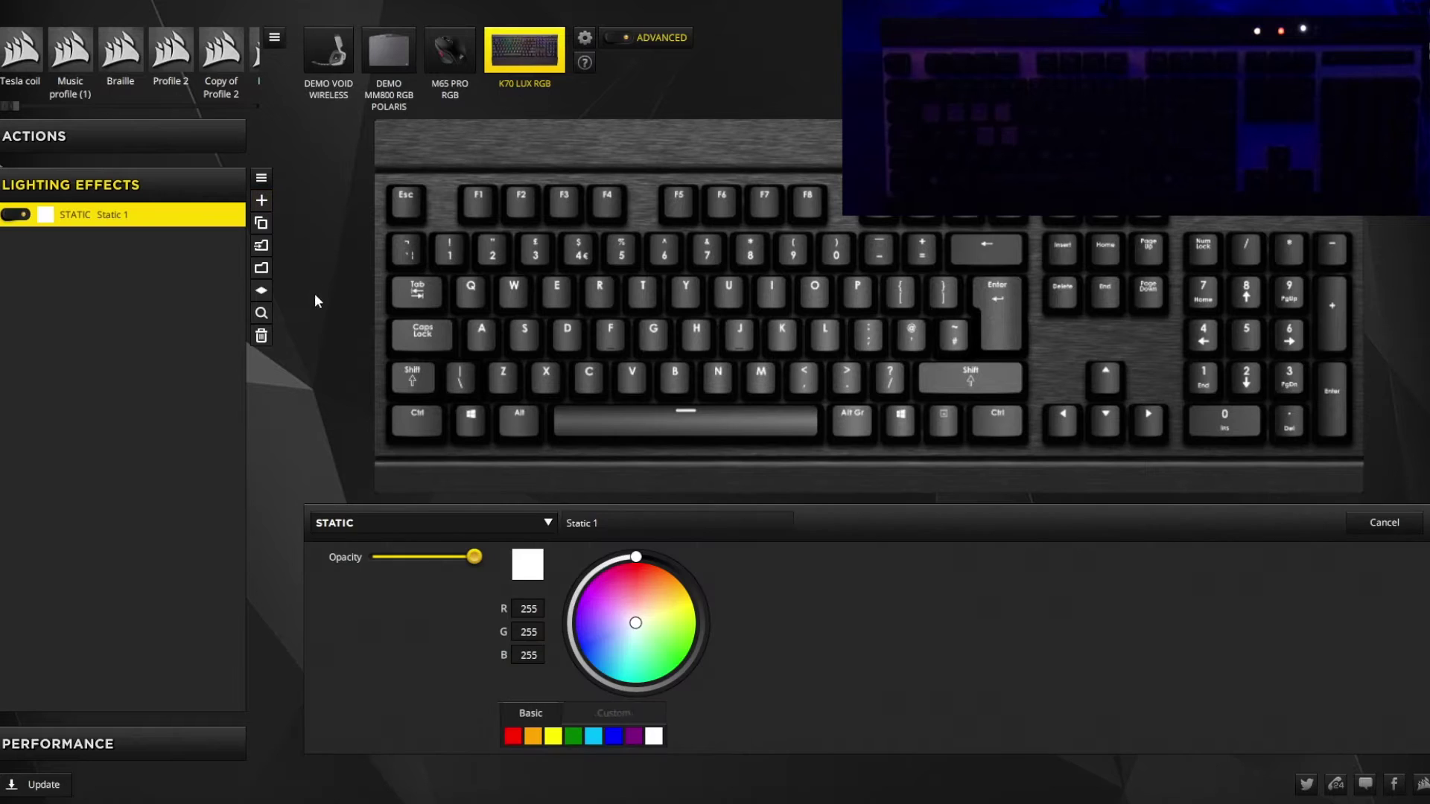
pyautogui.click(396, 522)
pyautogui.click(384, 596)
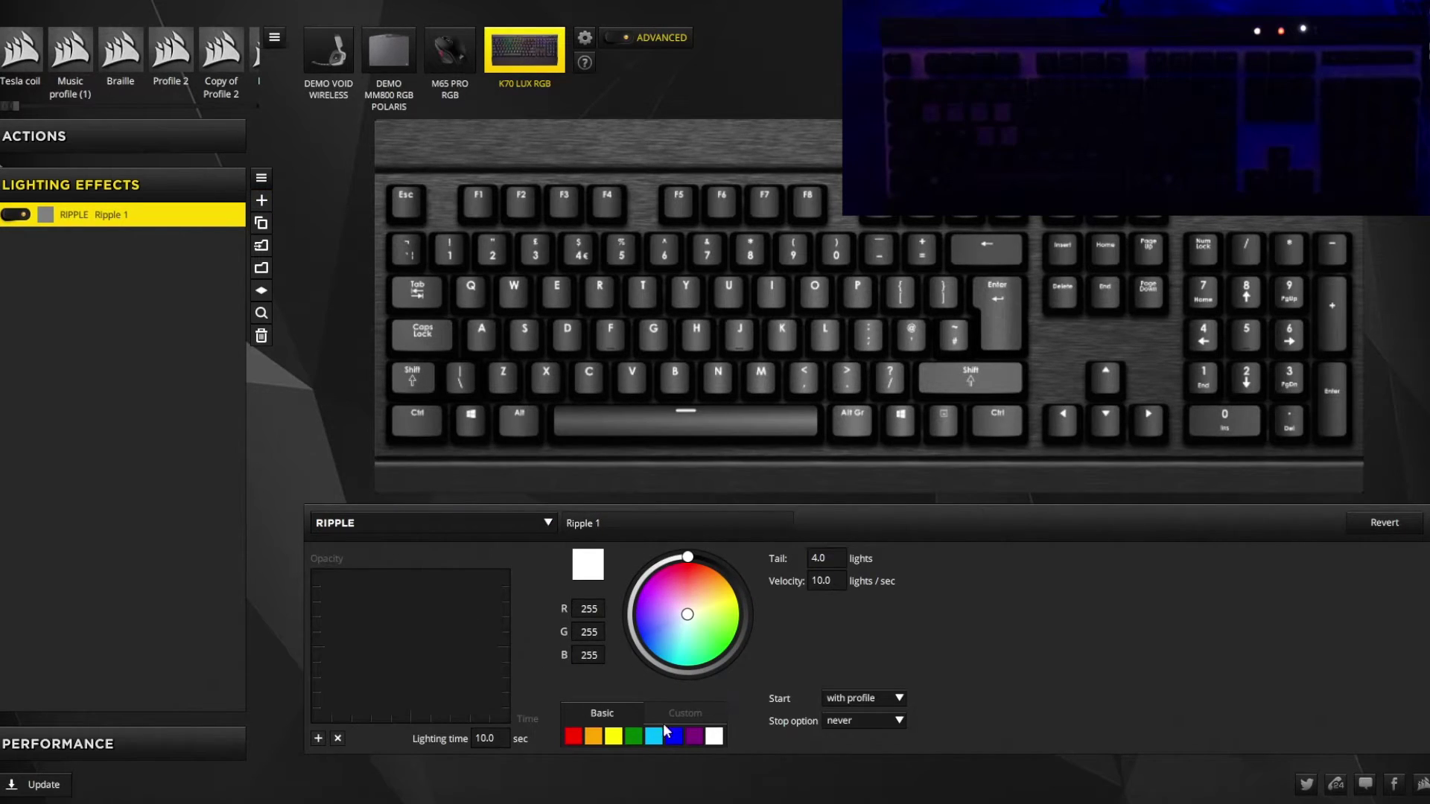
# Insert a lighting object in the ripple's opacity graph and set its start to on key pressed.
pyautogui.click(318, 738)
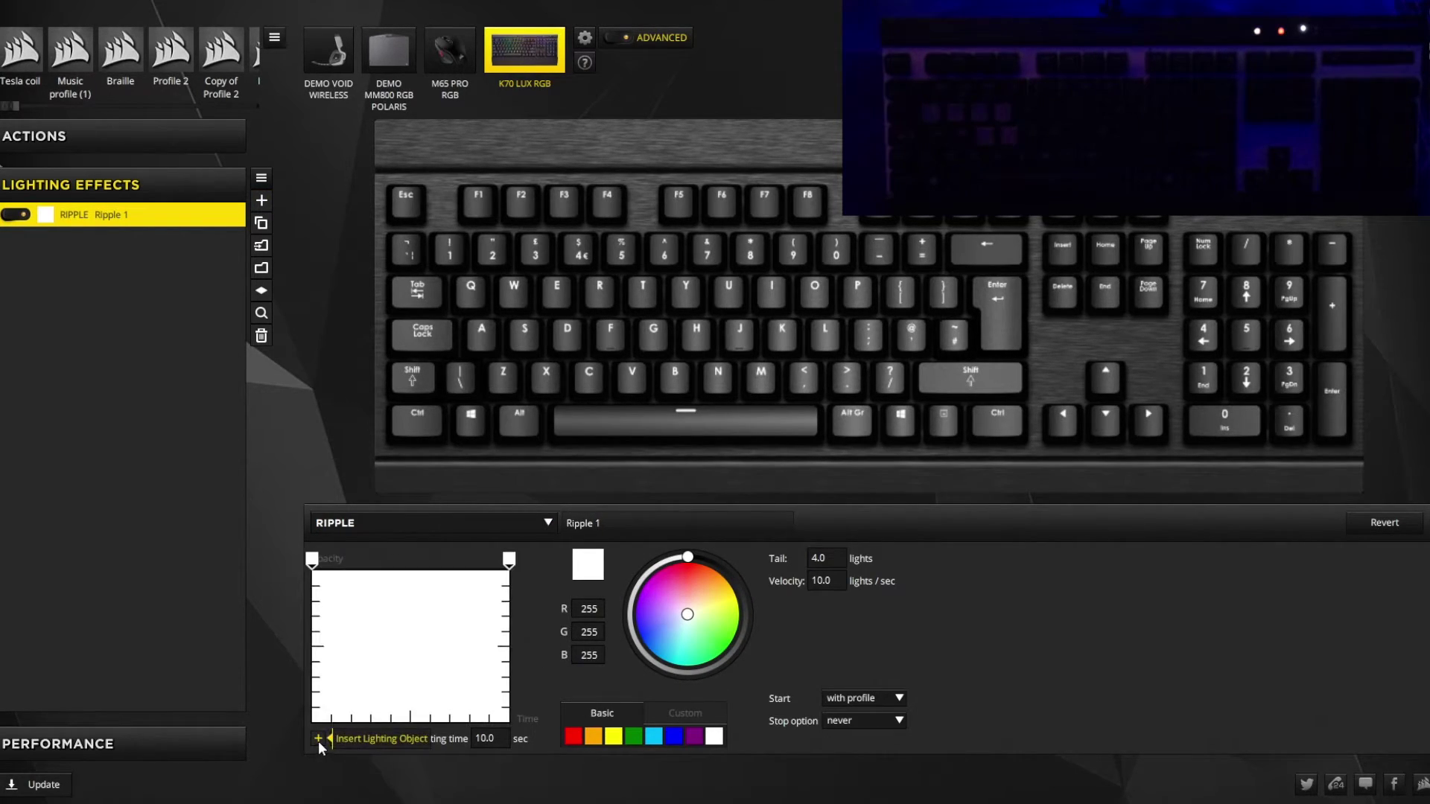
pyautogui.click(843, 697)
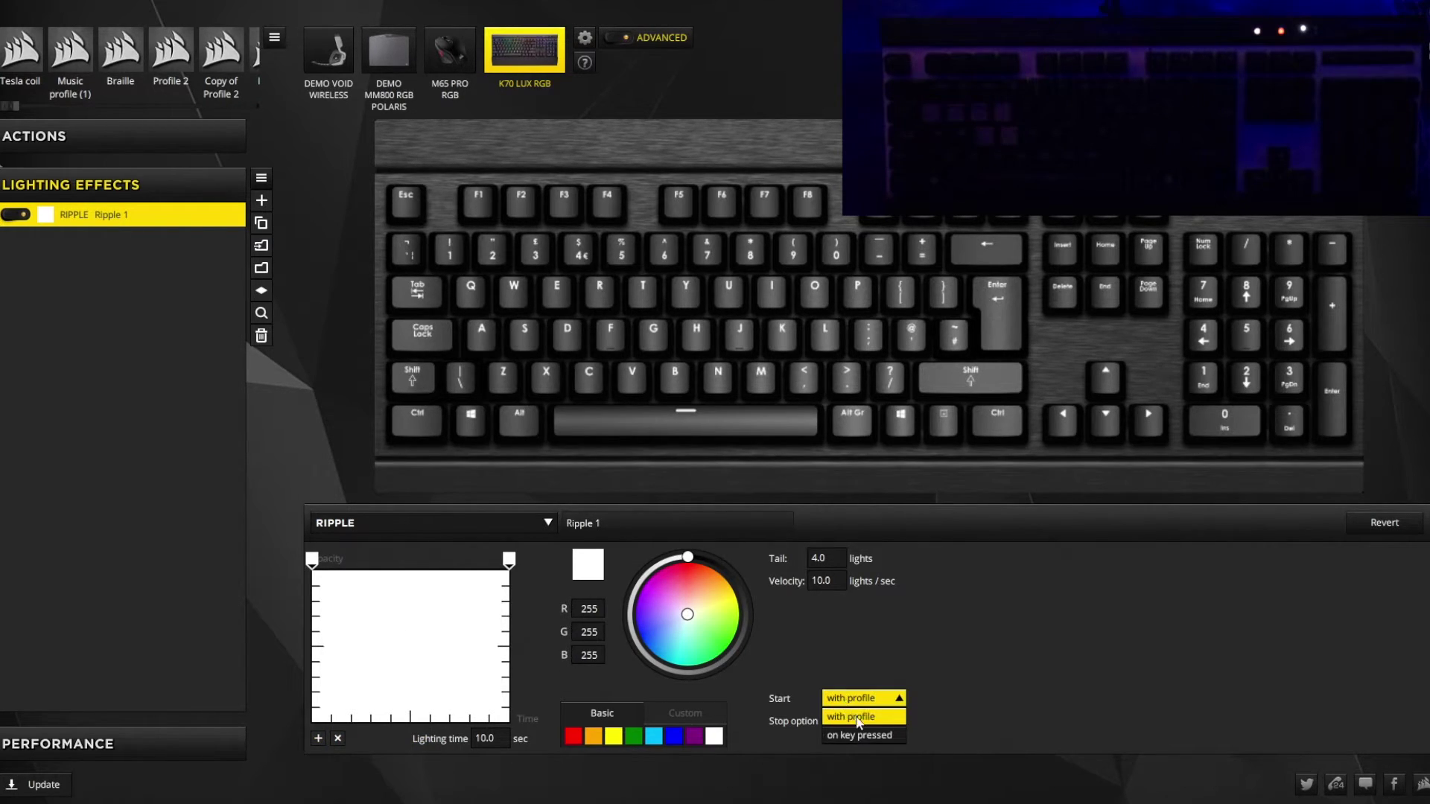
pyautogui.click(859, 730)
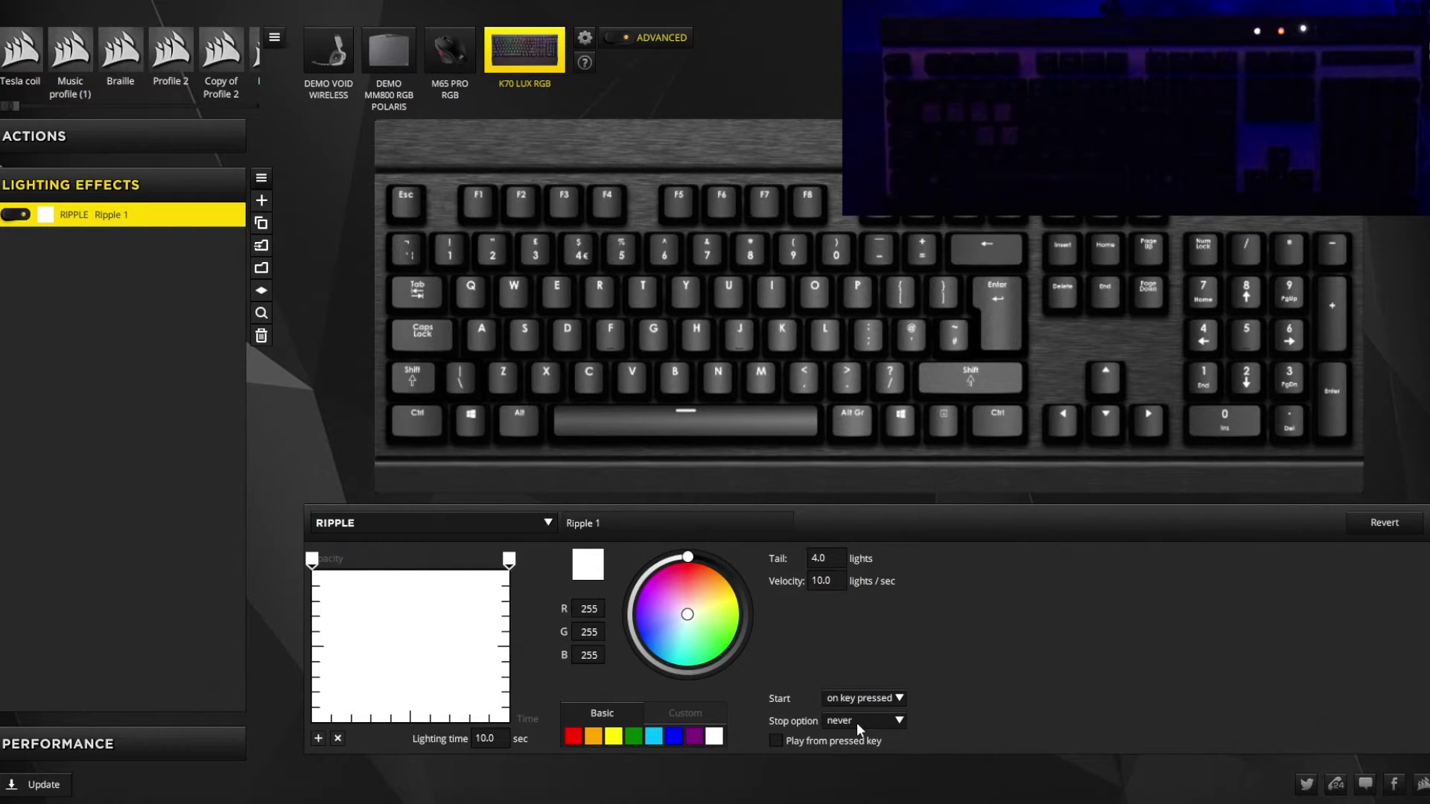
# Set the ripple to stop on key release and play from the pressed key, and assign it to all keys of the keyboard.
pyautogui.click(857, 722)
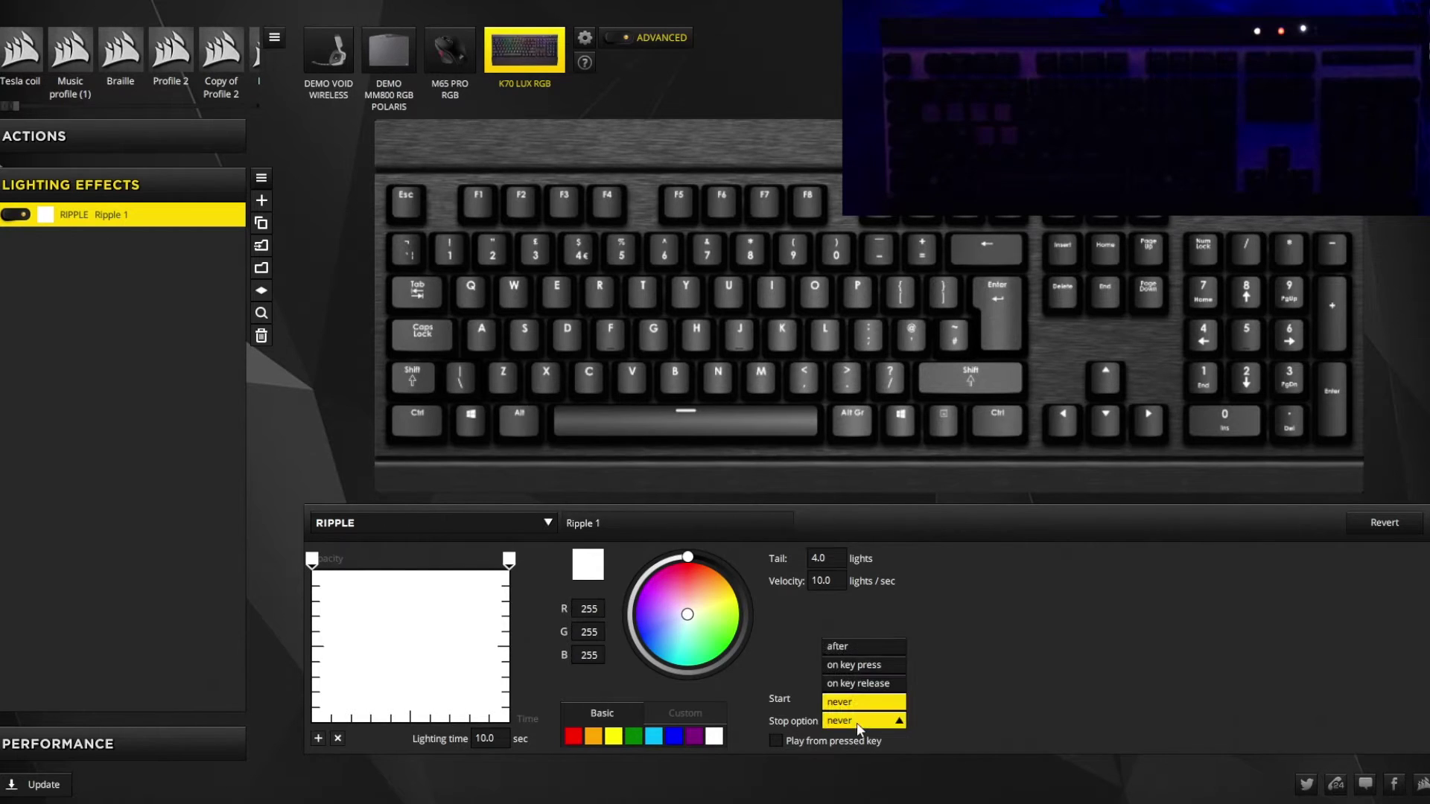
pyautogui.click(853, 682)
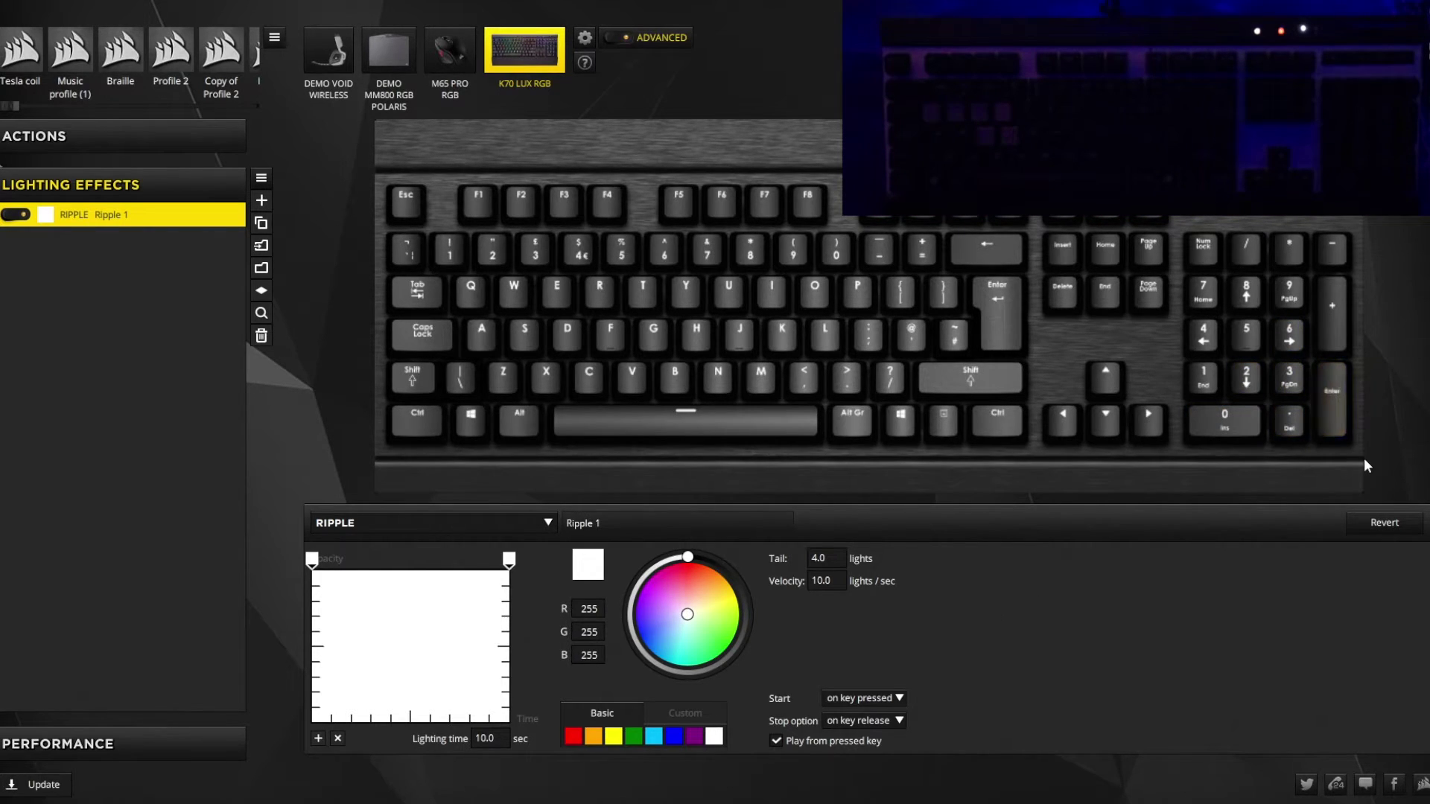
pyautogui.moveTo(1350, 454); pyautogui.dragTo(382, 155)
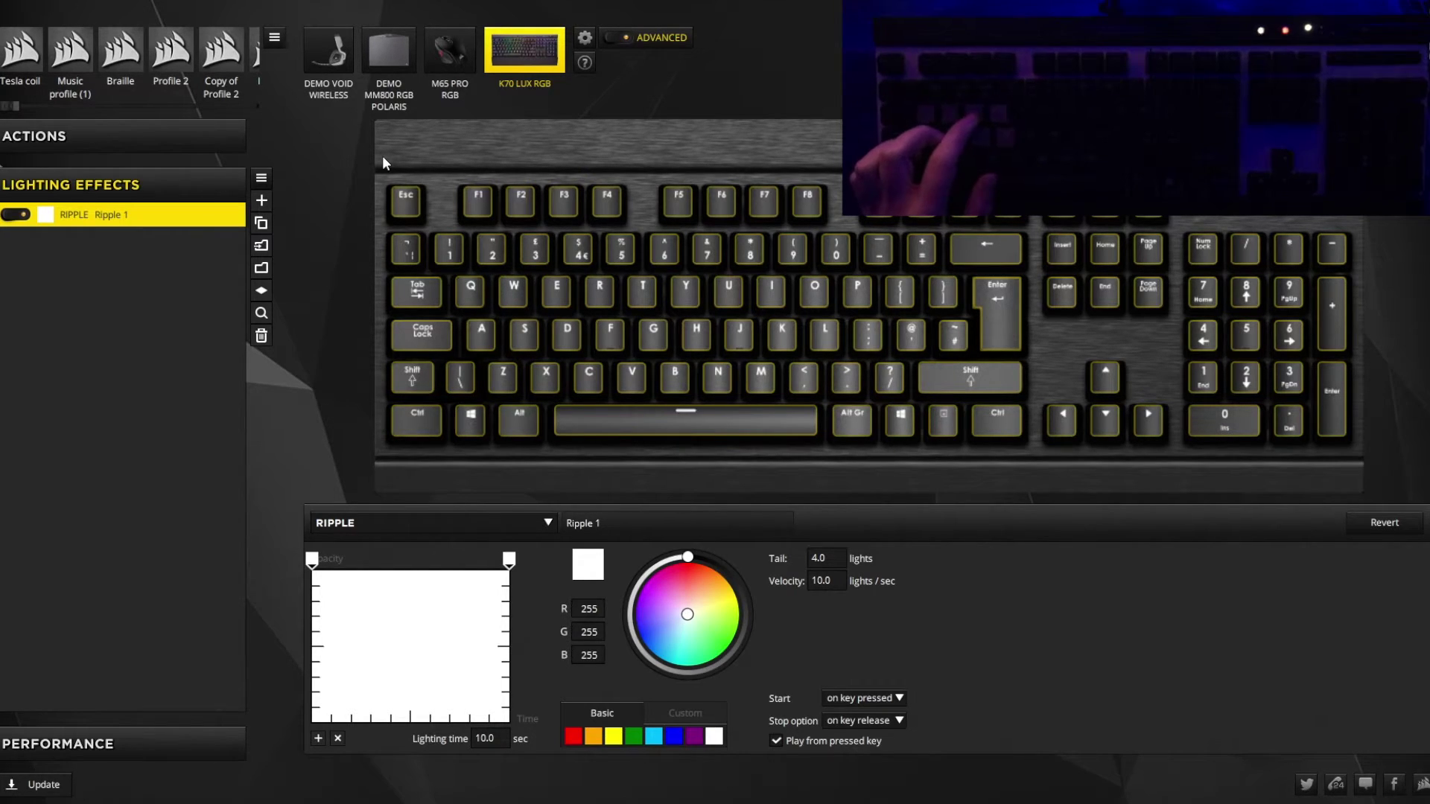
# Test the key-release ripple on the keyboard with the E, K, C and D keys.
pyautogui.press('e')
pyautogui.press('k')
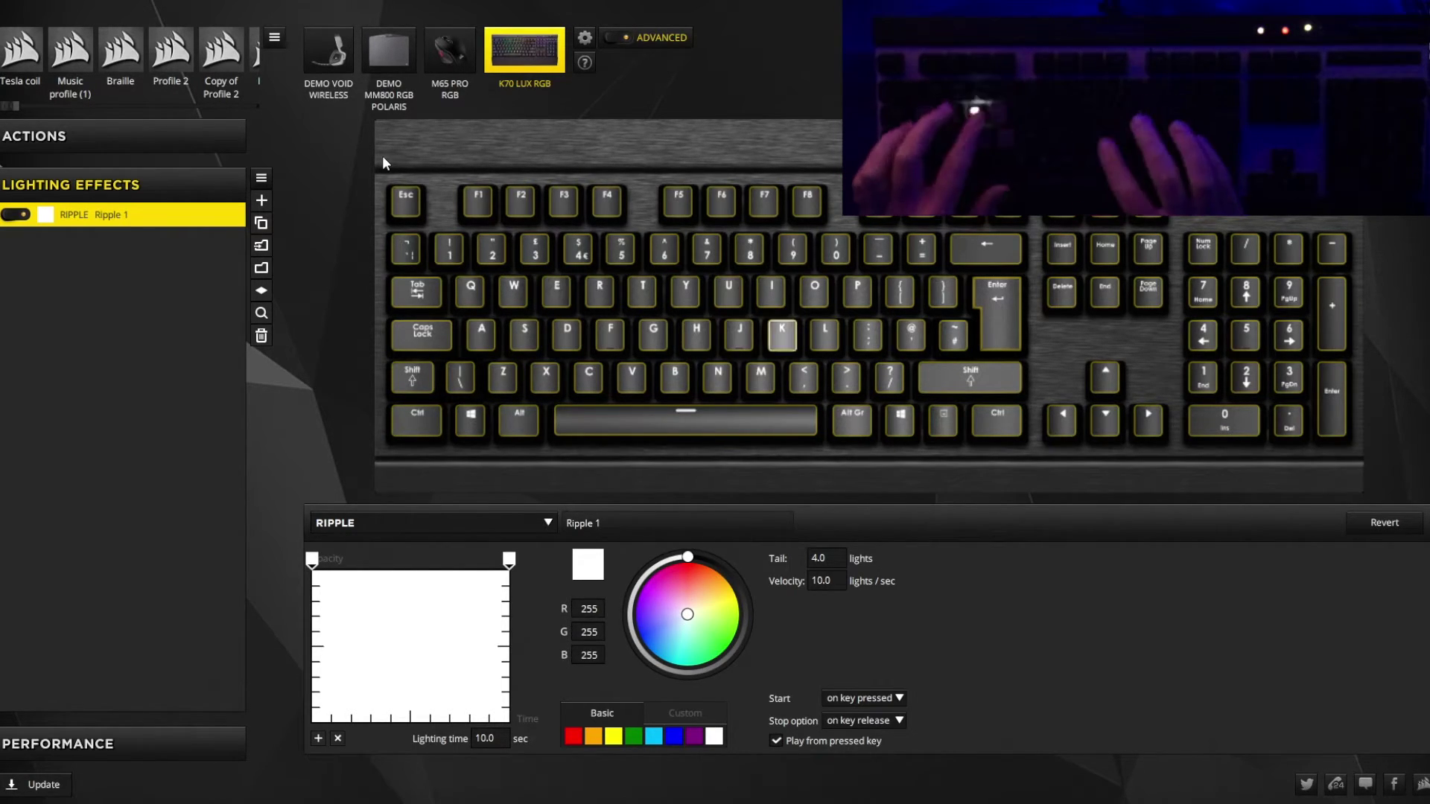
pyautogui.press('c')
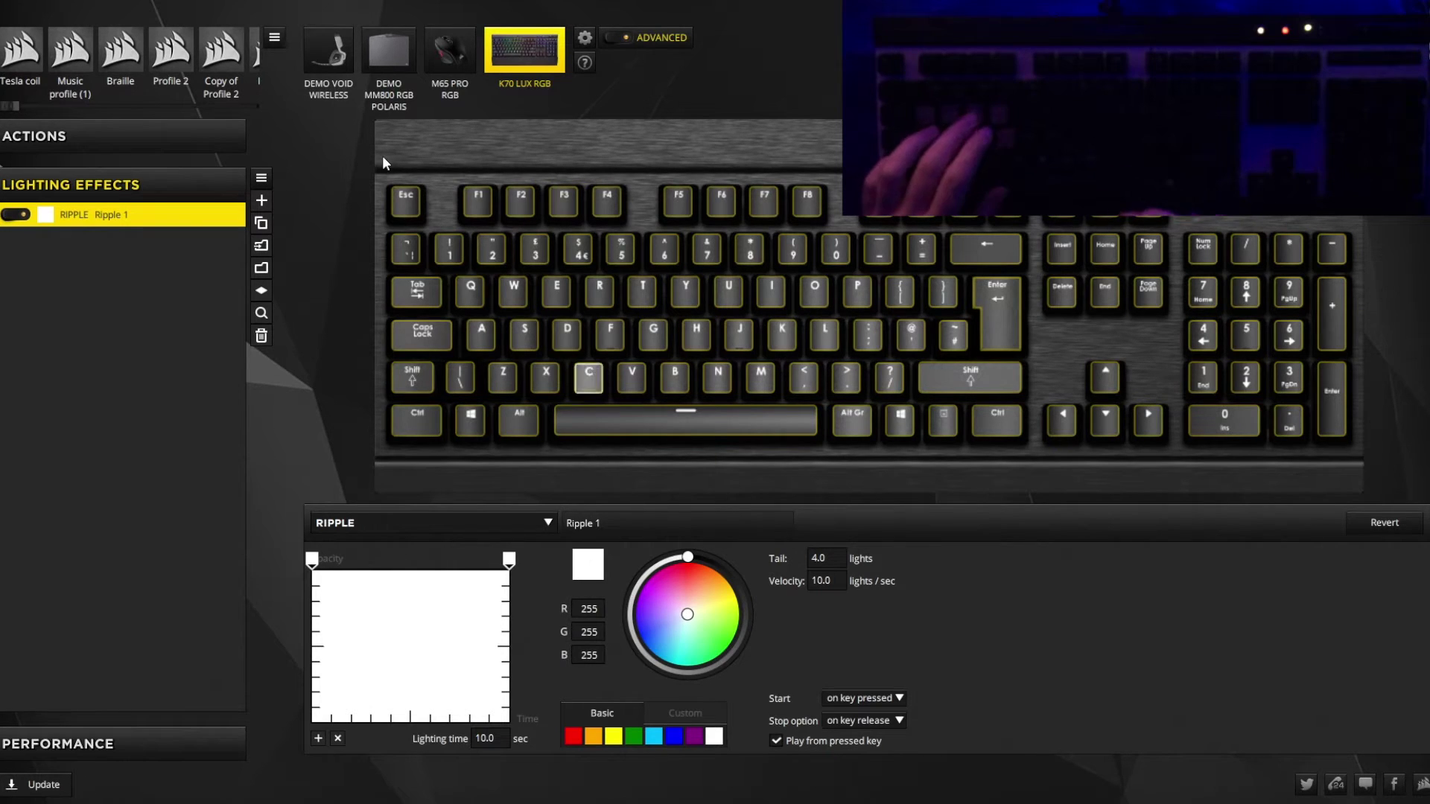
pyautogui.press('e')
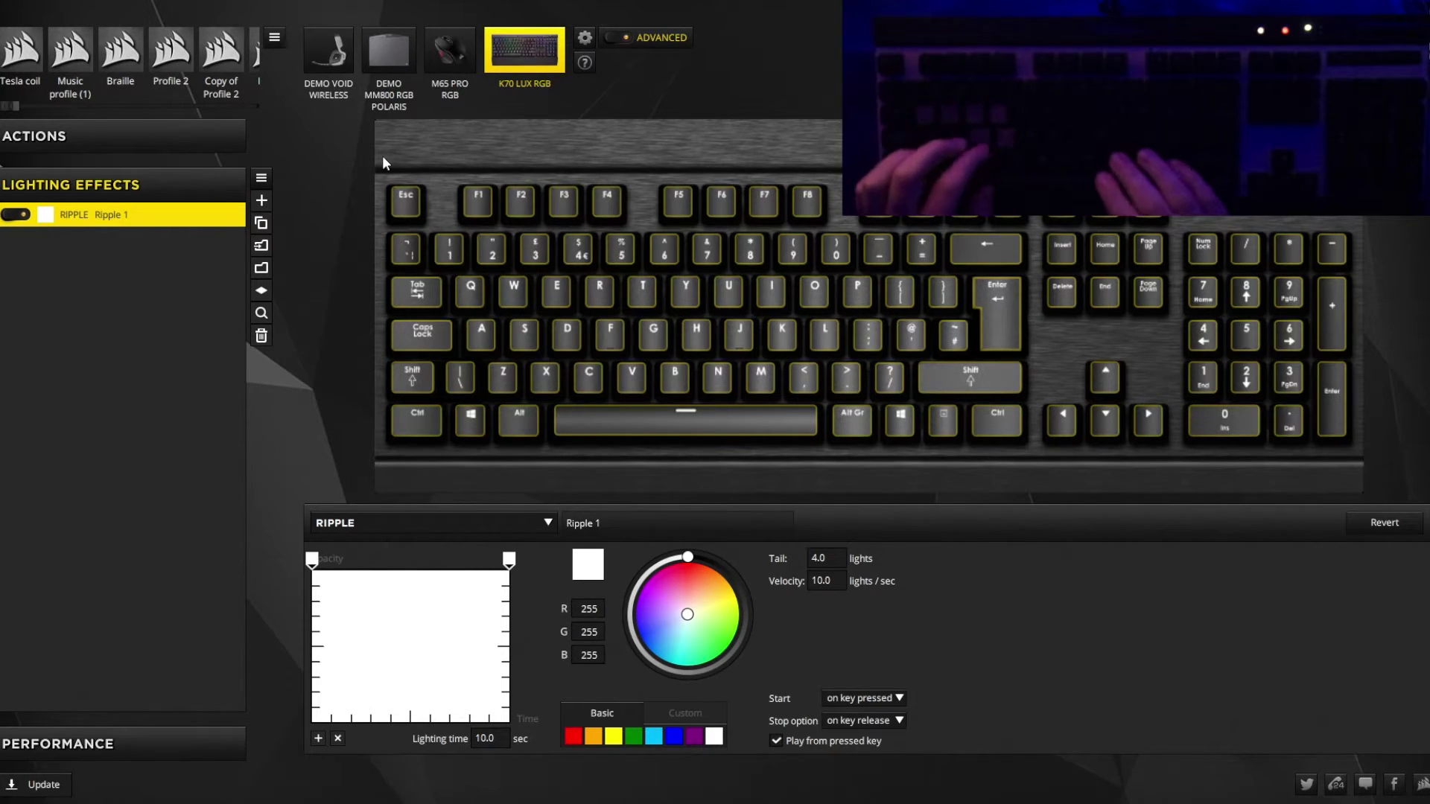
pyautogui.press('e')
pyautogui.press('d')
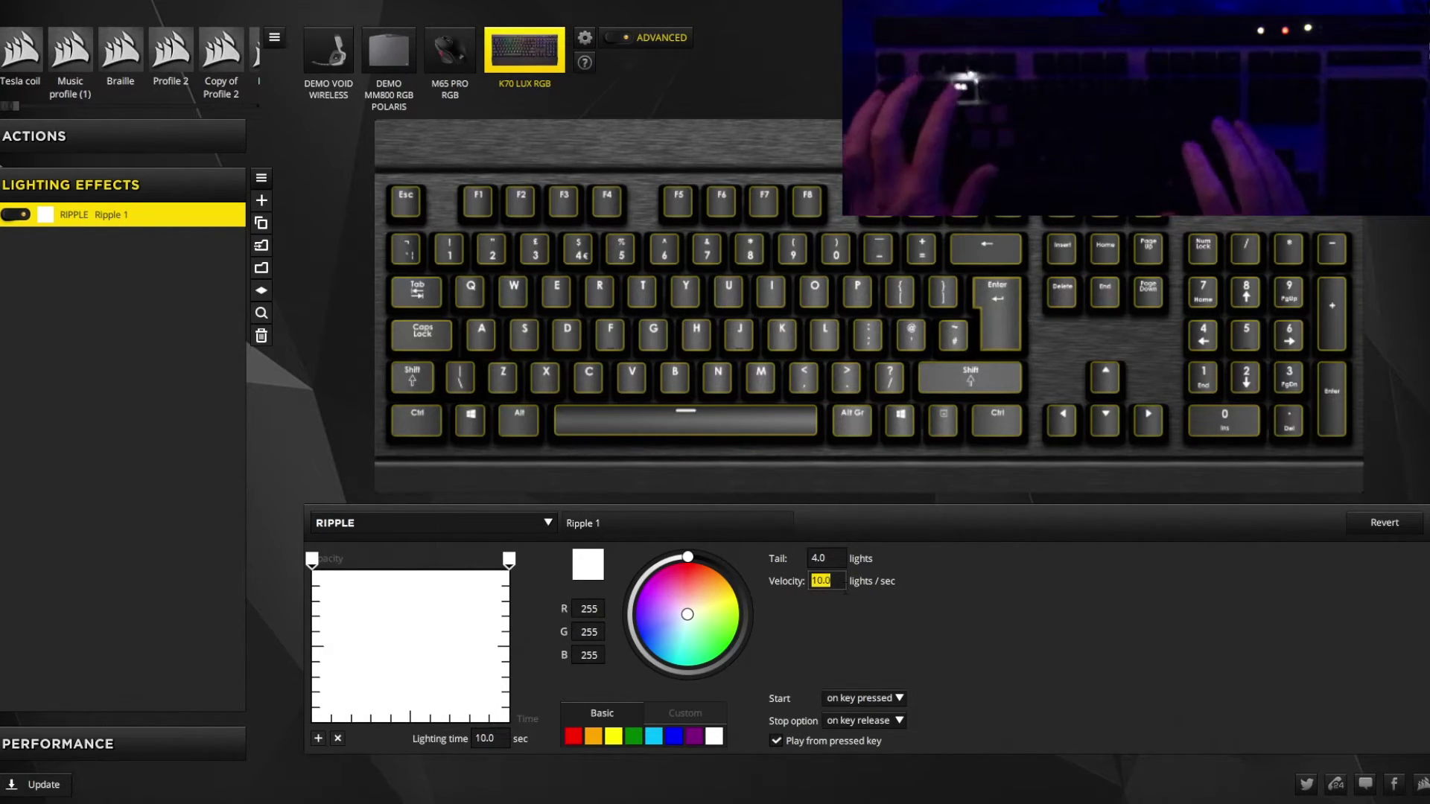
# Set the ripple's velocity to 30 lights/sec and test it with J, F, K, C, D and S.
pyautogui.write('30')
pyautogui.press('Return')
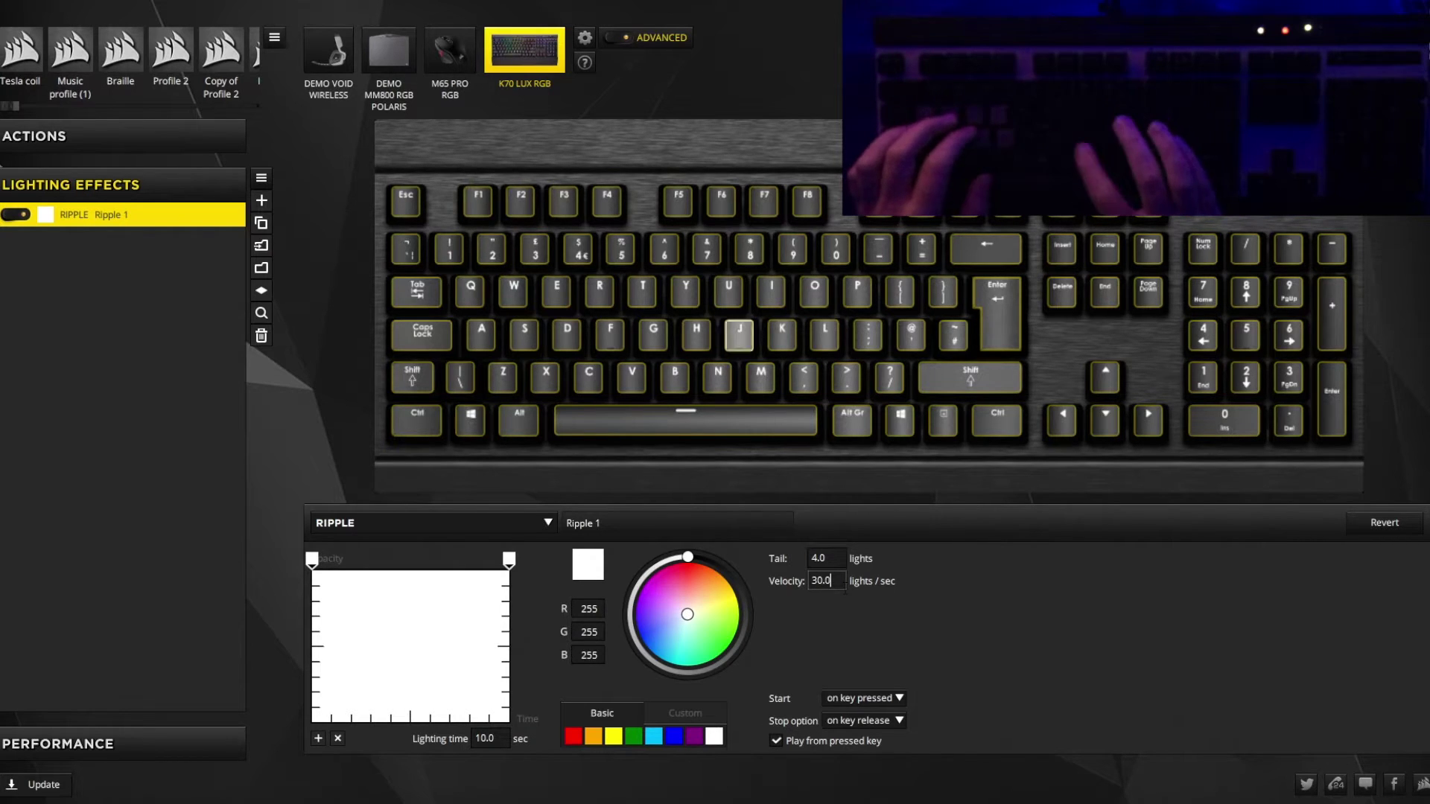
pyautogui.press('j')
pyautogui.press('j')
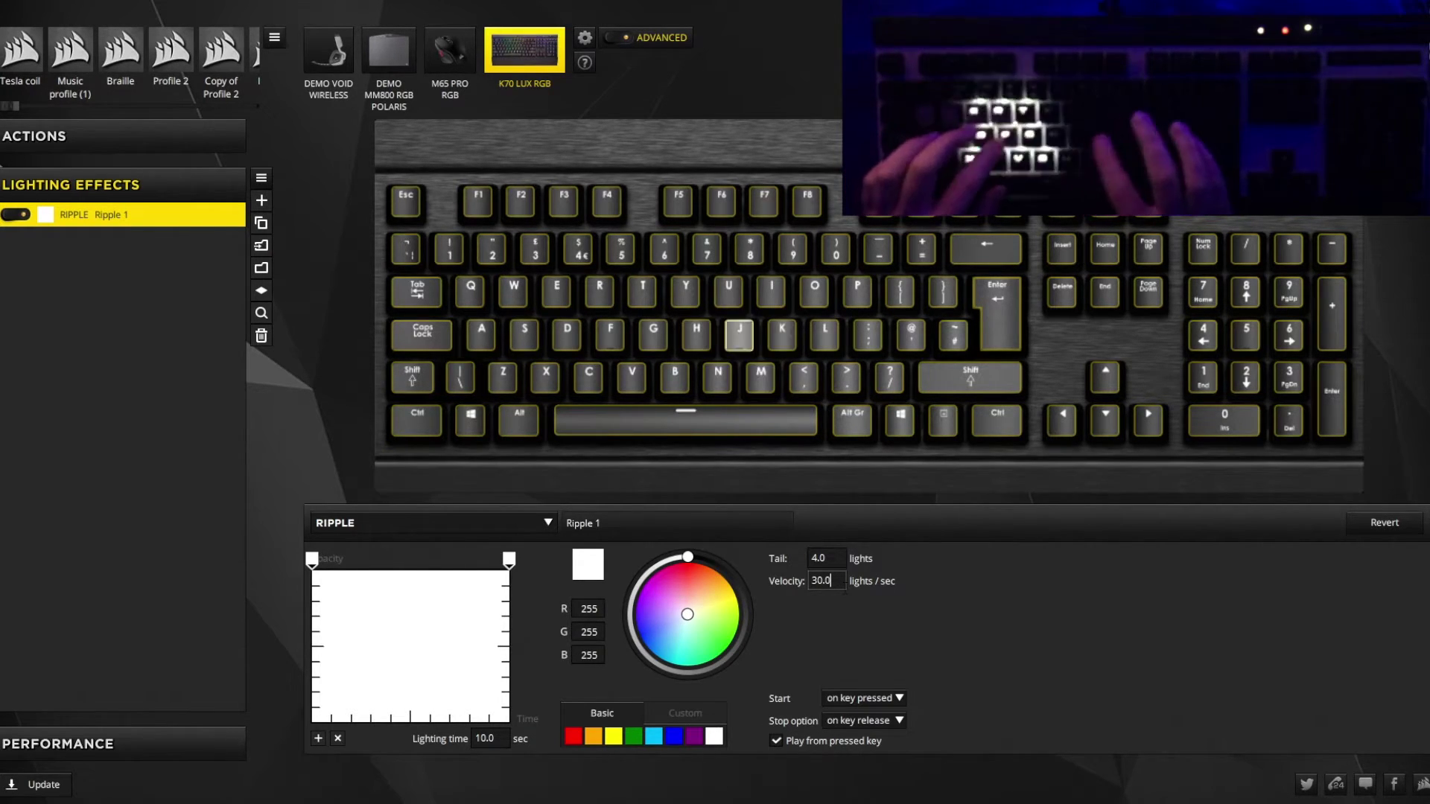
pyautogui.press('f')
pyautogui.press('f')
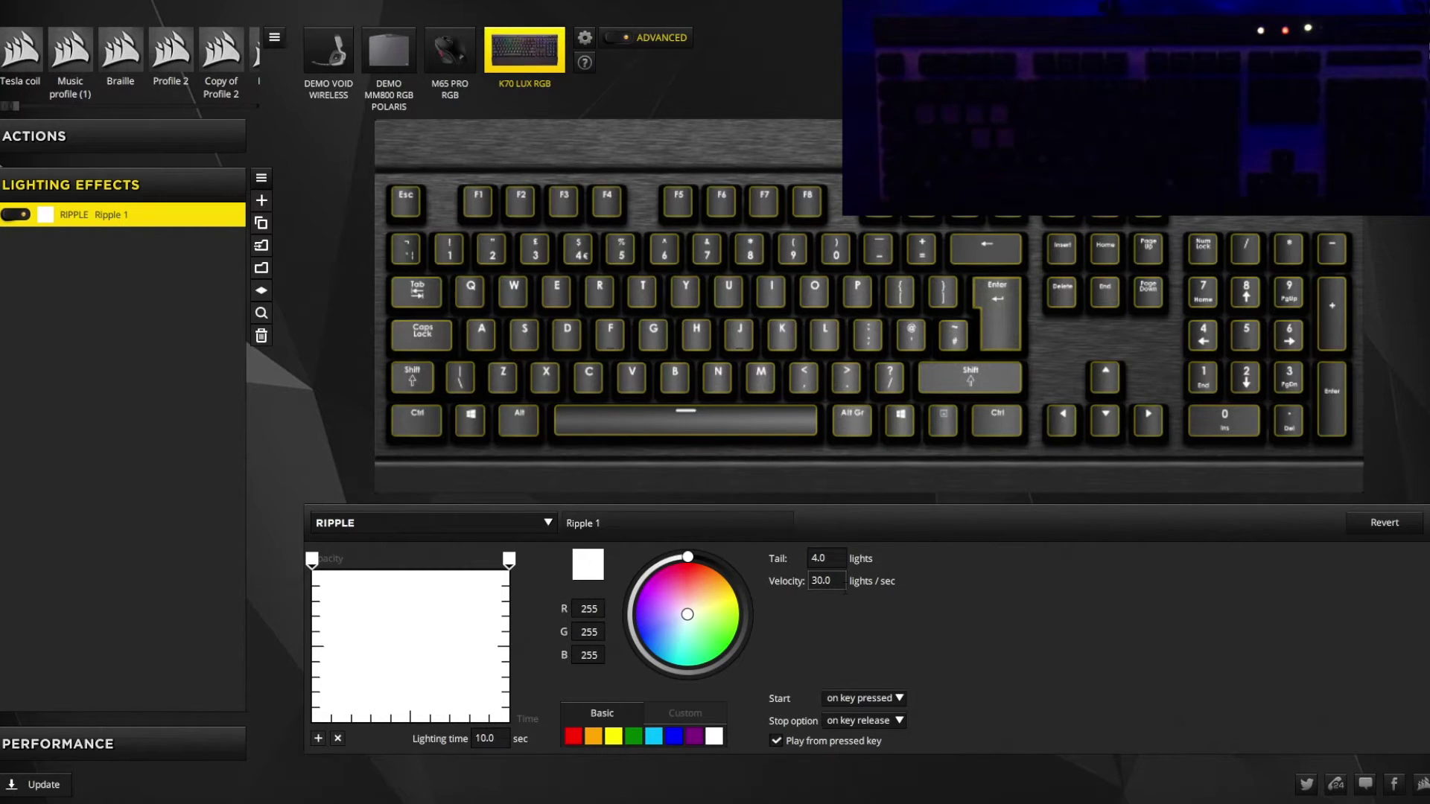
pyautogui.press('k')
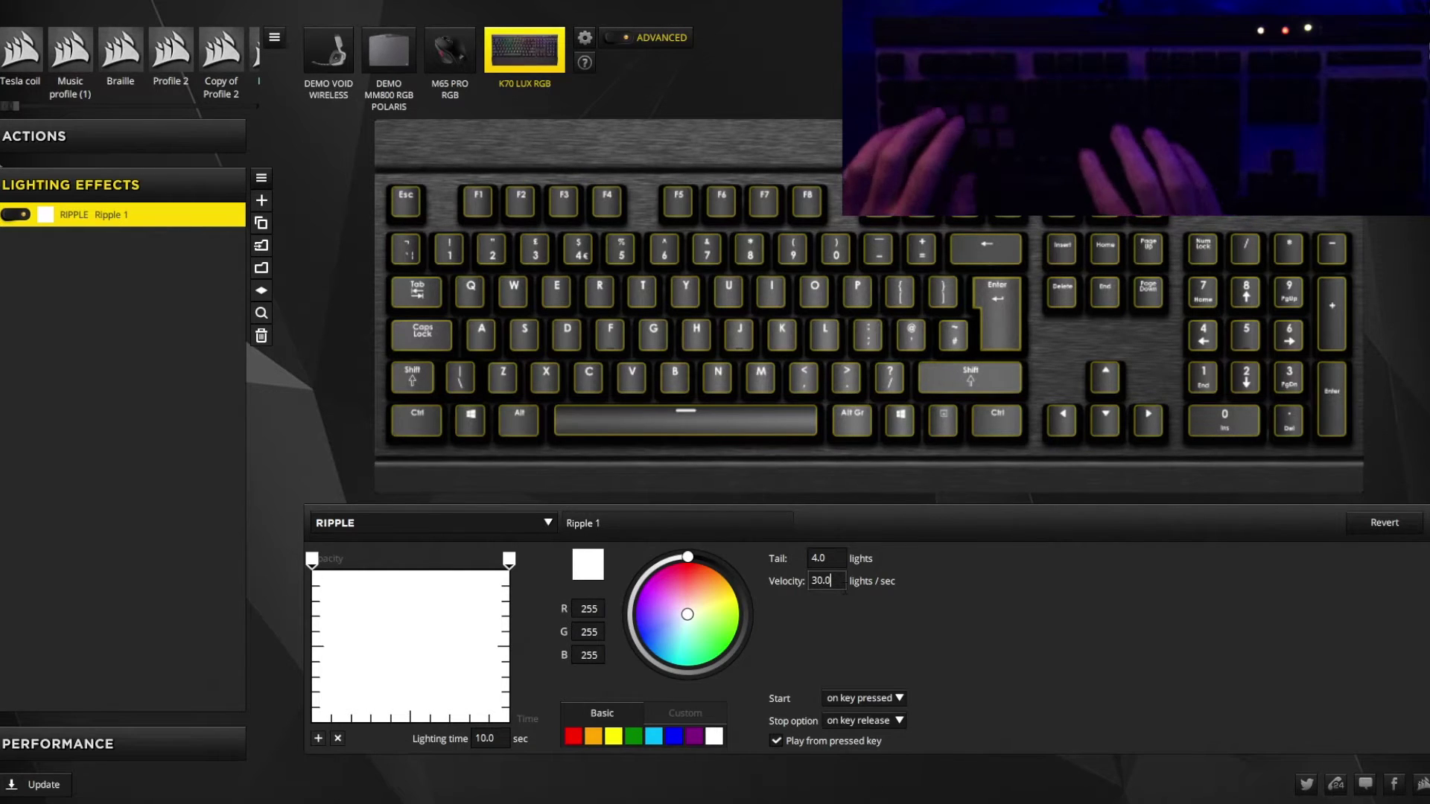
pyautogui.press('c')
pyautogui.press('k')
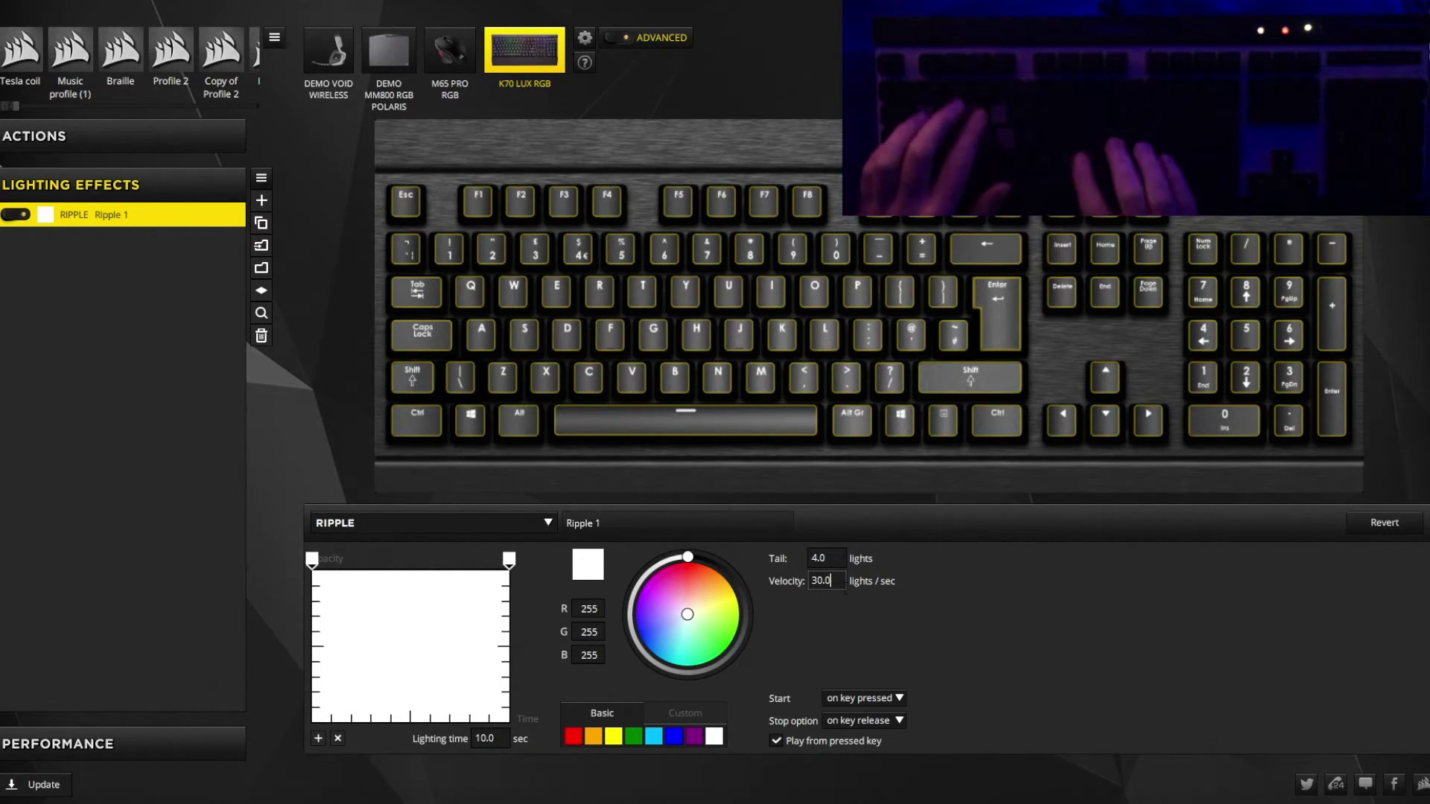
pyautogui.press('k')
pyautogui.press('d')
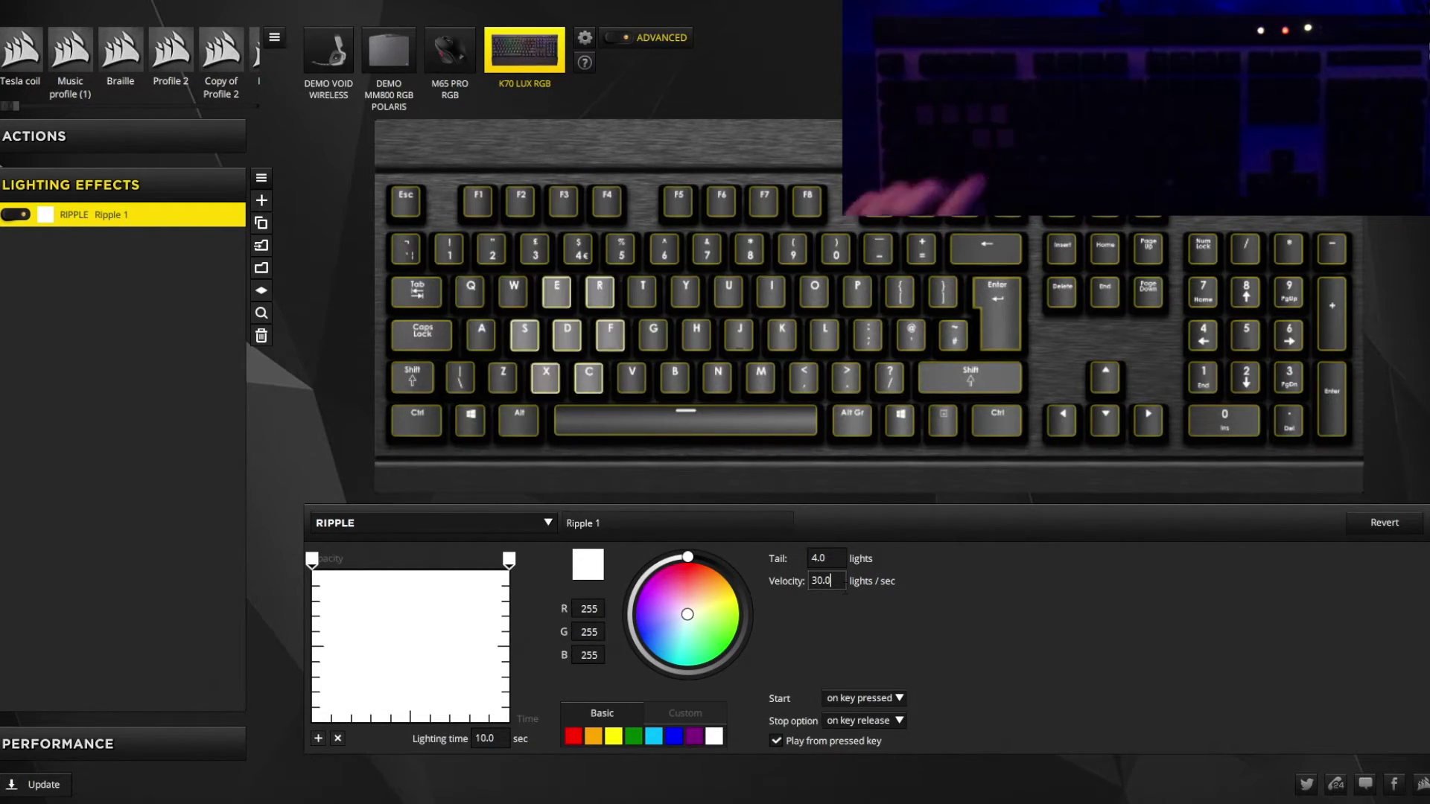
pyautogui.press('s')
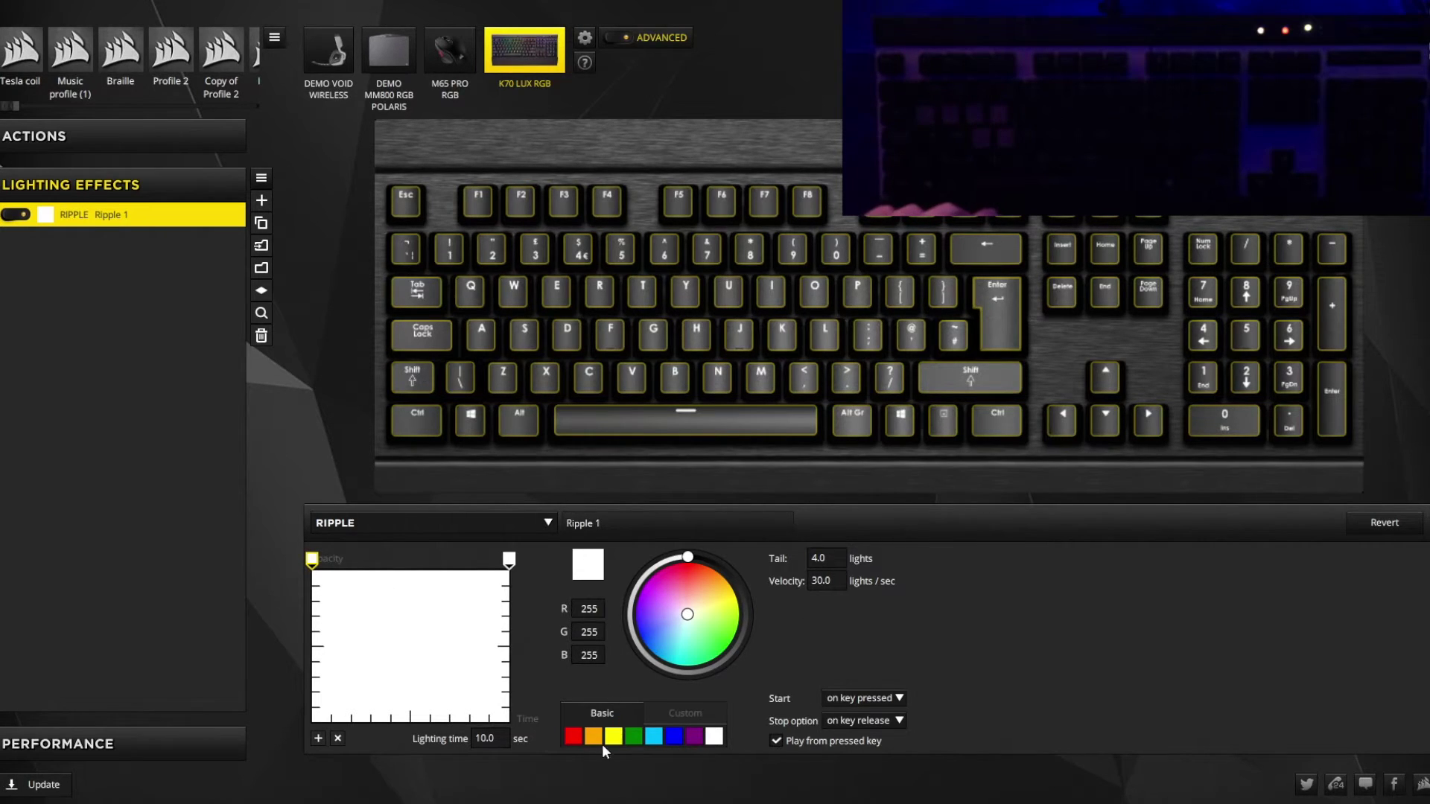
# Colour the ripple's start marker red and its end marker orange-red (255, 57, 0), and test it with D.
pyautogui.click(574, 737)
pyautogui.click(508, 568)
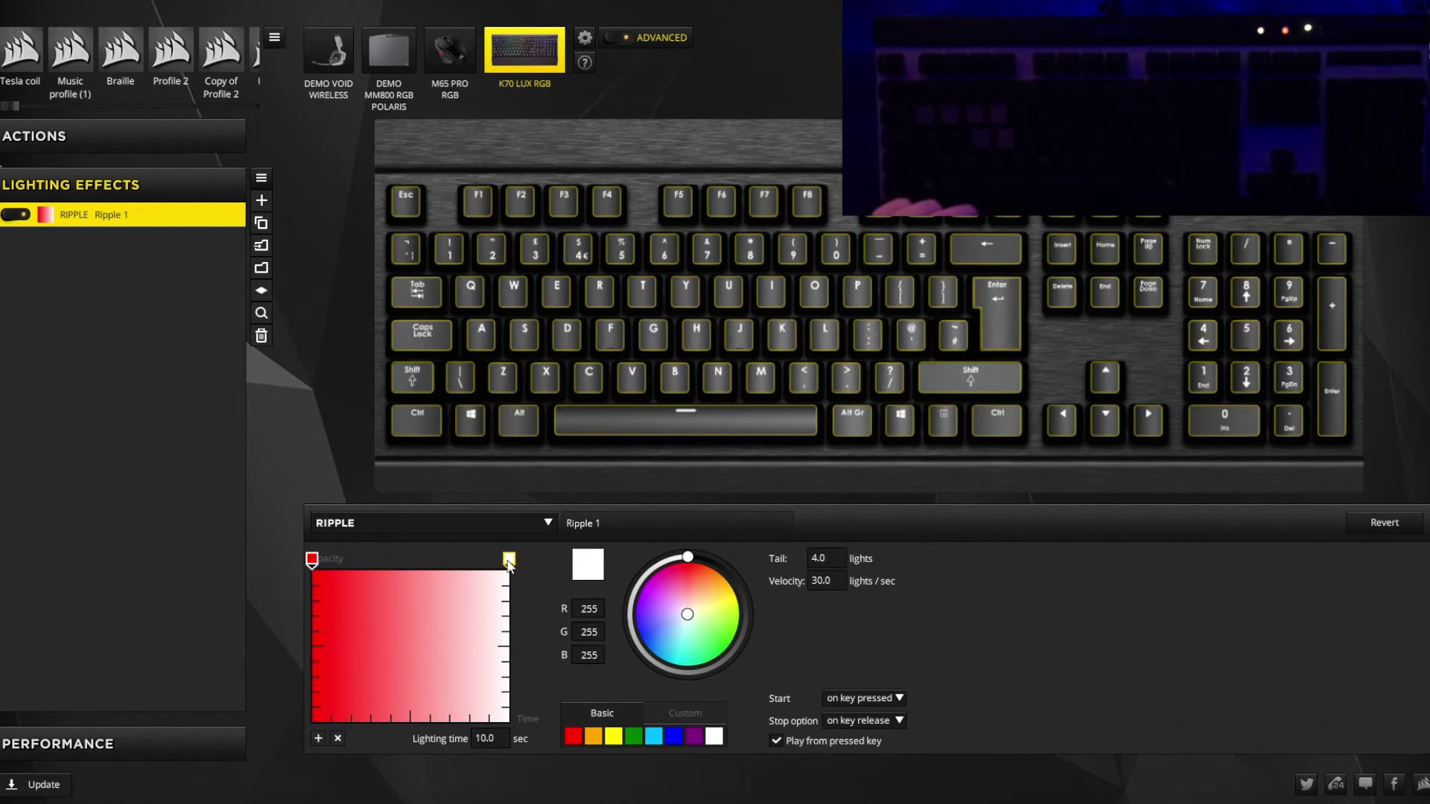
pyautogui.click(698, 571)
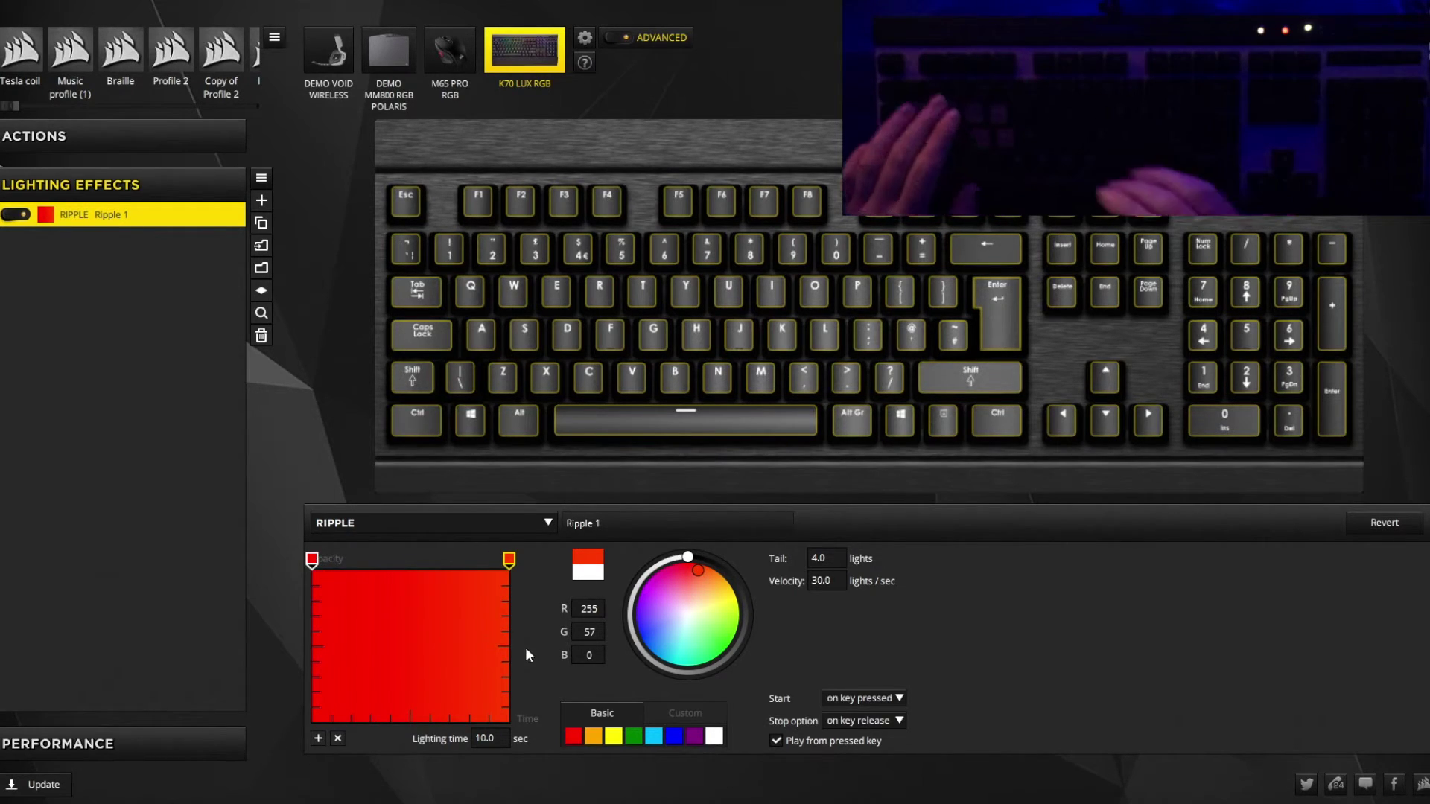
pyautogui.press('d')
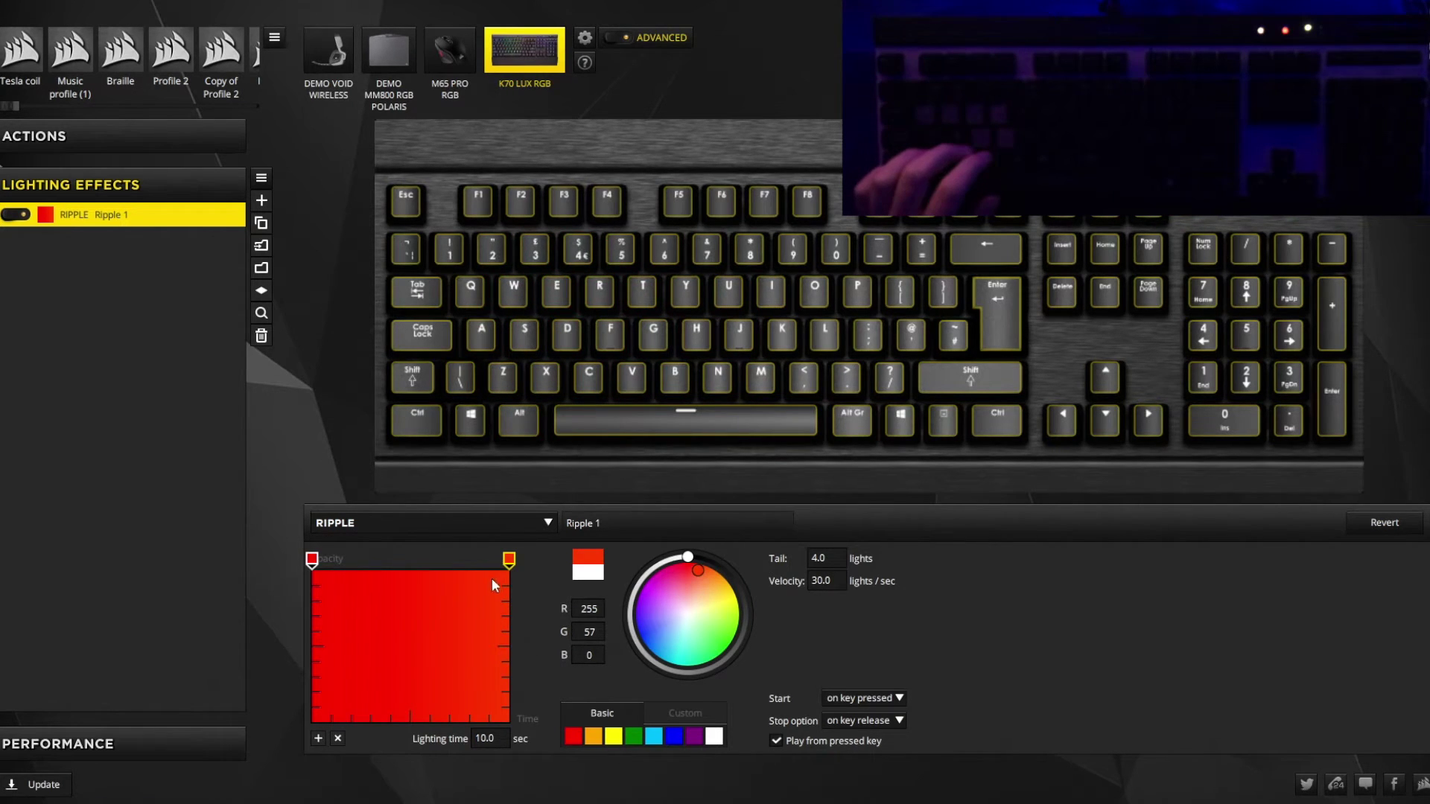
# Shorten the ripple by moving its end marker to about a quarter of the graph, and test it with K, S, G, D, E and Space.
pyautogui.moveTo(509, 559); pyautogui.dragTo(359, 561)
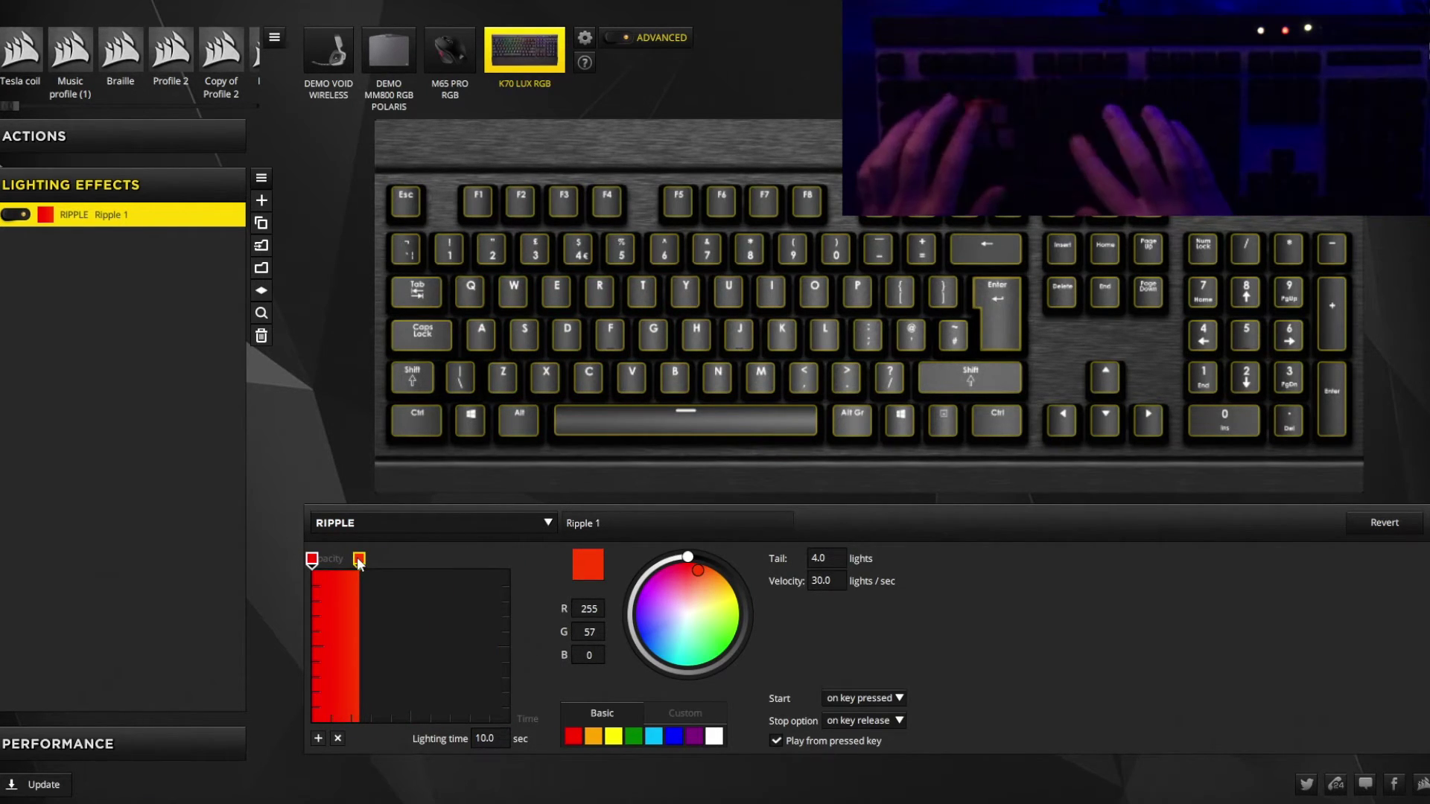
pyautogui.press('k')
pyautogui.press('s')
pyautogui.press('g')
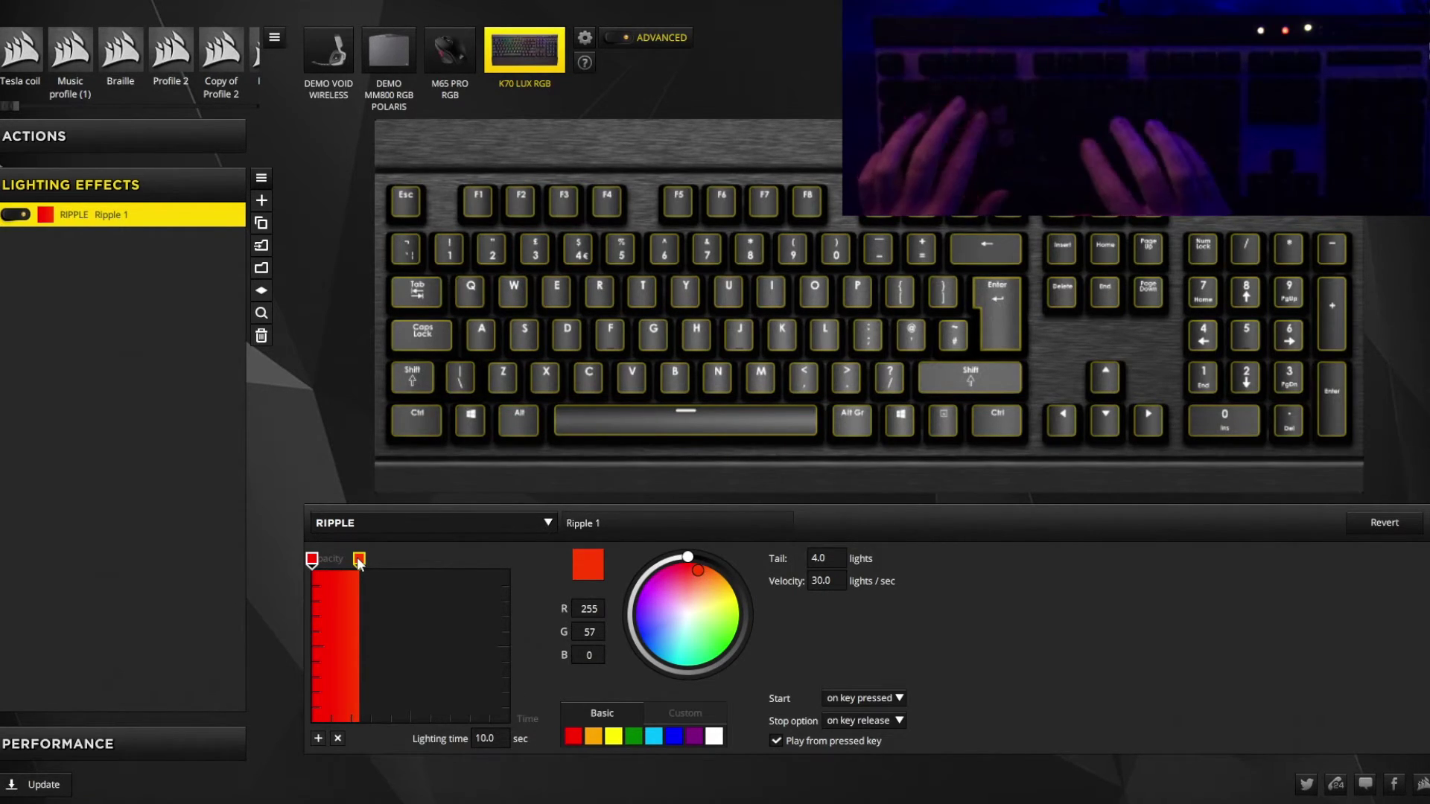
pyautogui.press('d')
pyautogui.press('e')
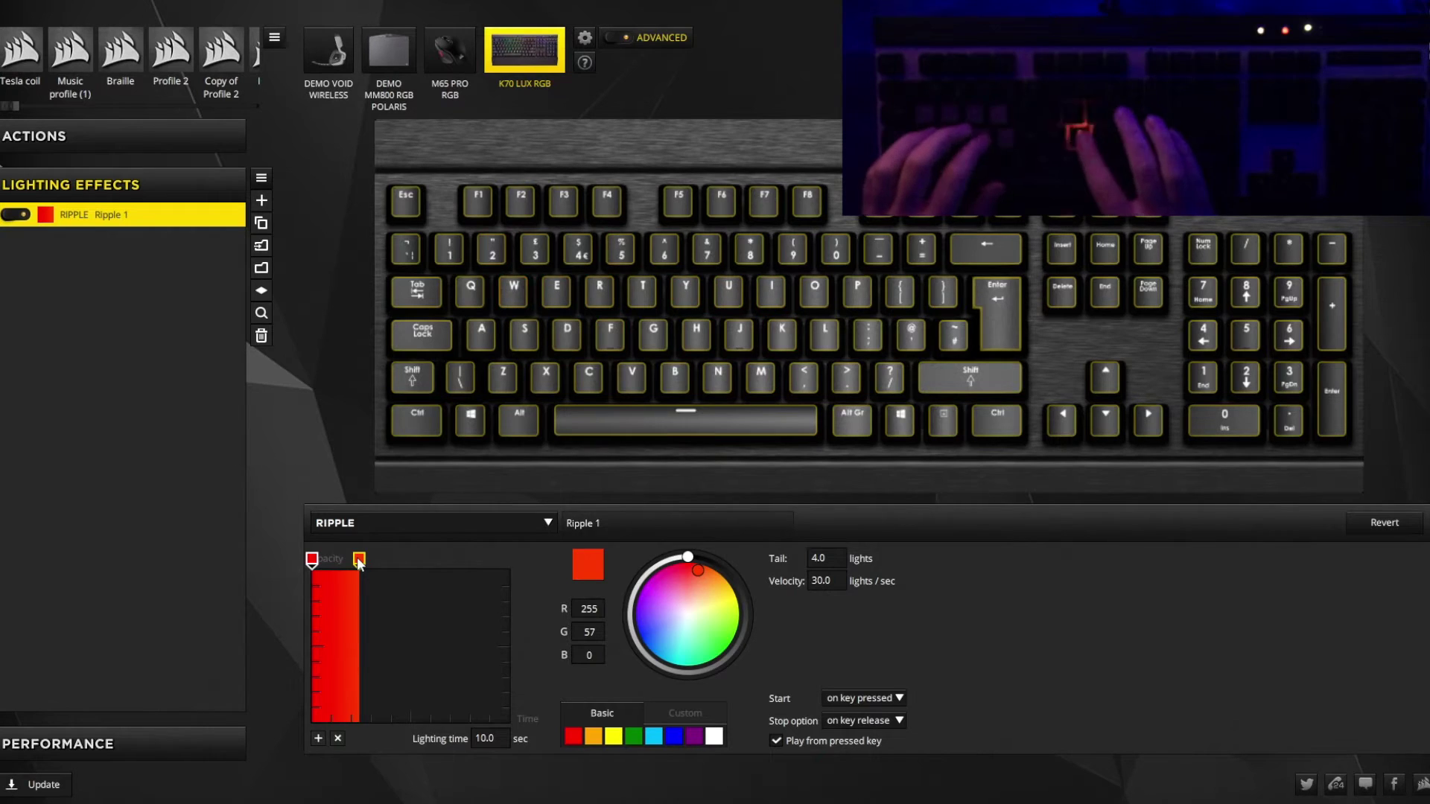
pyautogui.press('d')
pyautogui.press('k')
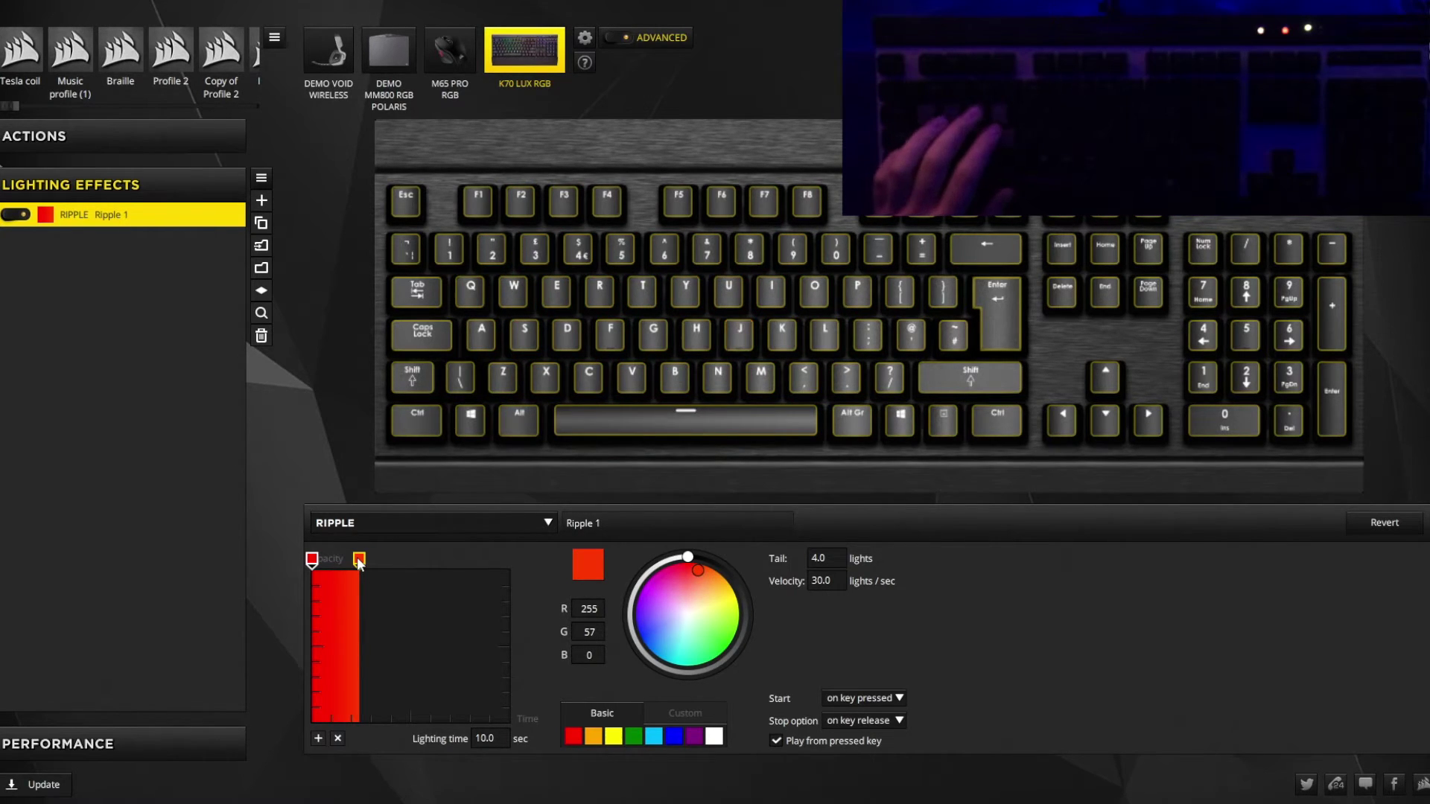
pyautogui.press('k')
pyautogui.press('space')
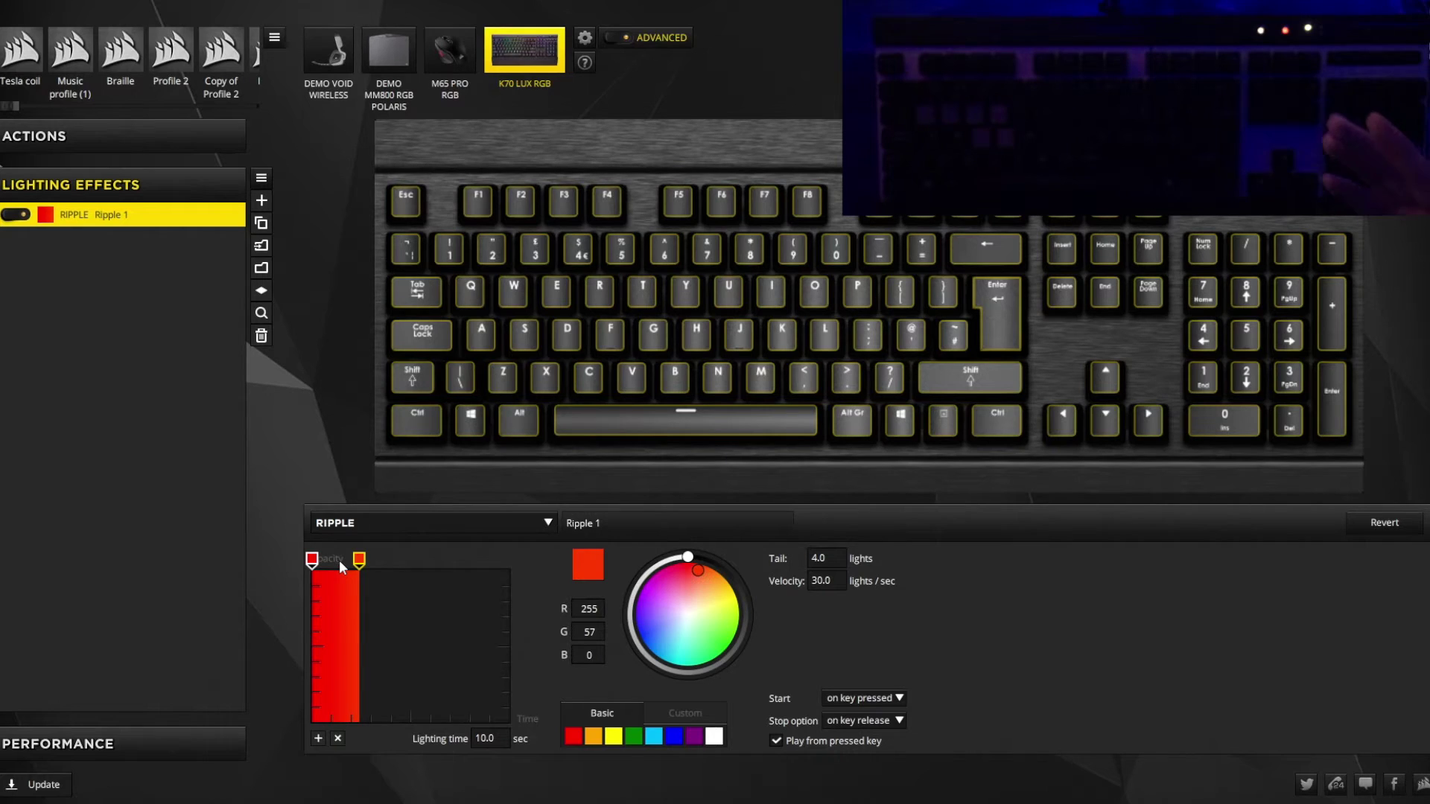
pyautogui.press('k')
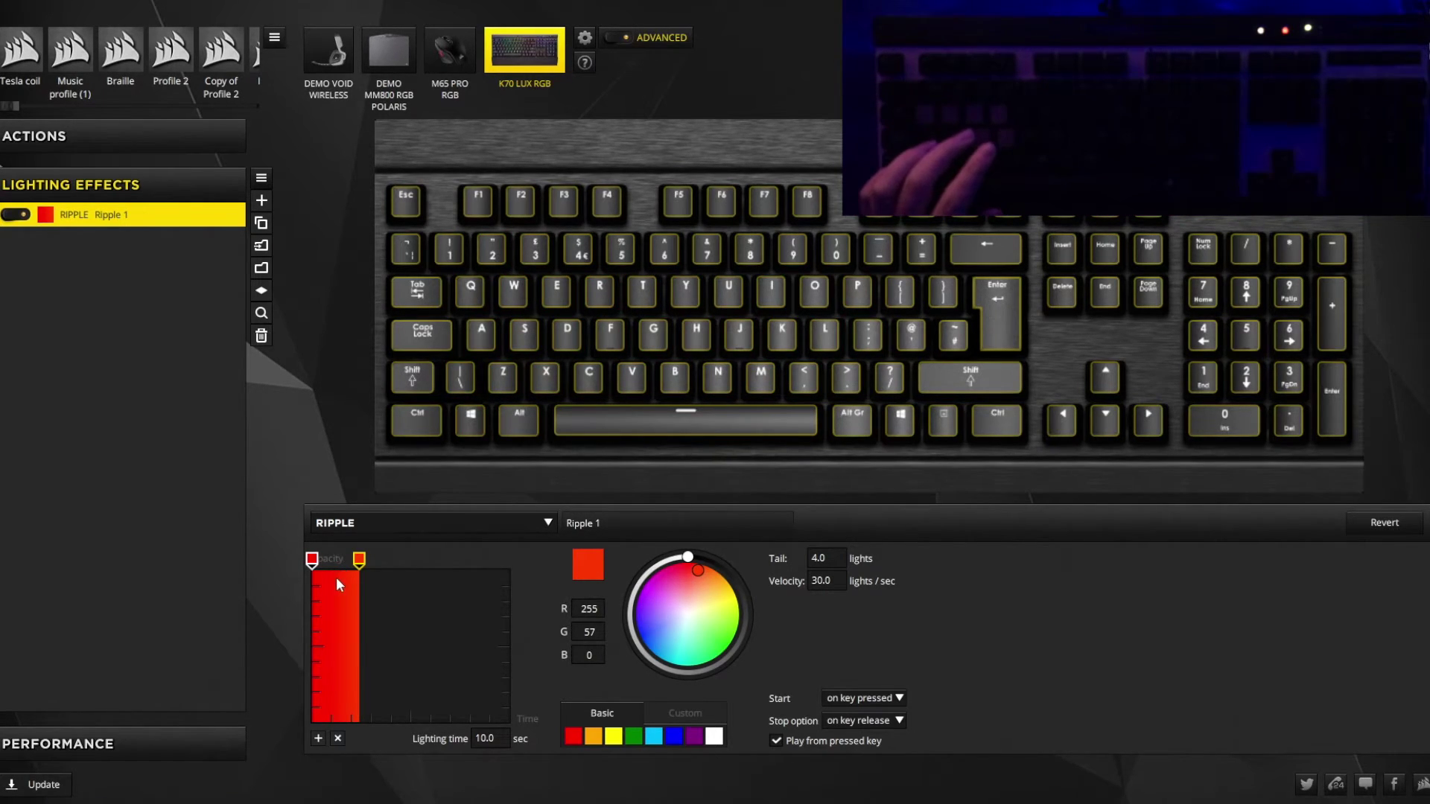
# Lower the opacity of the ripple's whole gradient to about a third of the graph and test it with J and D.
pyautogui.moveTo(333, 593); pyautogui.dragTo(318, 654)
pyautogui.press('j')
pyautogui.press('d')
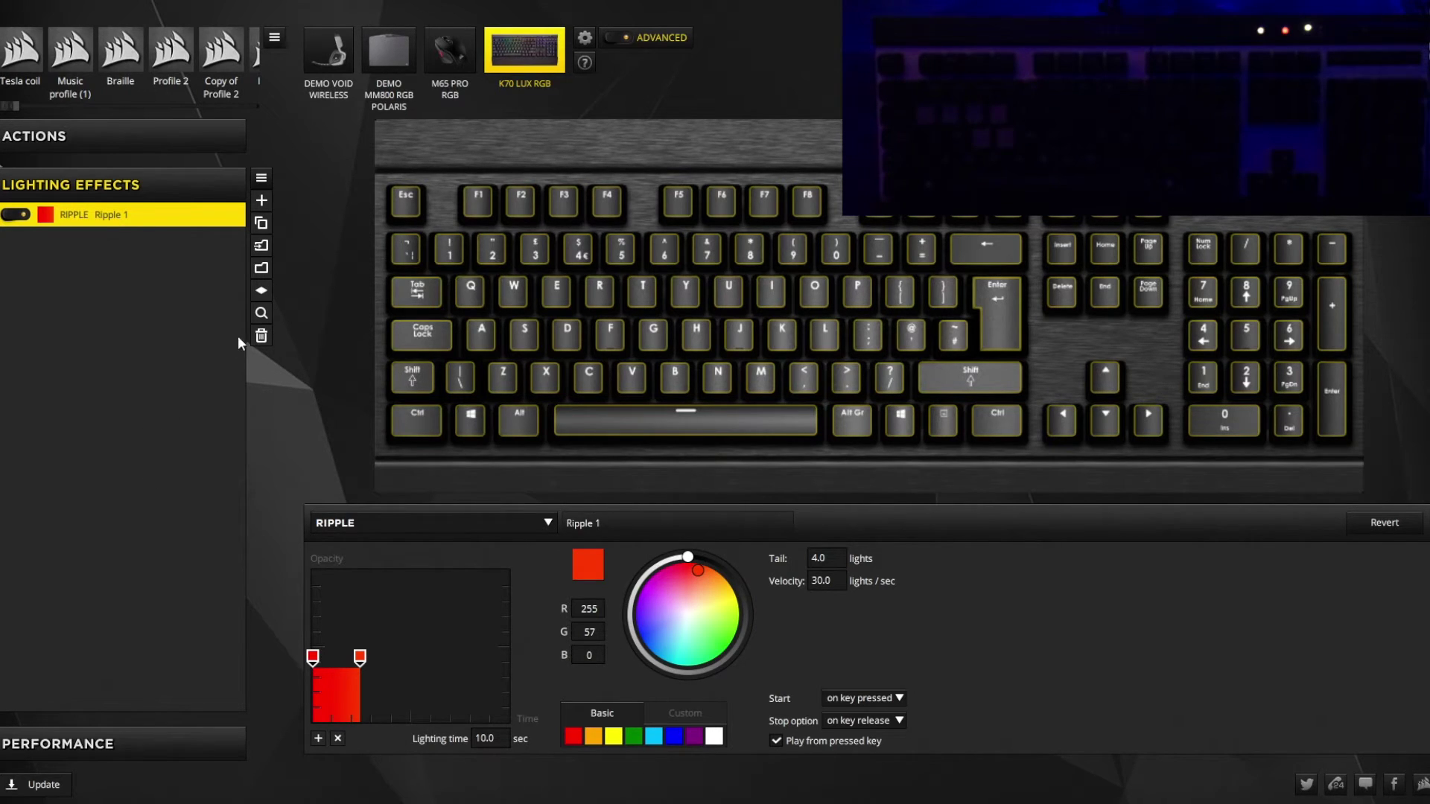
# Delete the red ripple and add a fresh lighting effect of type Wave.
pyautogui.click(260, 336)
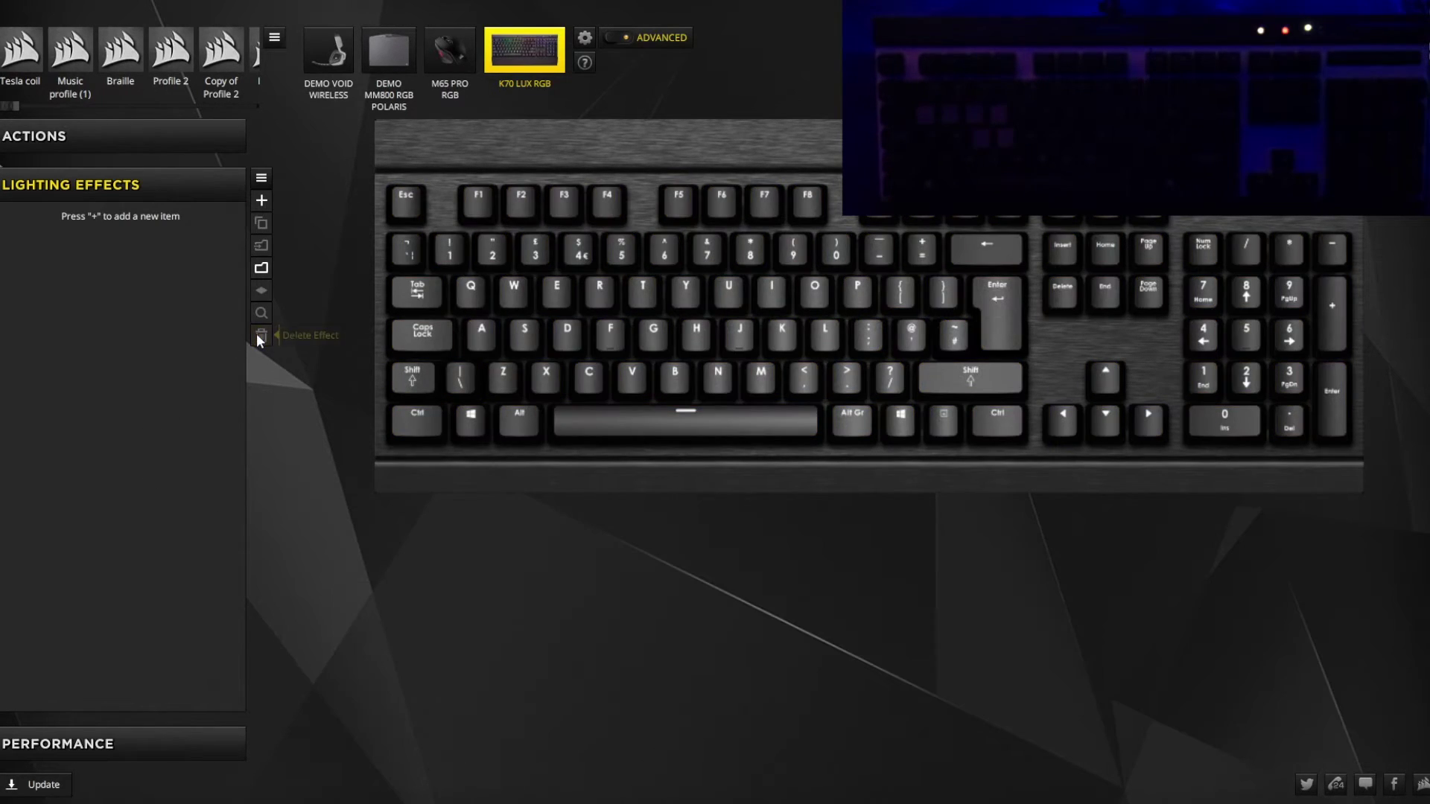
pyautogui.click(261, 201)
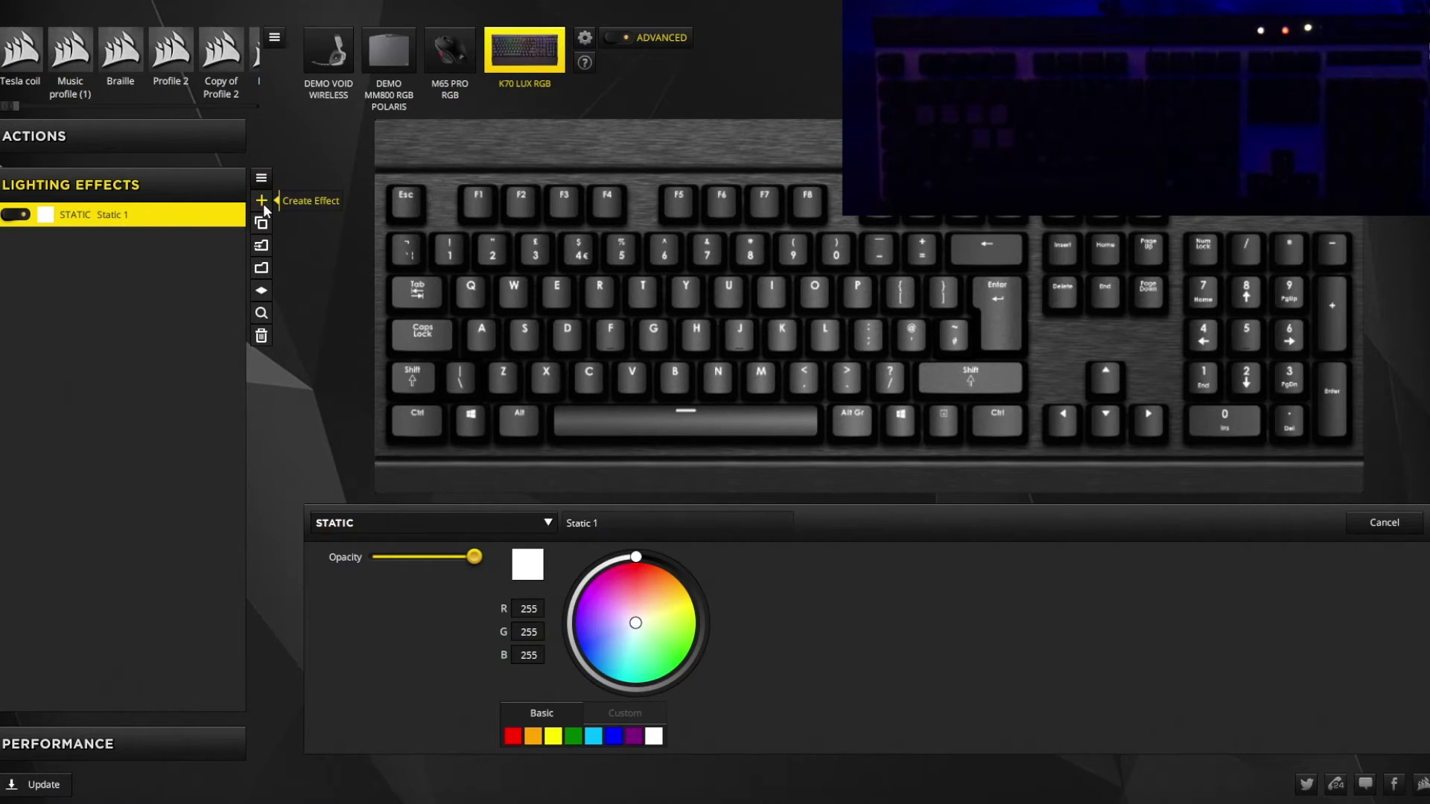
pyautogui.click(376, 530)
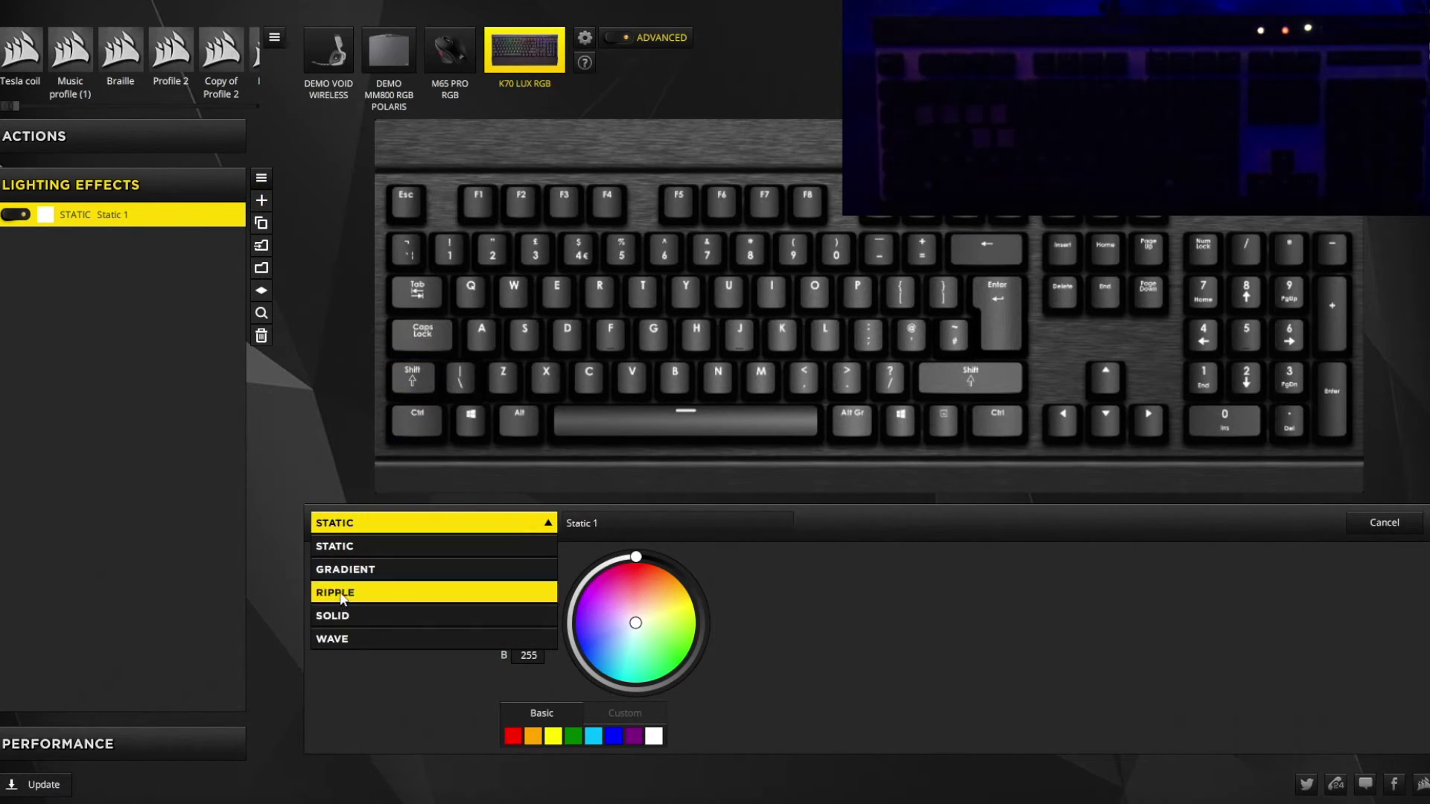
pyautogui.click(347, 639)
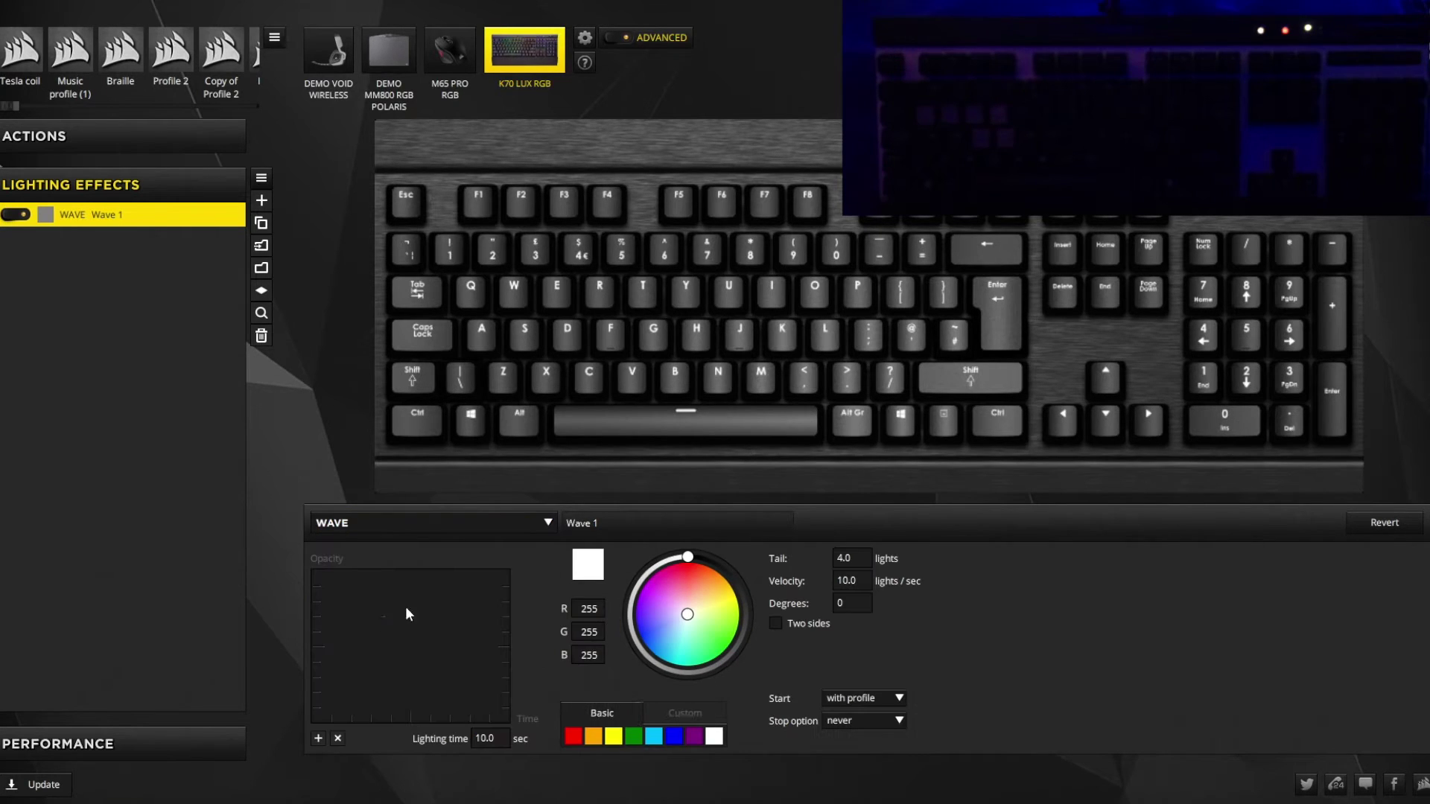
# Enable Two sides for the wave and assign it to the diagonal of keys M, J, U, 7 and F5.
pyautogui.click(780, 625)
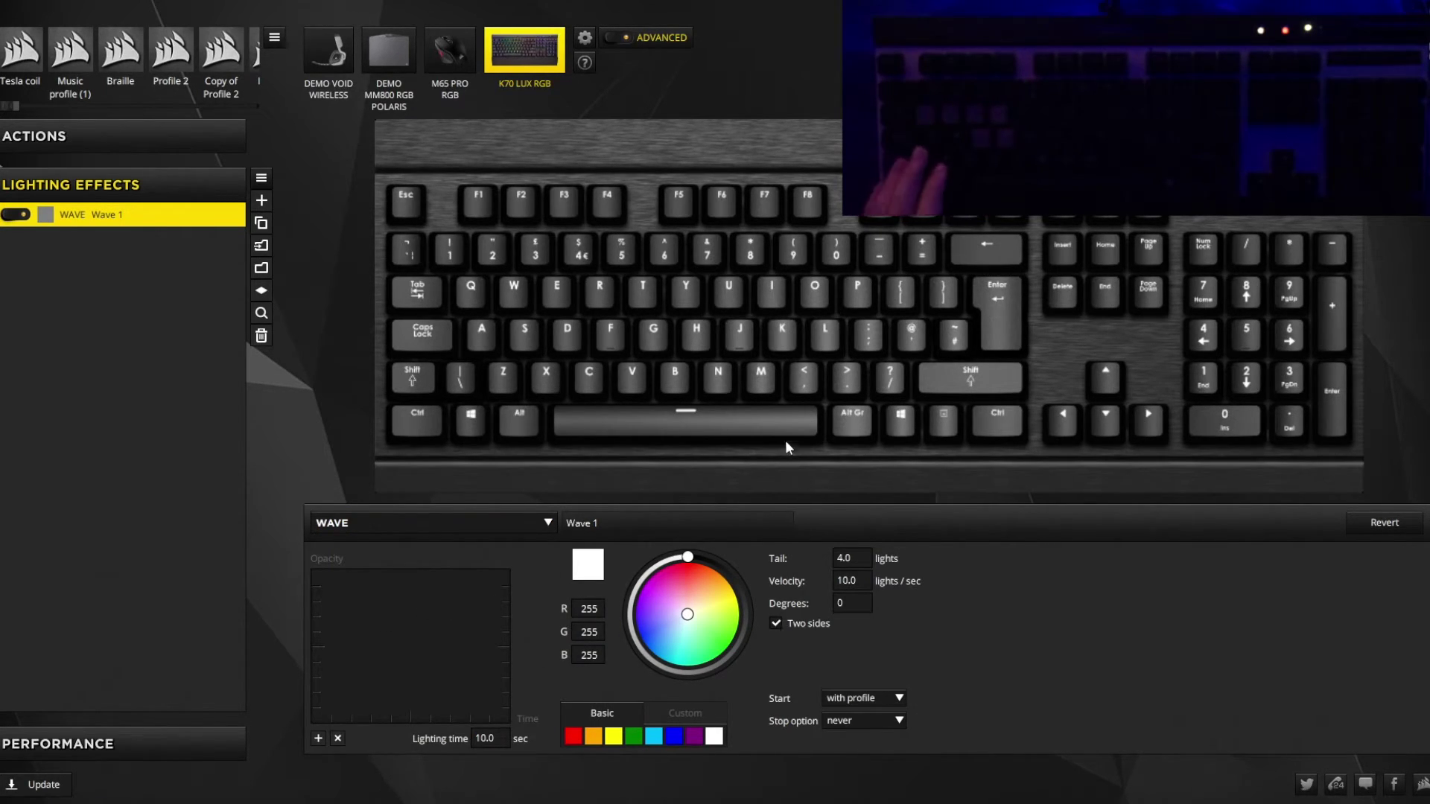
pyautogui.moveTo(776, 400); pyautogui.dragTo(718, 279)
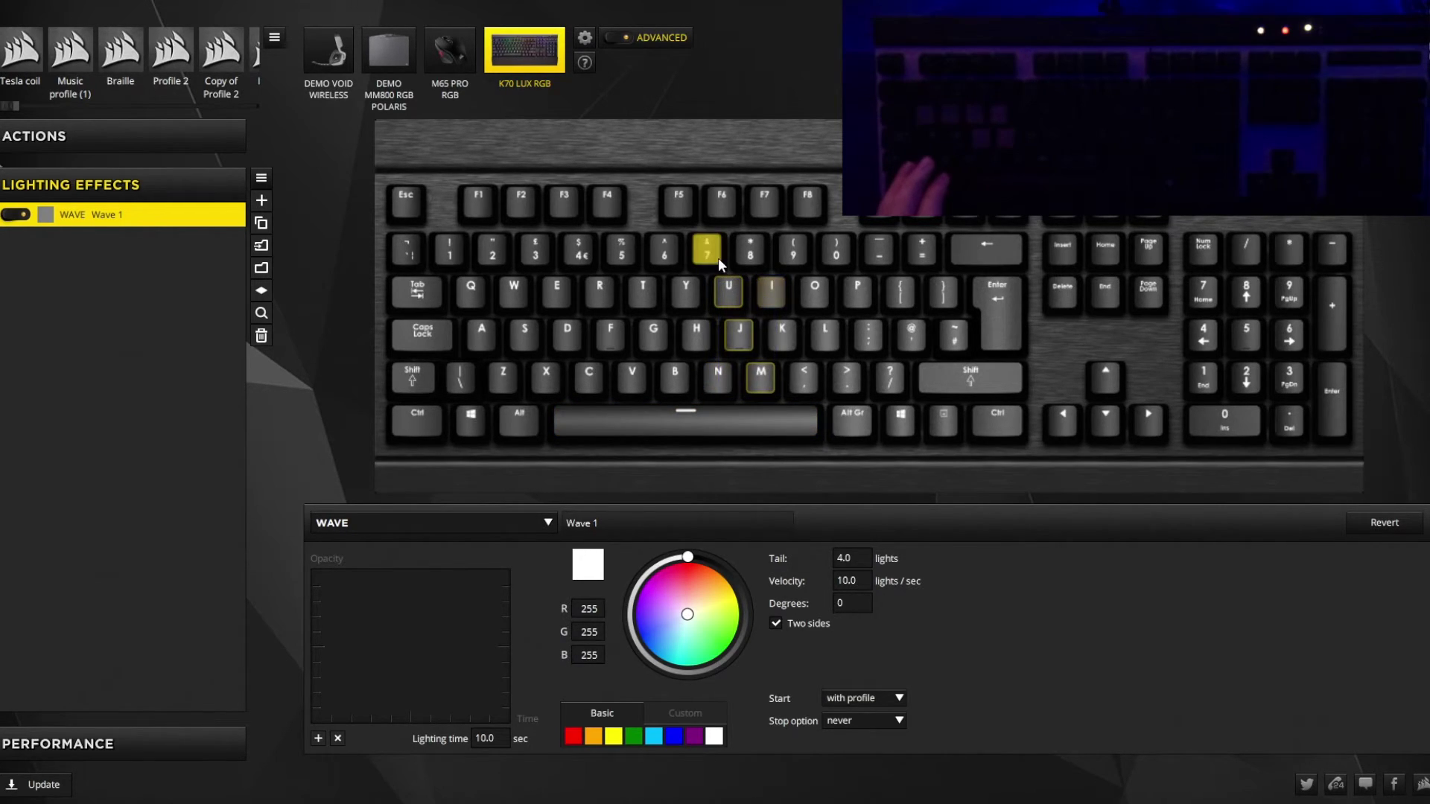
# Insert a lighting object in the wave's opacity graph and set its direction to 90 degrees.
pyautogui.click(319, 735)
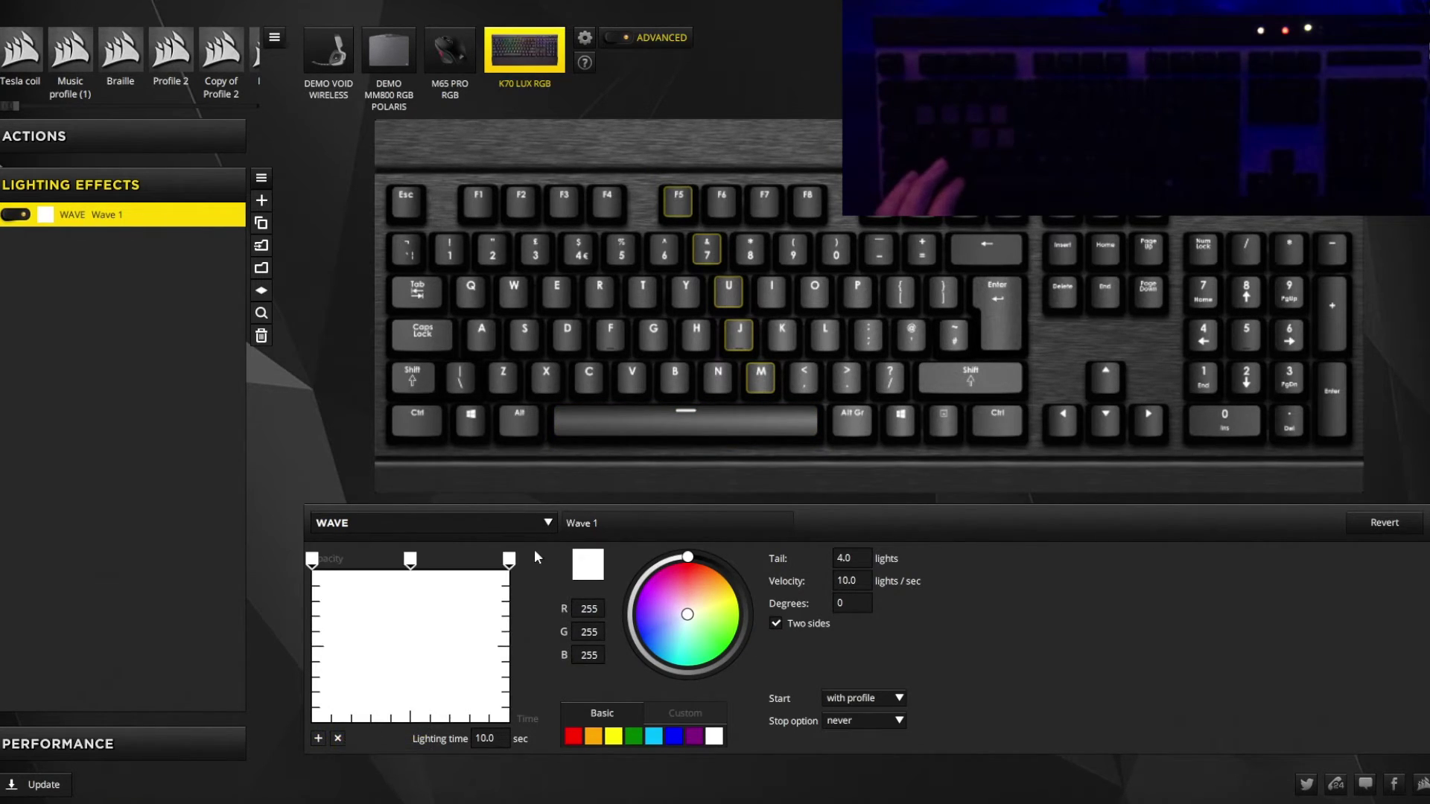
pyautogui.click(857, 610)
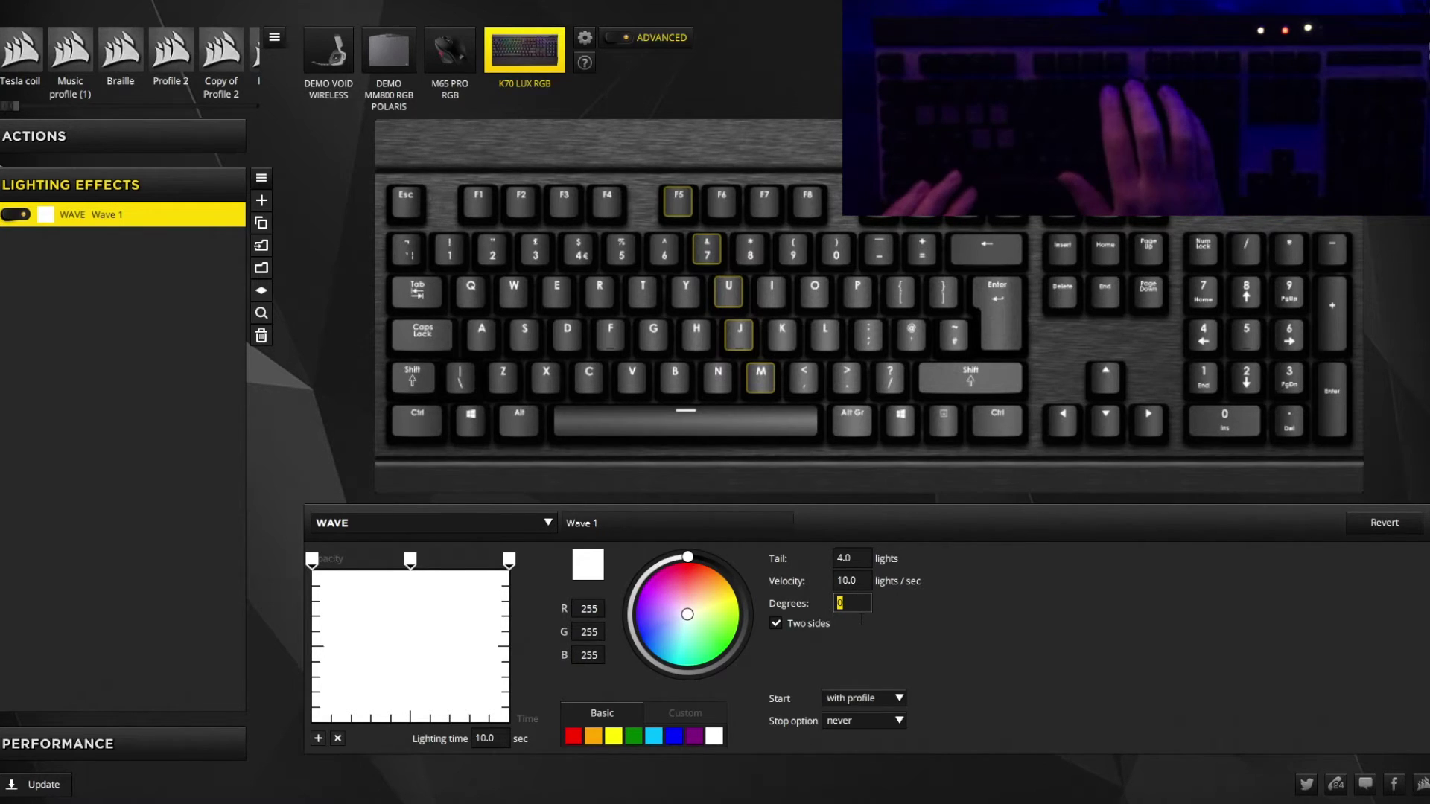
pyautogui.write('90')
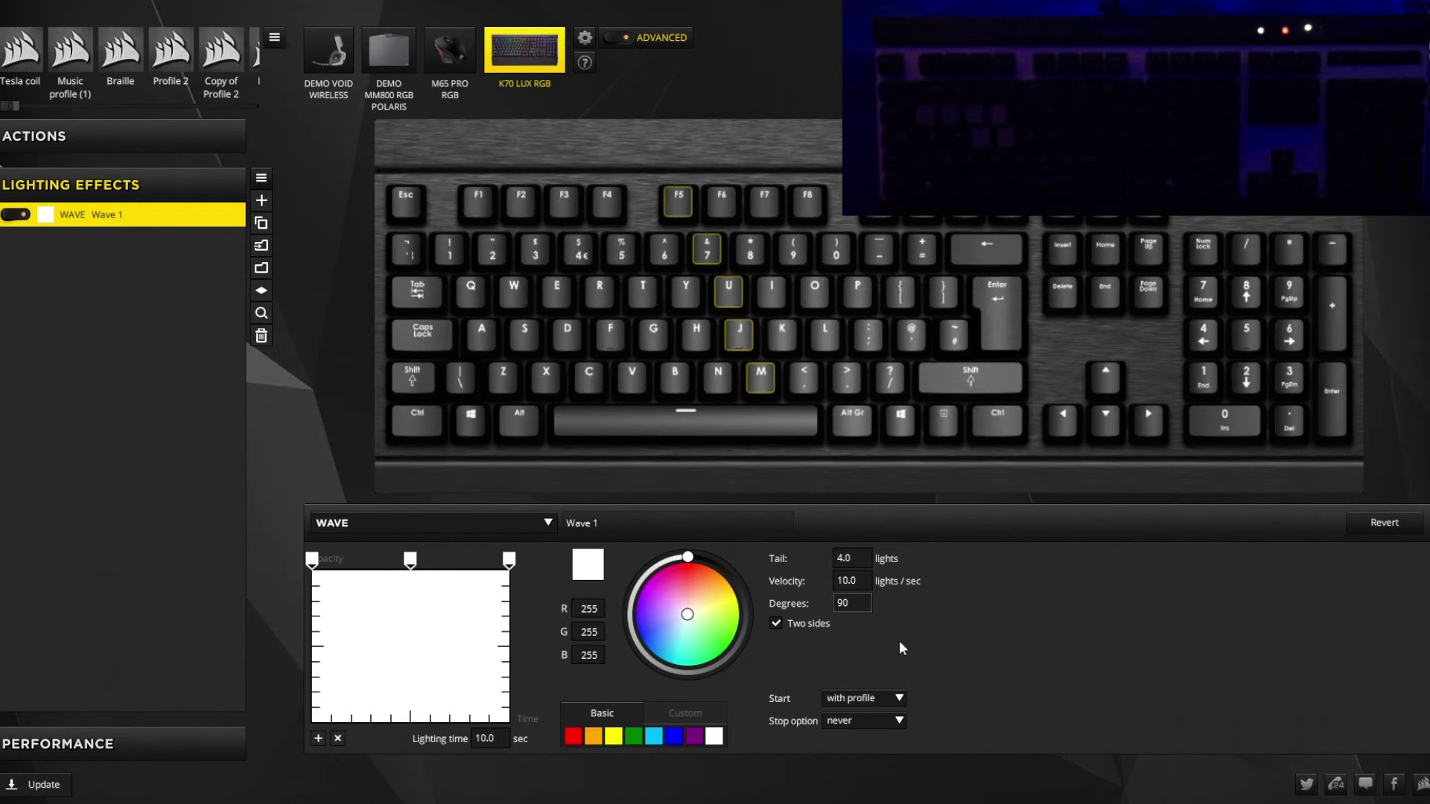
# Set the diagonal wave to start on key pressed, stop after 1 time, and play from the pressed key.
pyautogui.click(893, 698)
pyautogui.click(871, 730)
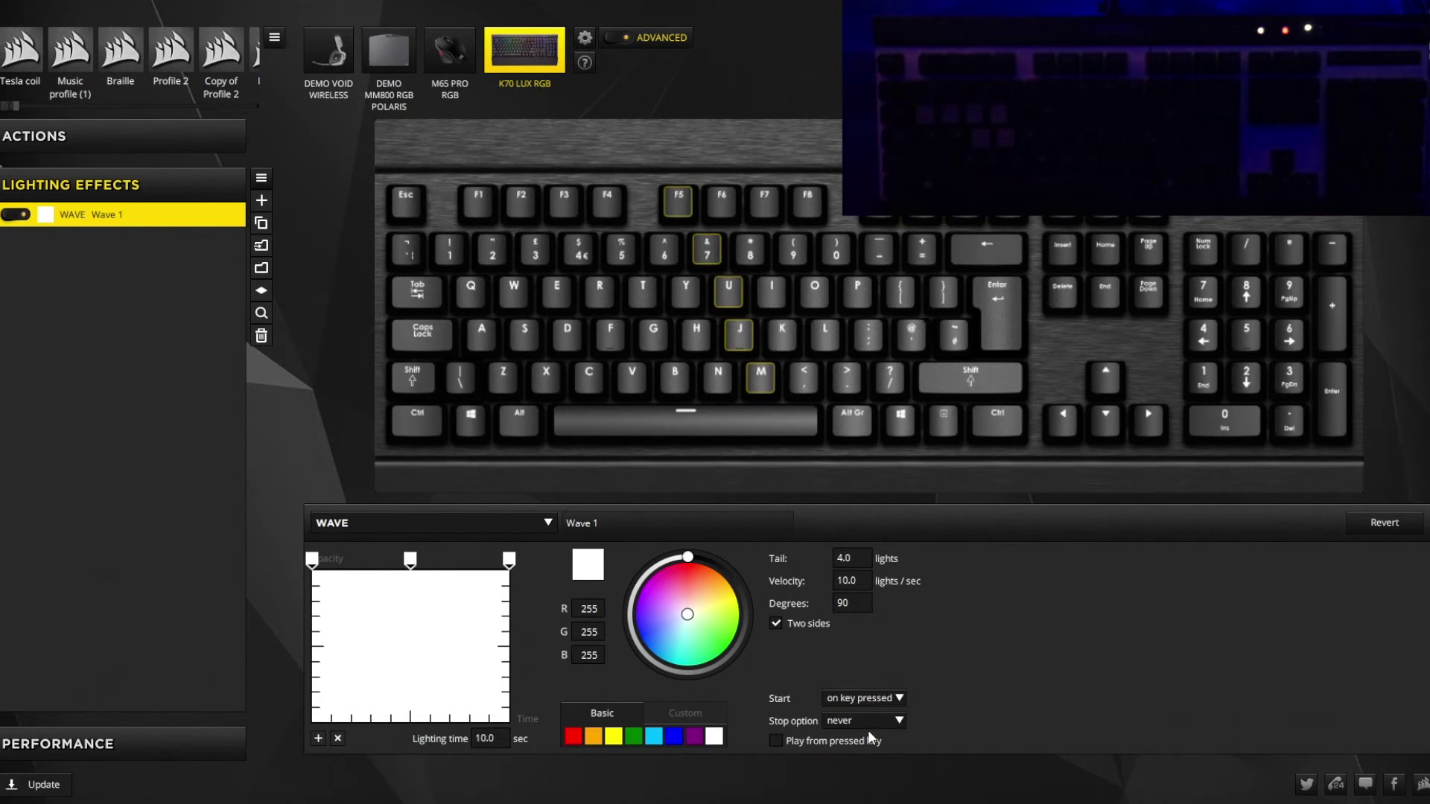
pyautogui.click(863, 722)
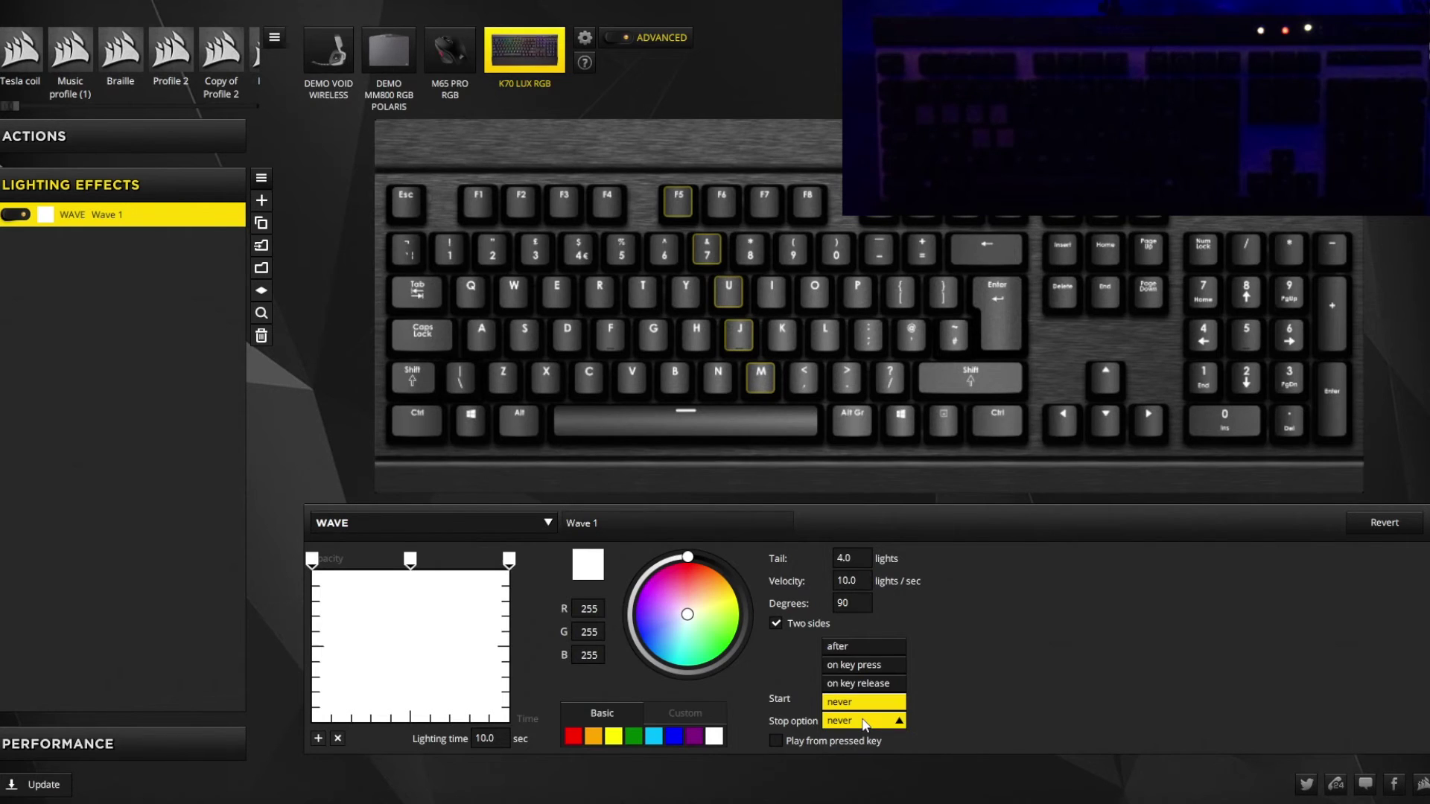
pyautogui.click(849, 645)
pyautogui.write('1')
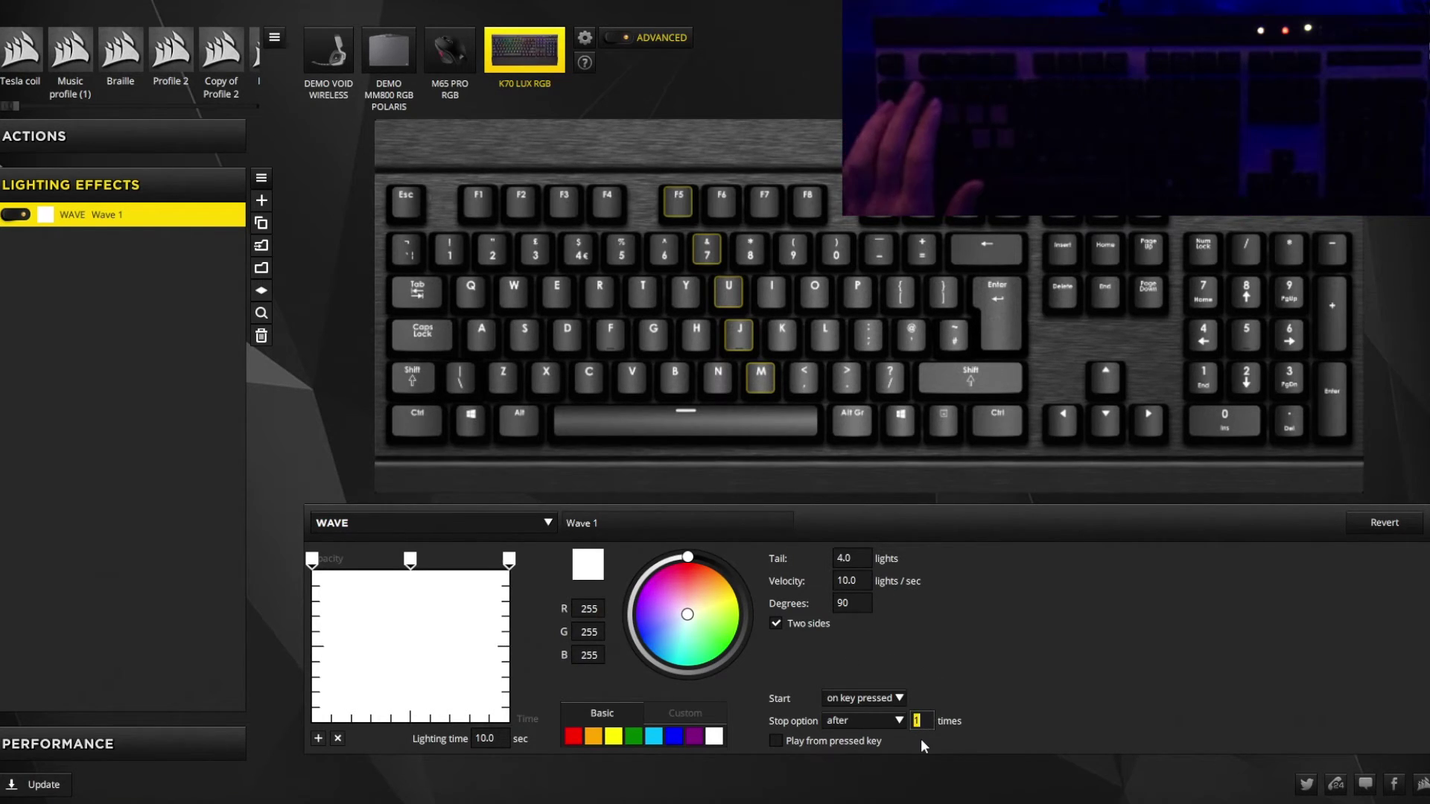
pyautogui.click(771, 741)
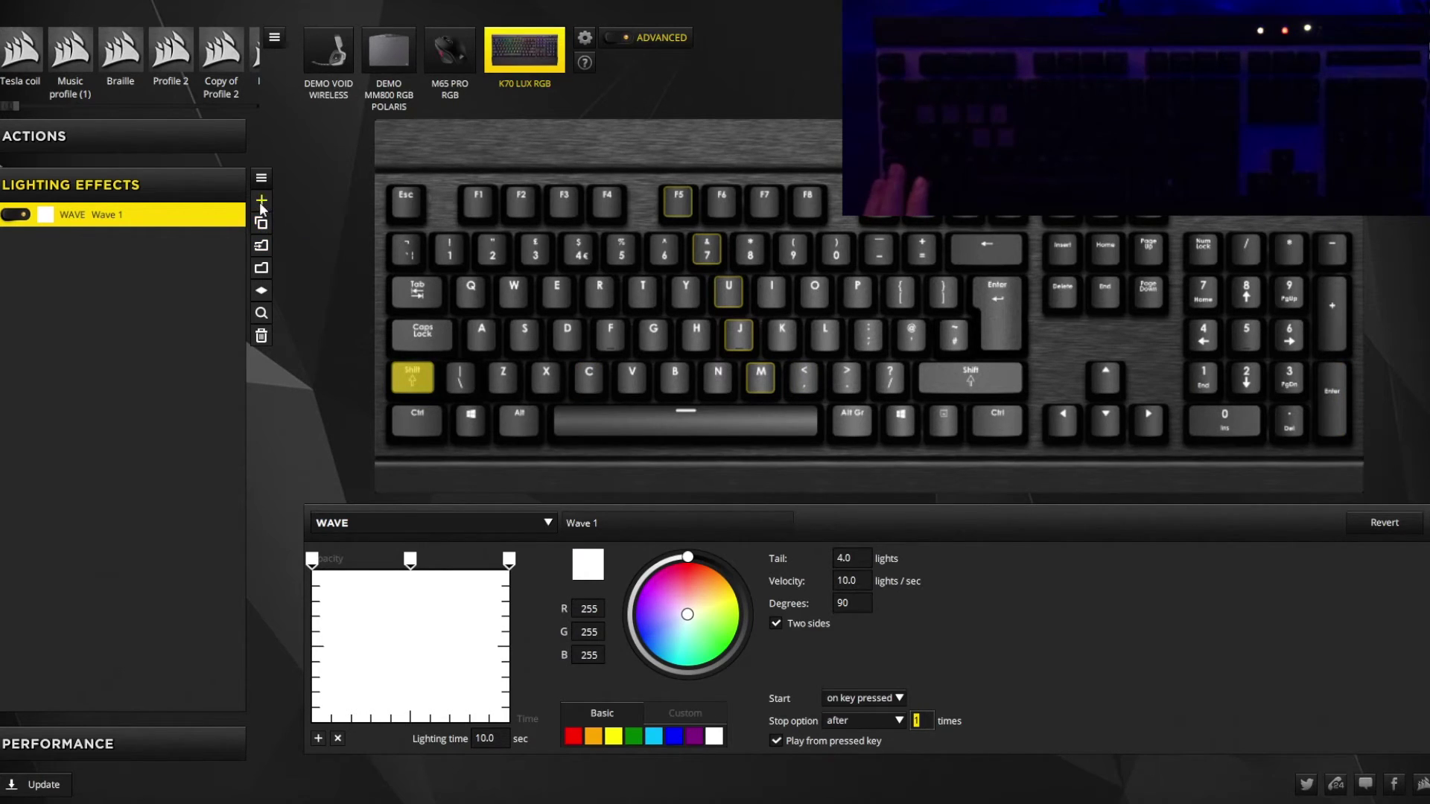
# Add a second lighting effect of type Wave and insert a lighting object in its opacity graph.
pyautogui.click(260, 202)
pyautogui.click(462, 526)
pyautogui.click(398, 639)
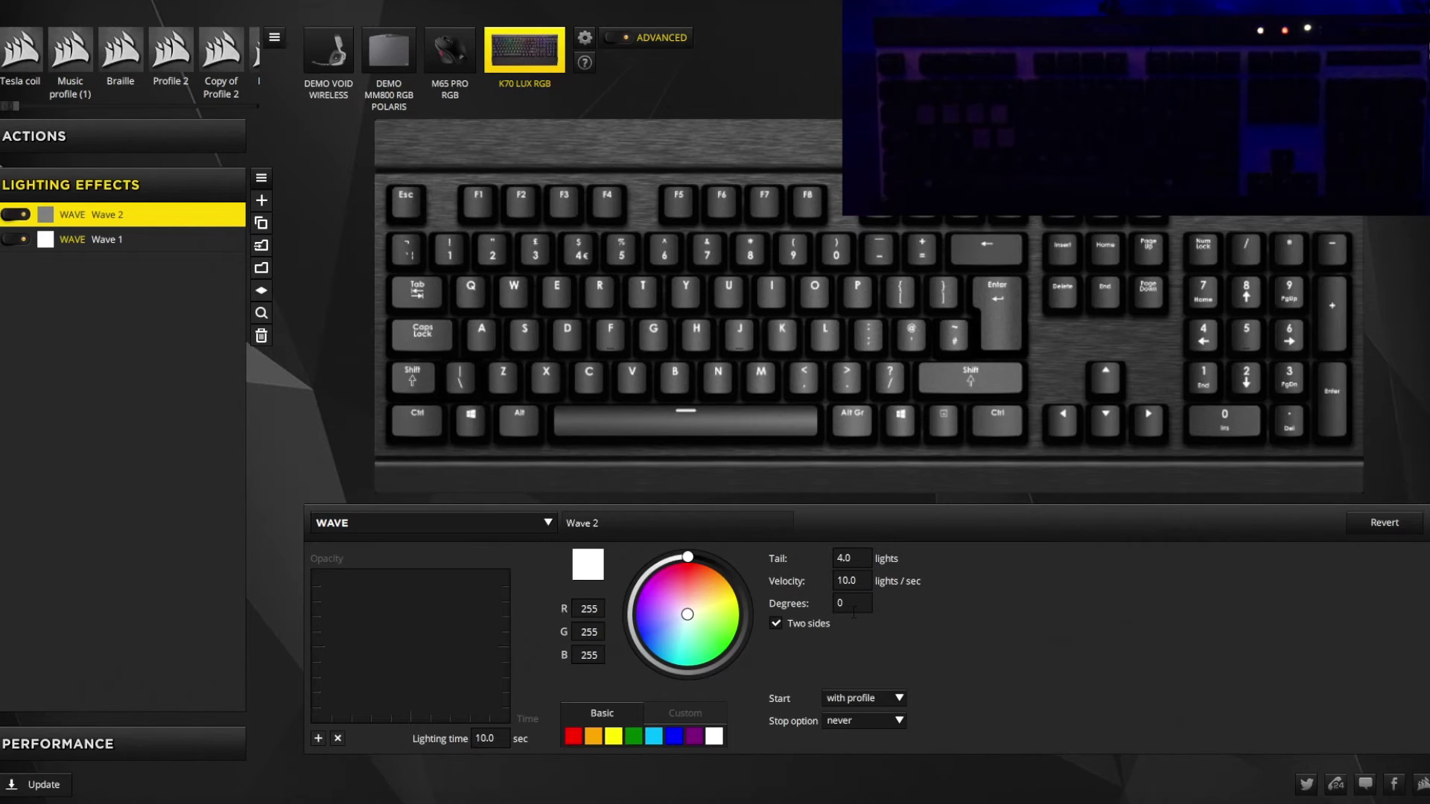
pyautogui.click(318, 739)
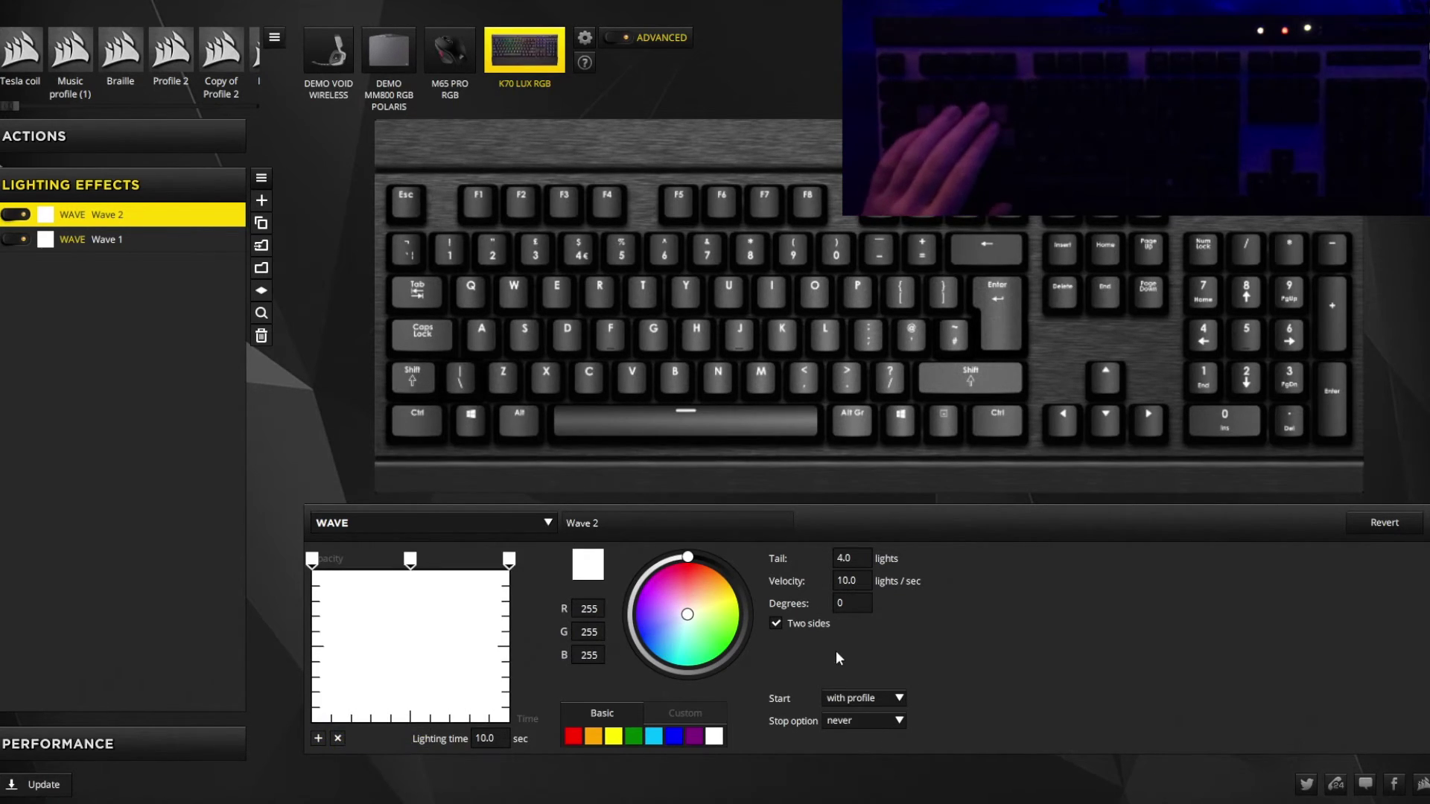
# Set Wave 2 to start on key pressed, stop after 1 time, and play from the pressed key.
pyautogui.click(849, 704)
pyautogui.click(861, 733)
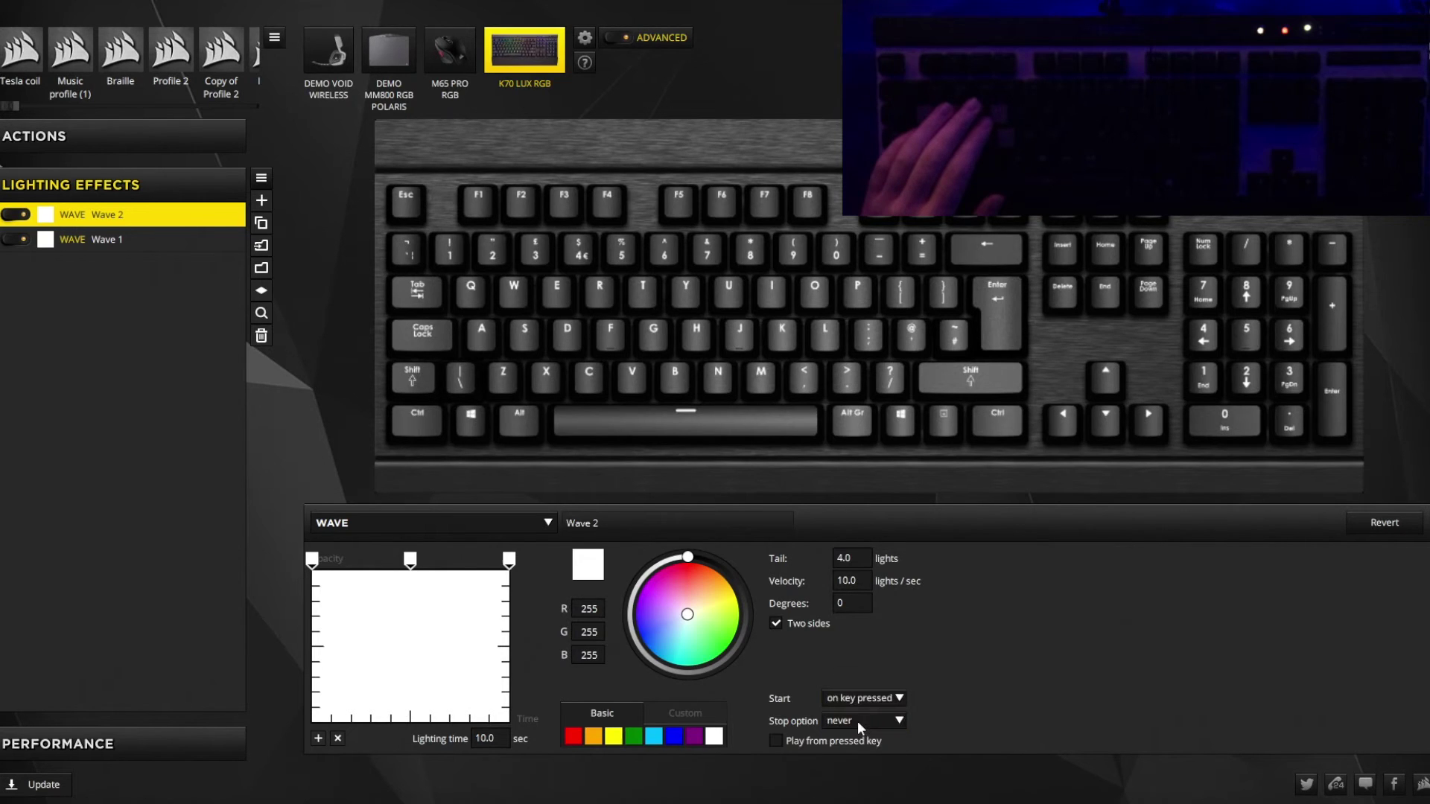
pyautogui.click(857, 721)
pyautogui.click(849, 645)
pyautogui.moveTo(928, 721); pyautogui.dragTo(901, 721)
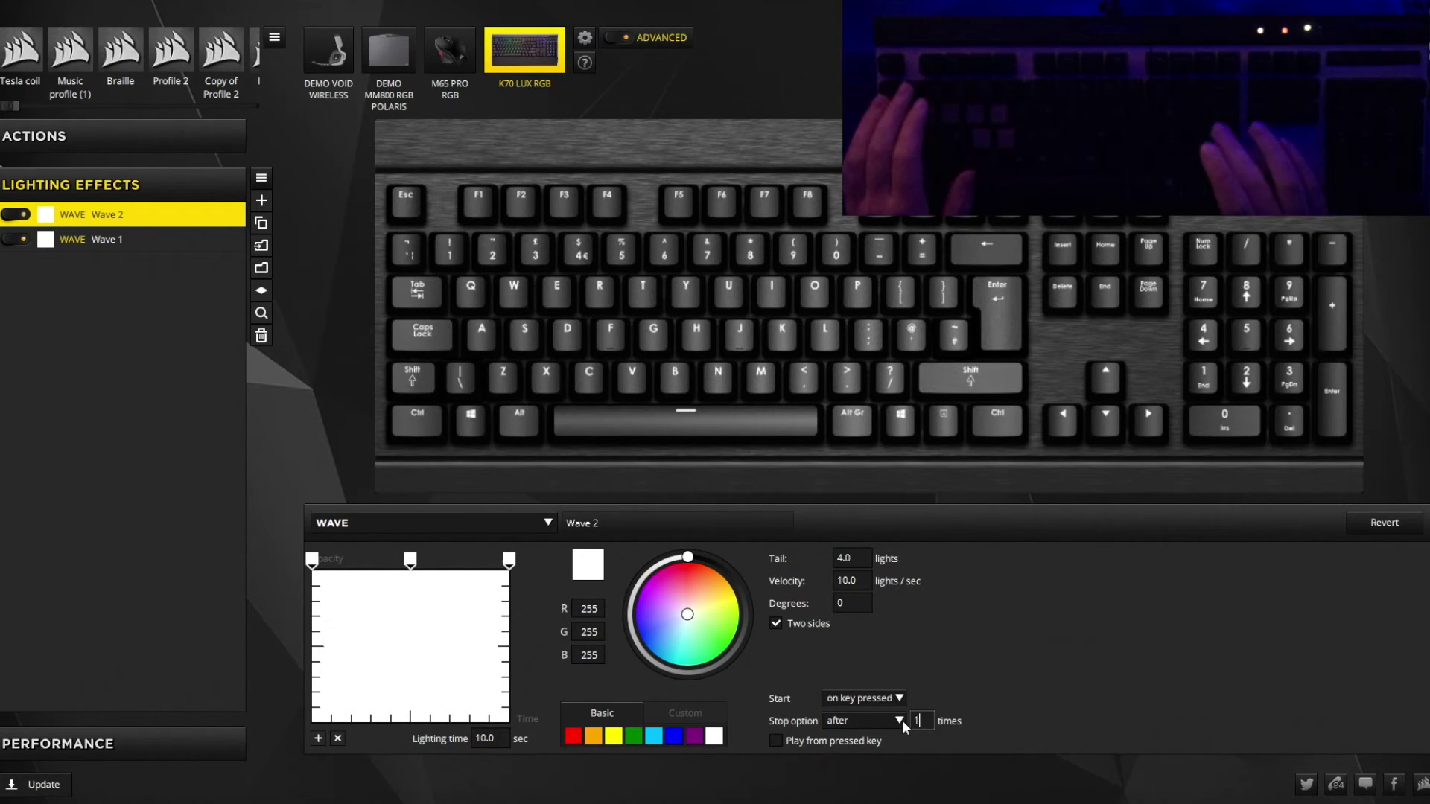
pyautogui.write('1')
pyautogui.click(782, 738)
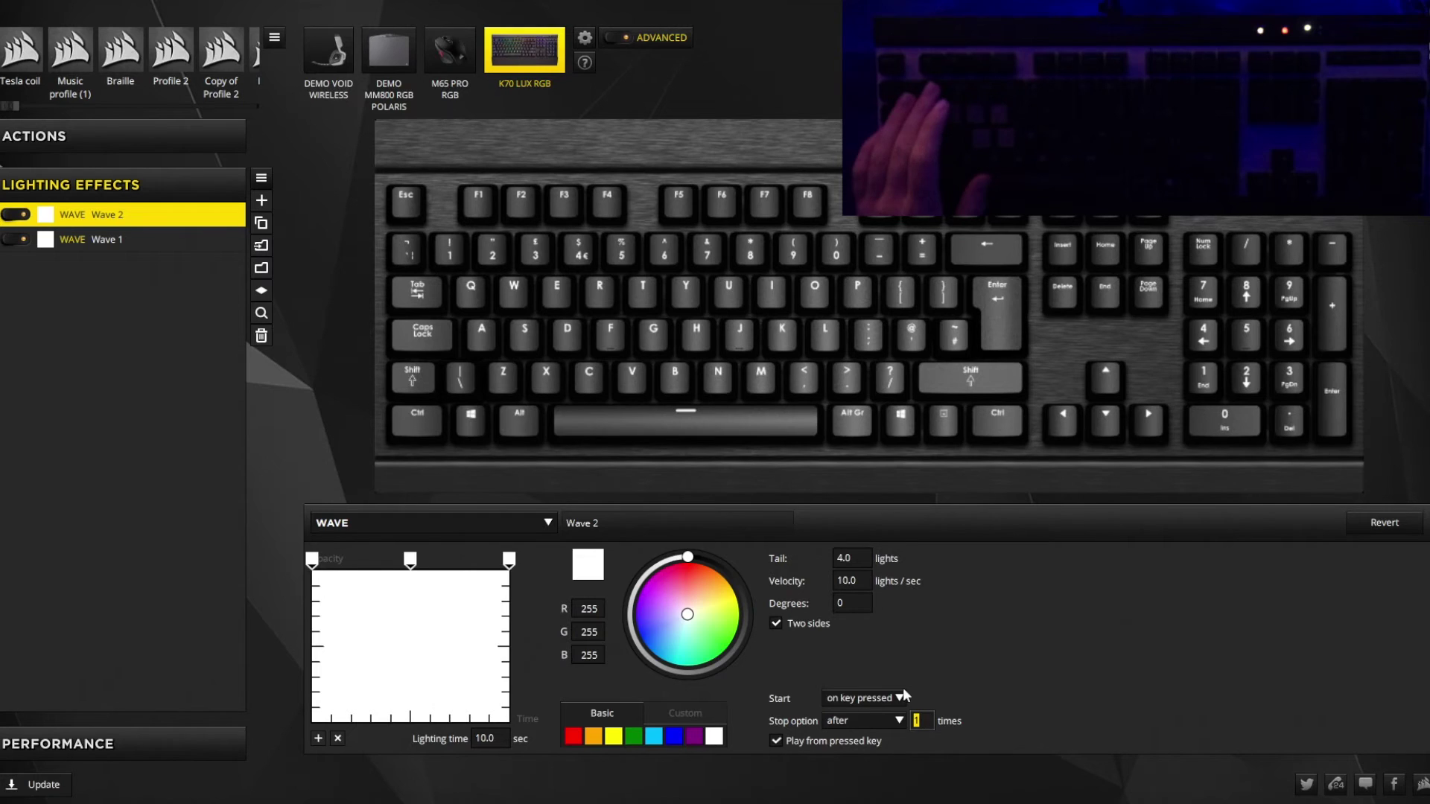
# Assign Wave 2 to the Caps Lock row and numpad 4, 5 and 6, and test it with F, K, H and J.
pyautogui.moveTo(1352, 457); pyautogui.dragTo(375, 153)
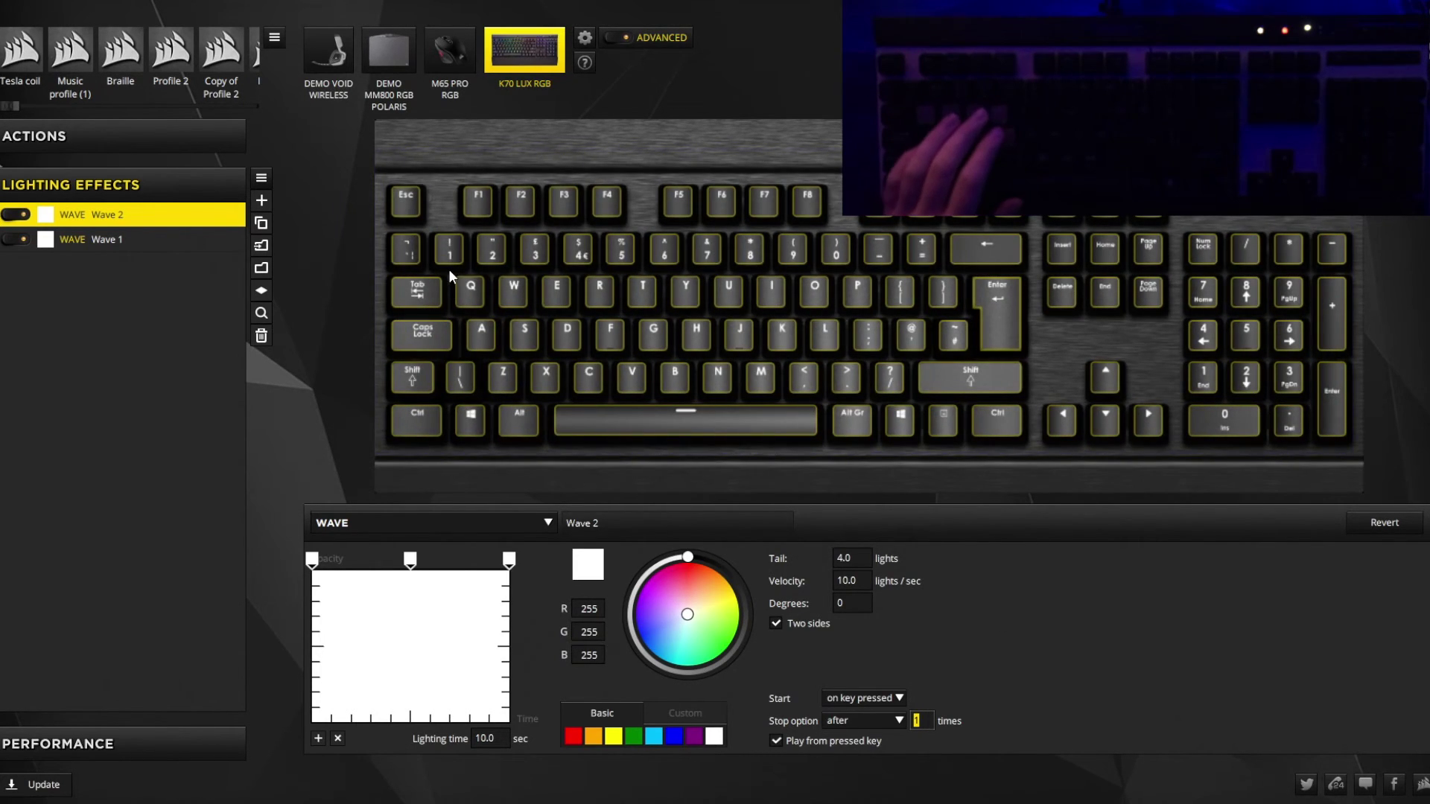
pyautogui.moveTo(1349, 354); pyautogui.dragTo(375, 322)
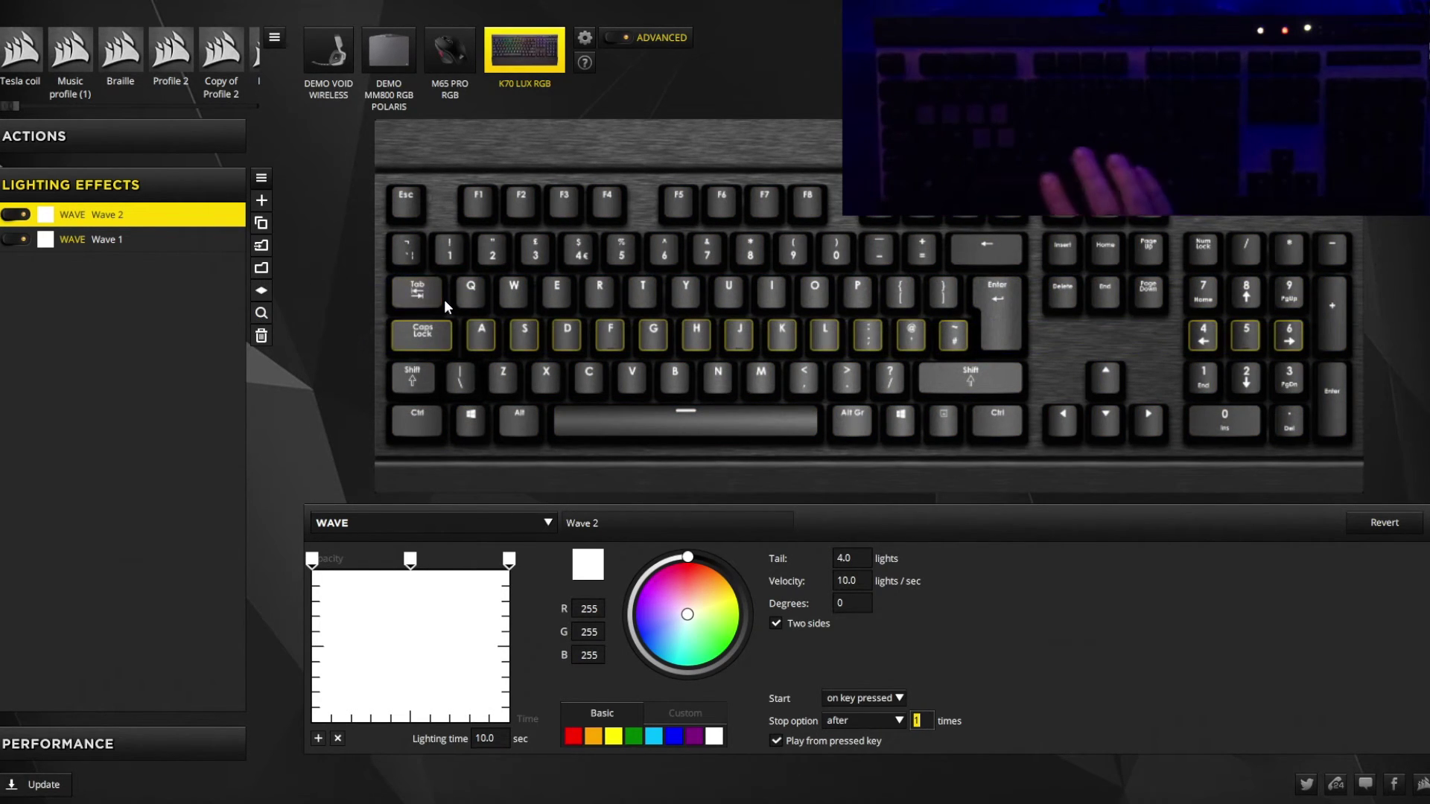
pyautogui.press('f')
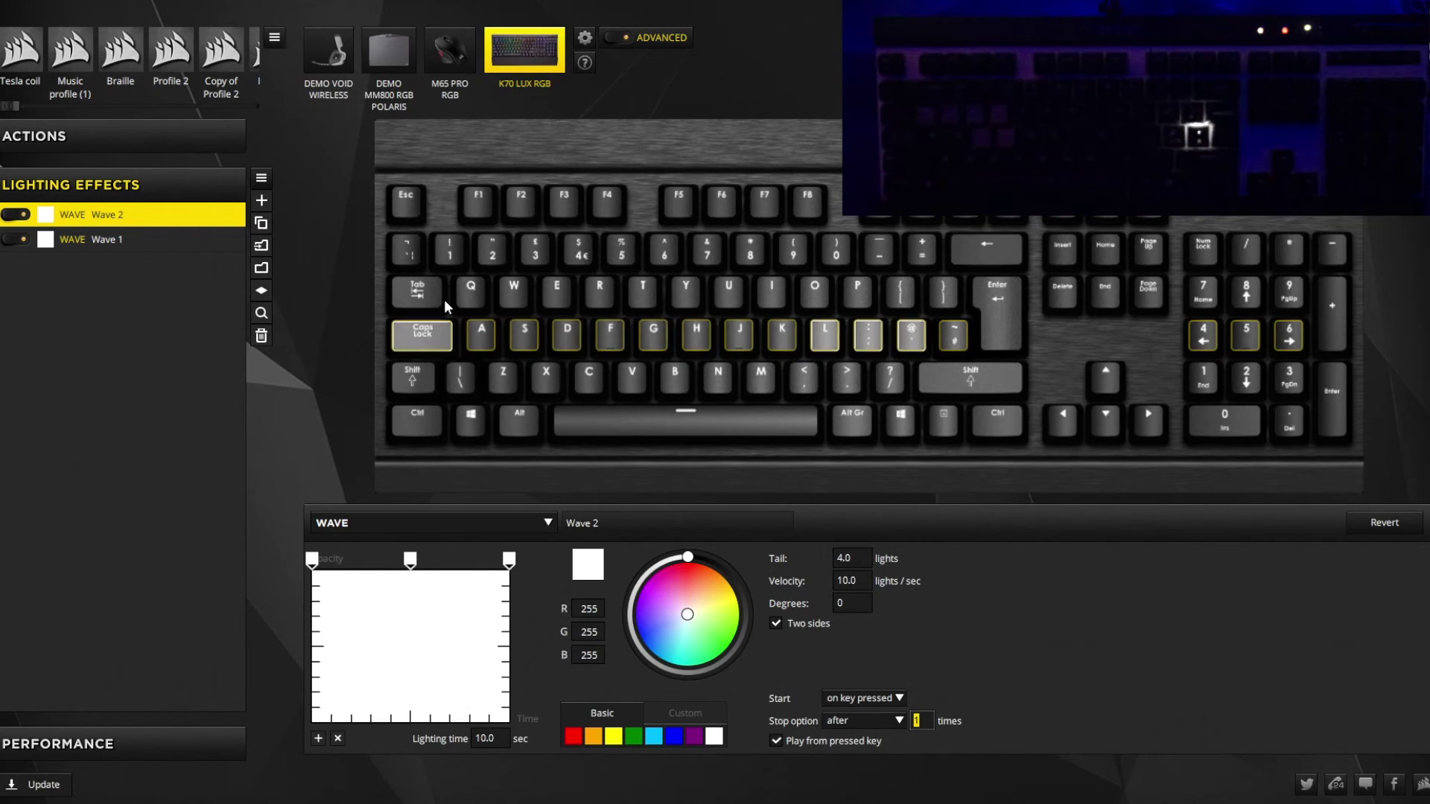
pyautogui.press('k')
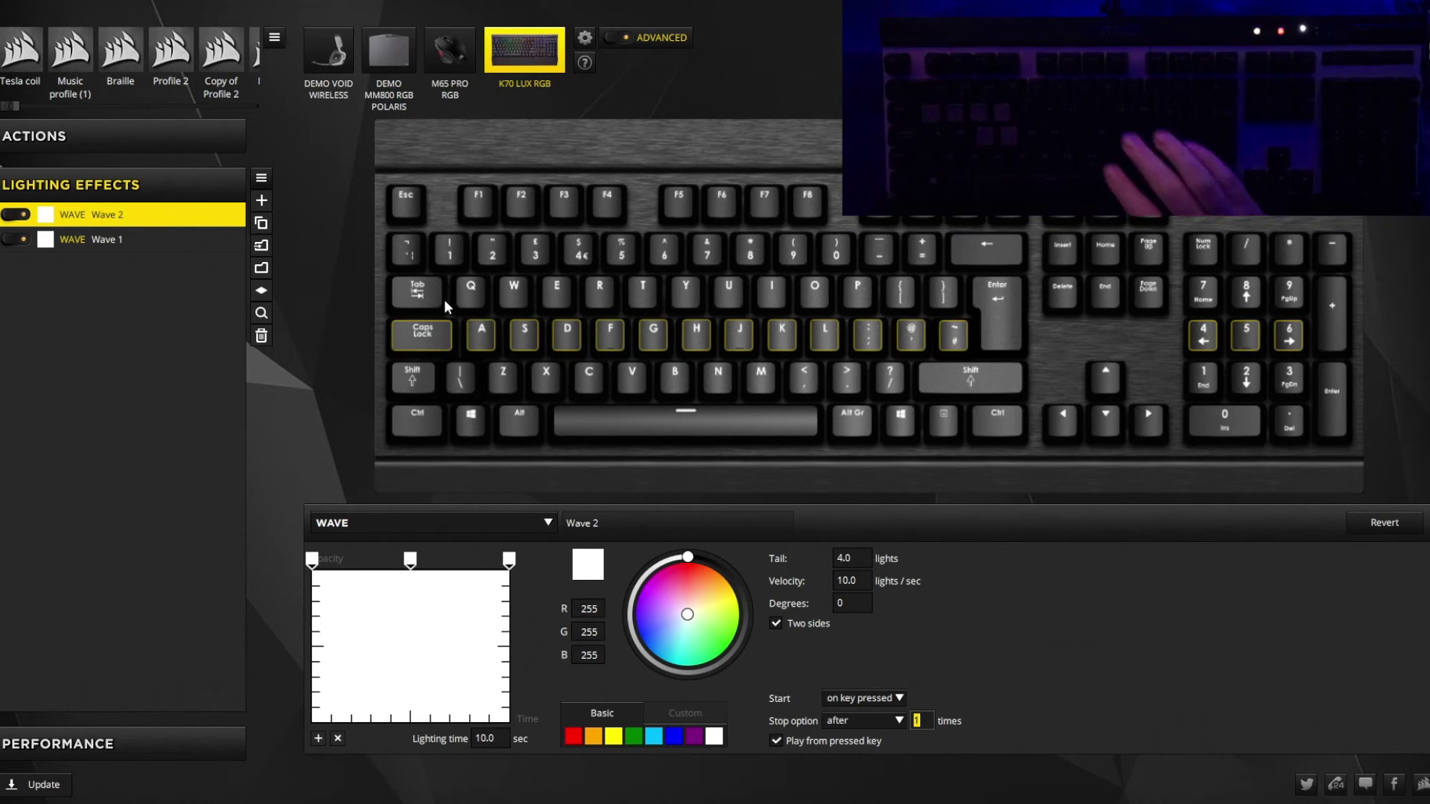
pyautogui.press('h')
pyautogui.press('j')
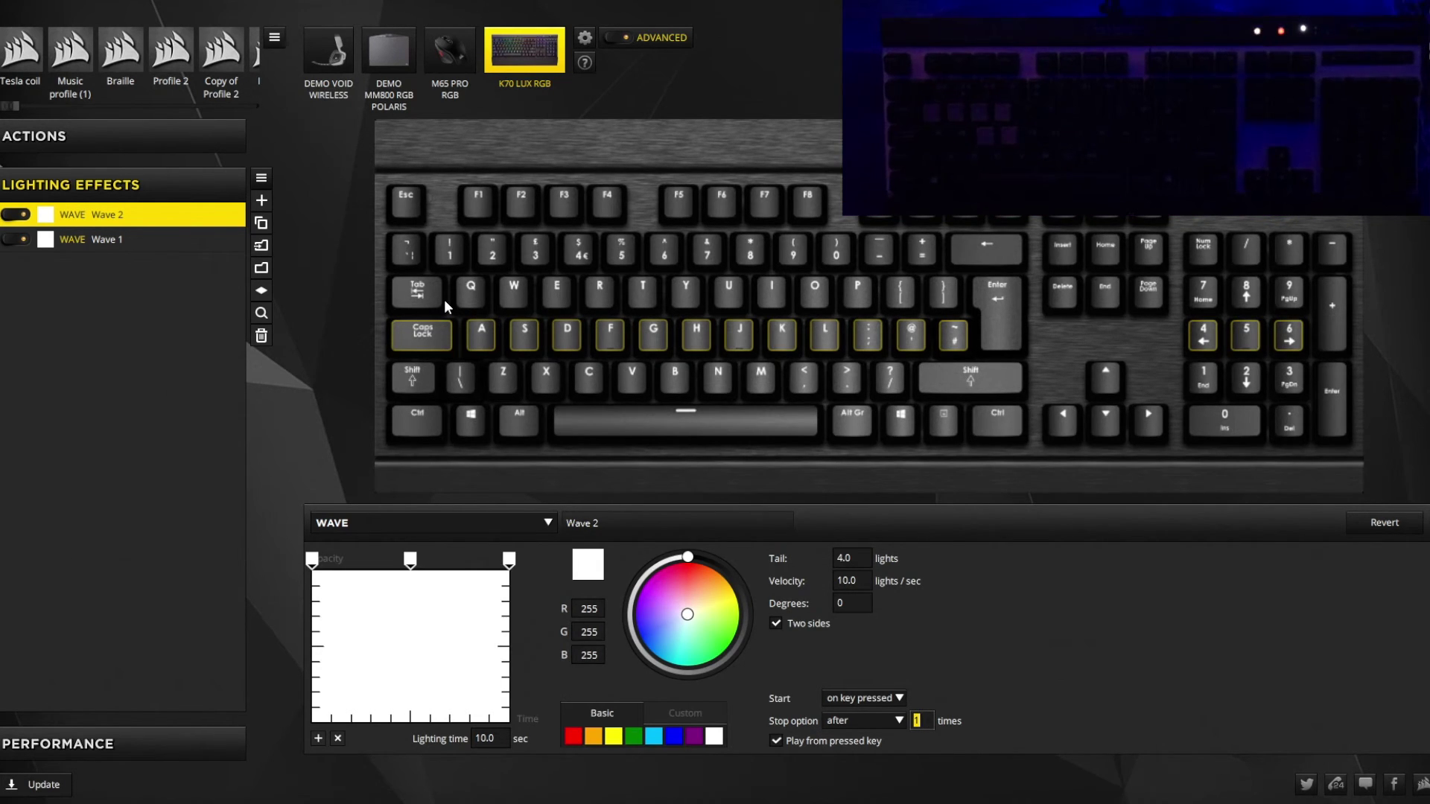
pyautogui.press('j')
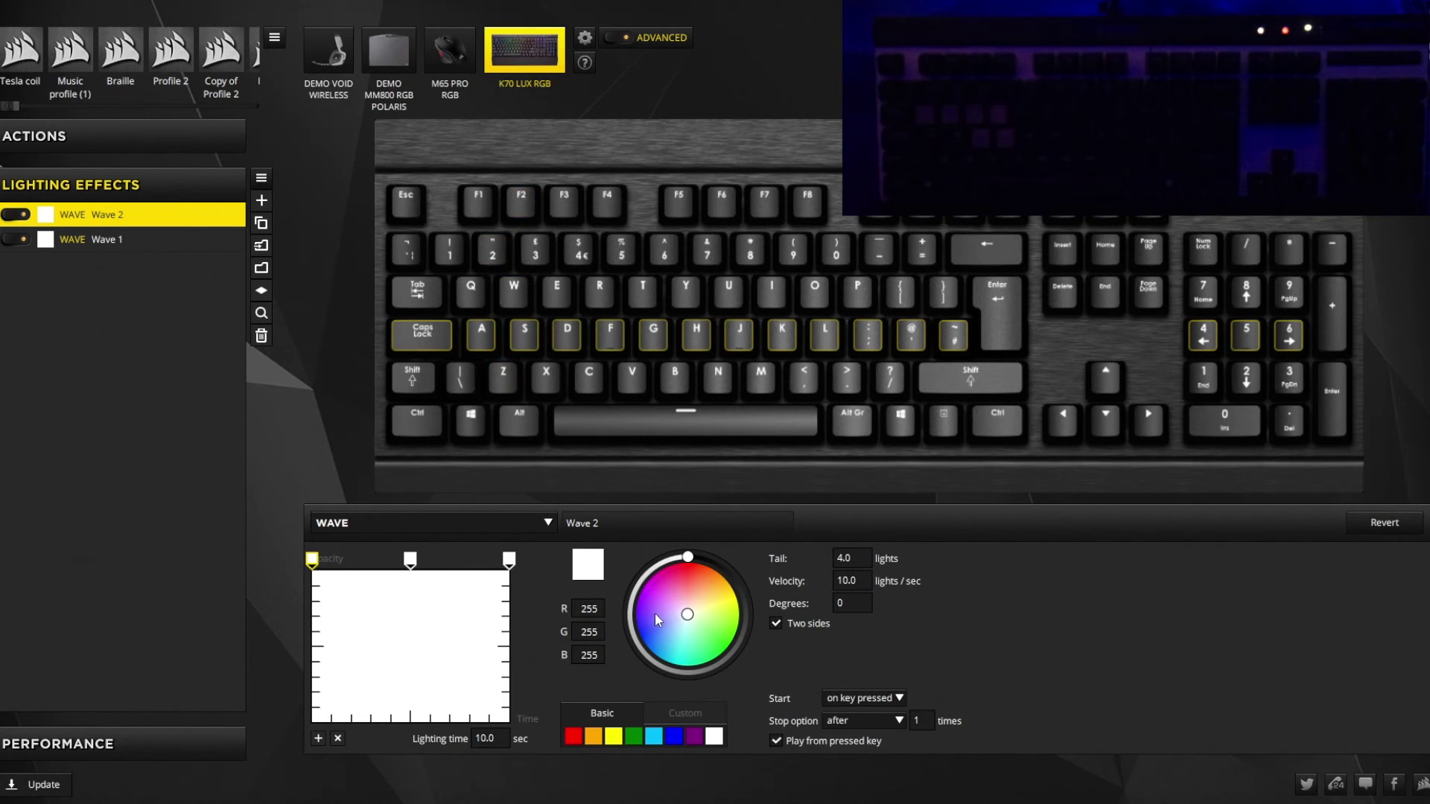
# Colour Wave 2's three gradient points red, green and blue in order, and test the wave with H.
pyautogui.click(687, 569)
pyautogui.click(408, 560)
pyautogui.click(717, 648)
pyautogui.click(509, 560)
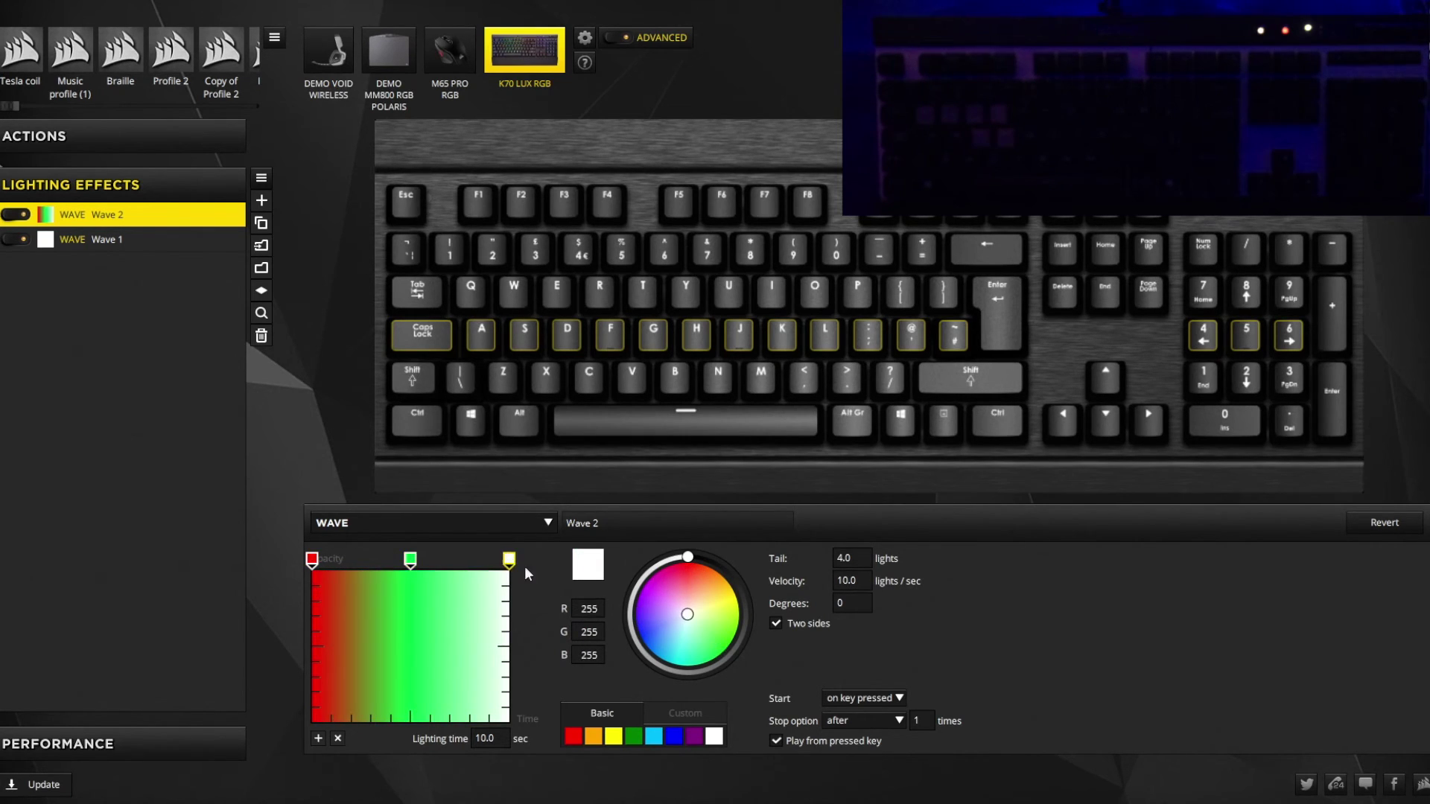
pyautogui.moveTo(665, 645); pyautogui.dragTo(637, 647)
pyautogui.press('h')
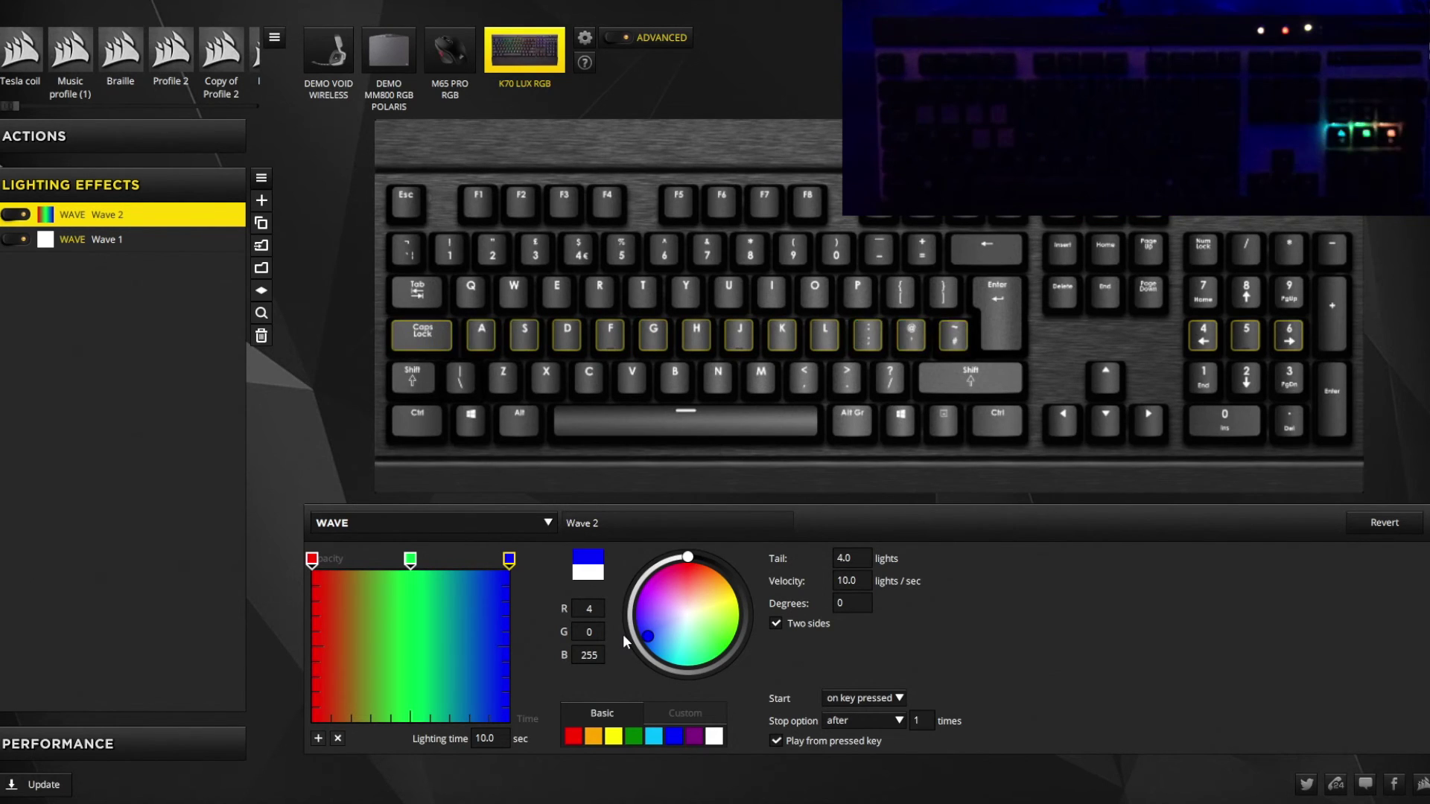
pyautogui.press('h')
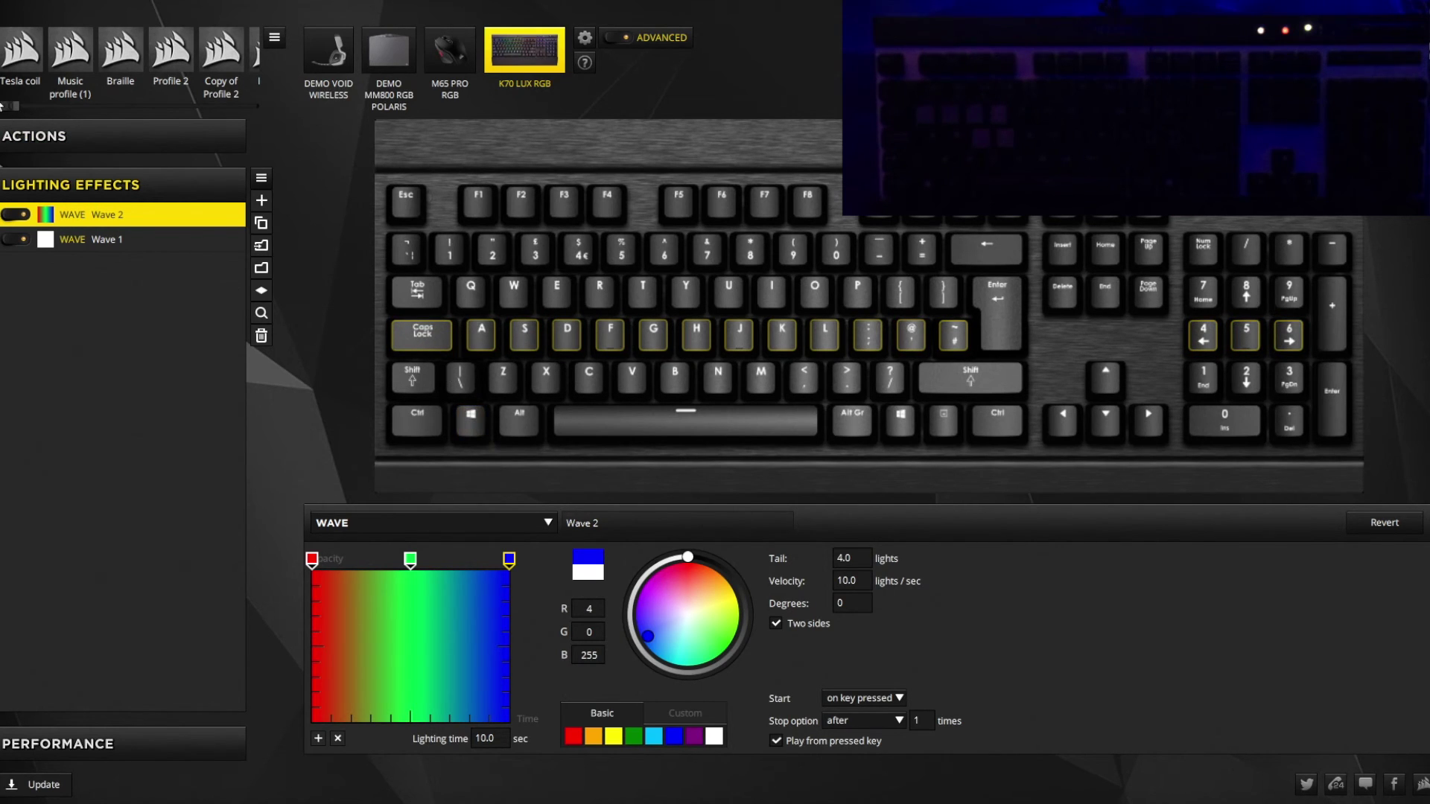
# Switch to the Rainbow Cross profile.
pyautogui.moveTo(13, 100); pyautogui.dragTo(119, 108)
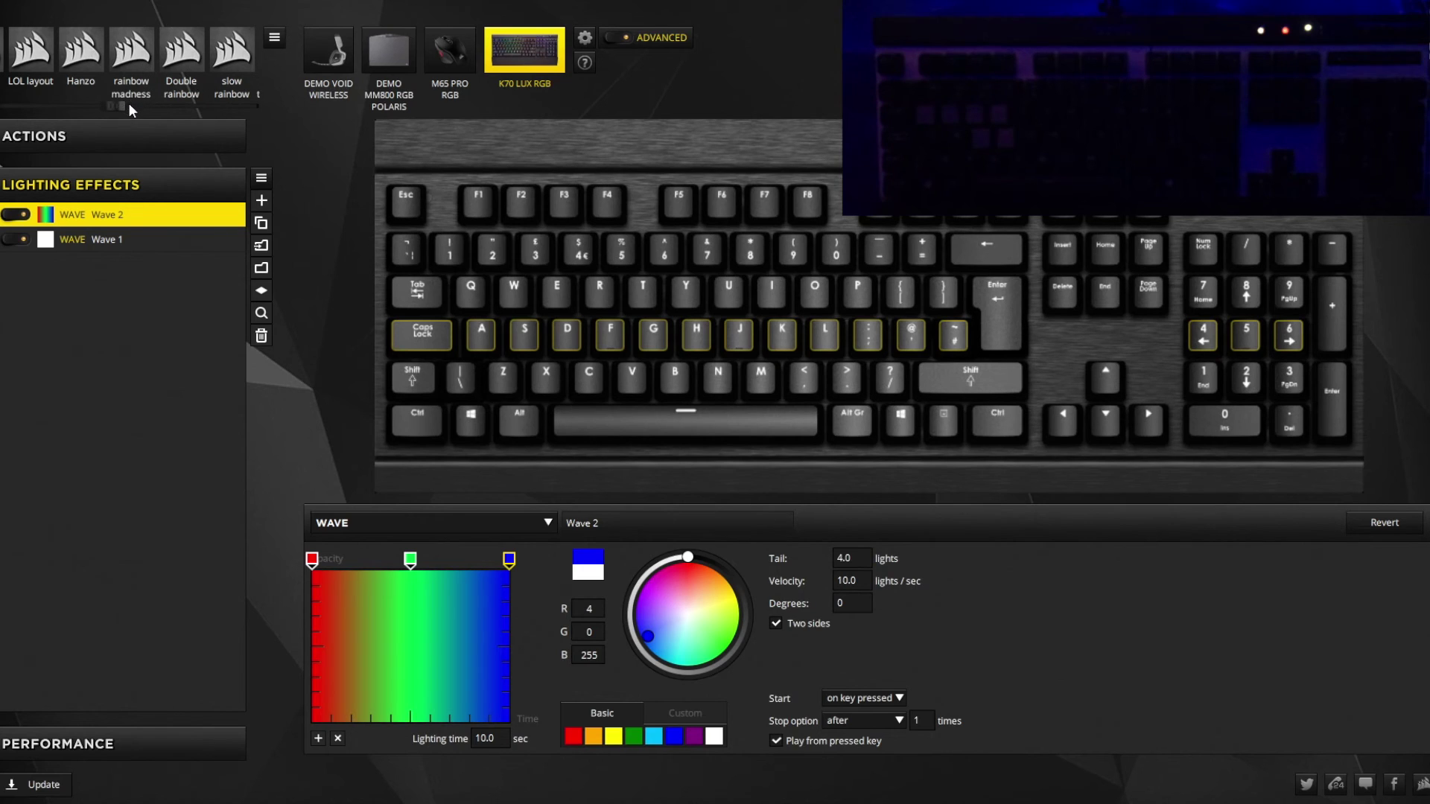
pyautogui.moveTo(112, 105); pyautogui.dragTo(216, 127)
pyautogui.click(198, 51)
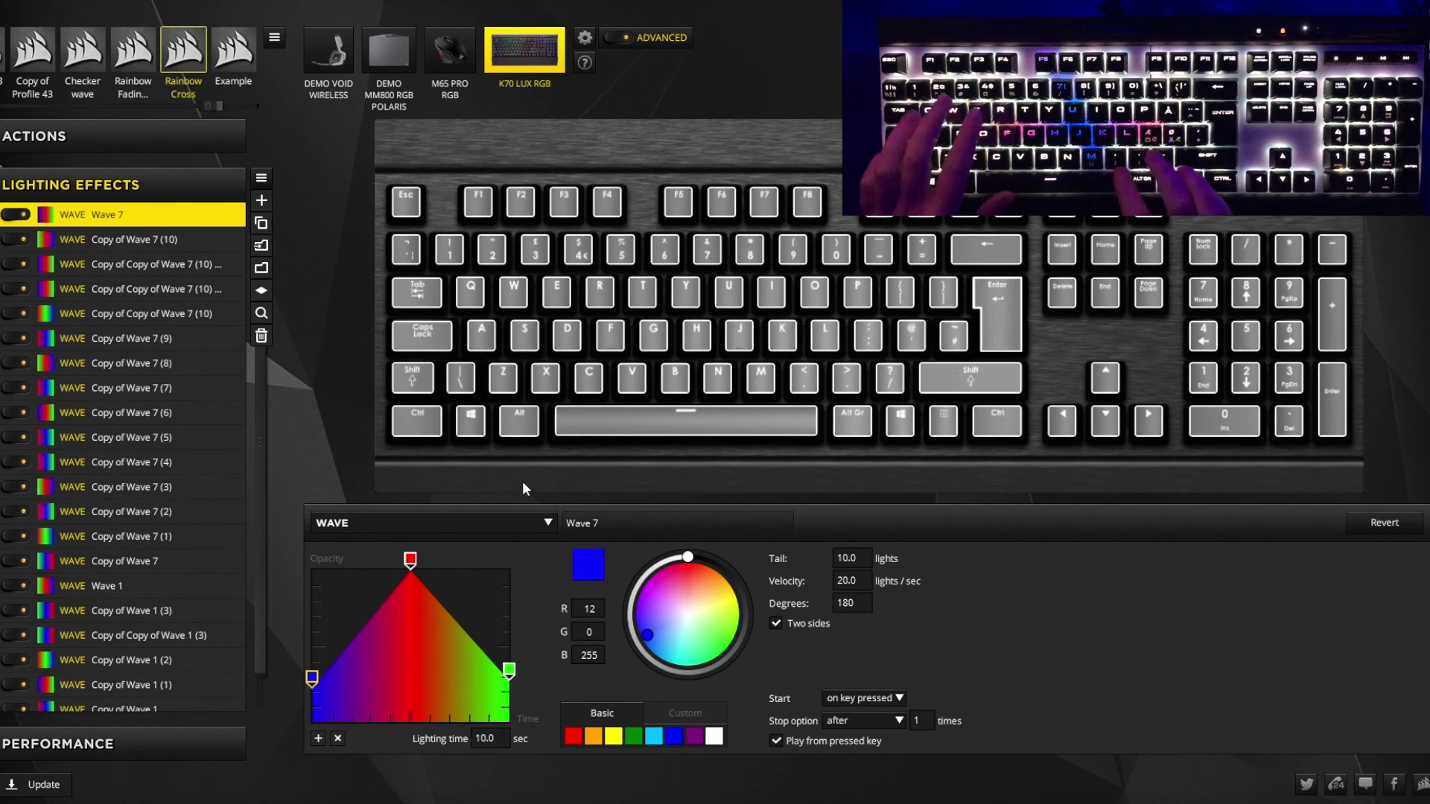
# Test the Rainbow Cross profile's wave effects with the J, E, C, O, V and D keys.
pyautogui.press('j')
pyautogui.press('e')
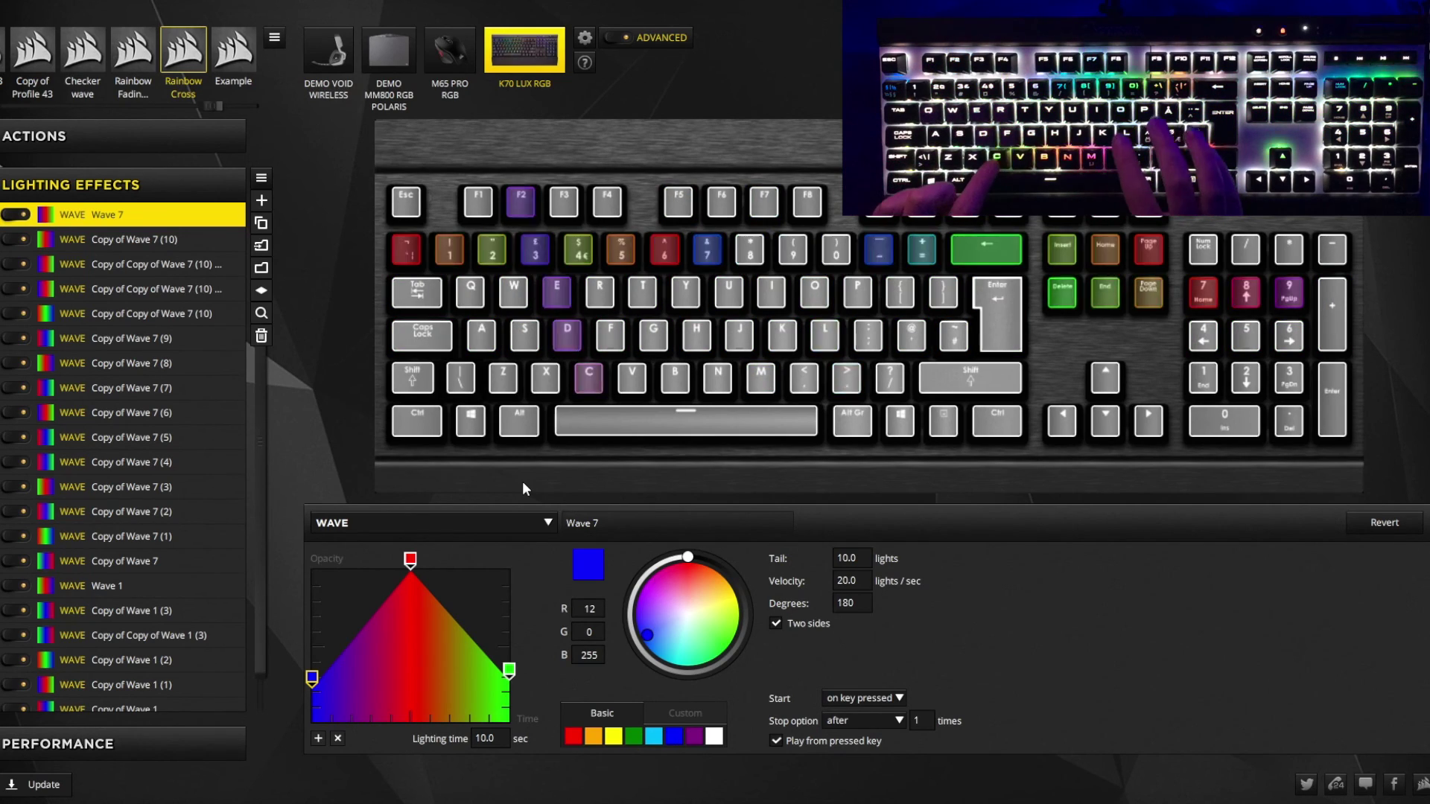
pyautogui.press('c')
pyautogui.press('o')
pyautogui.press('v')
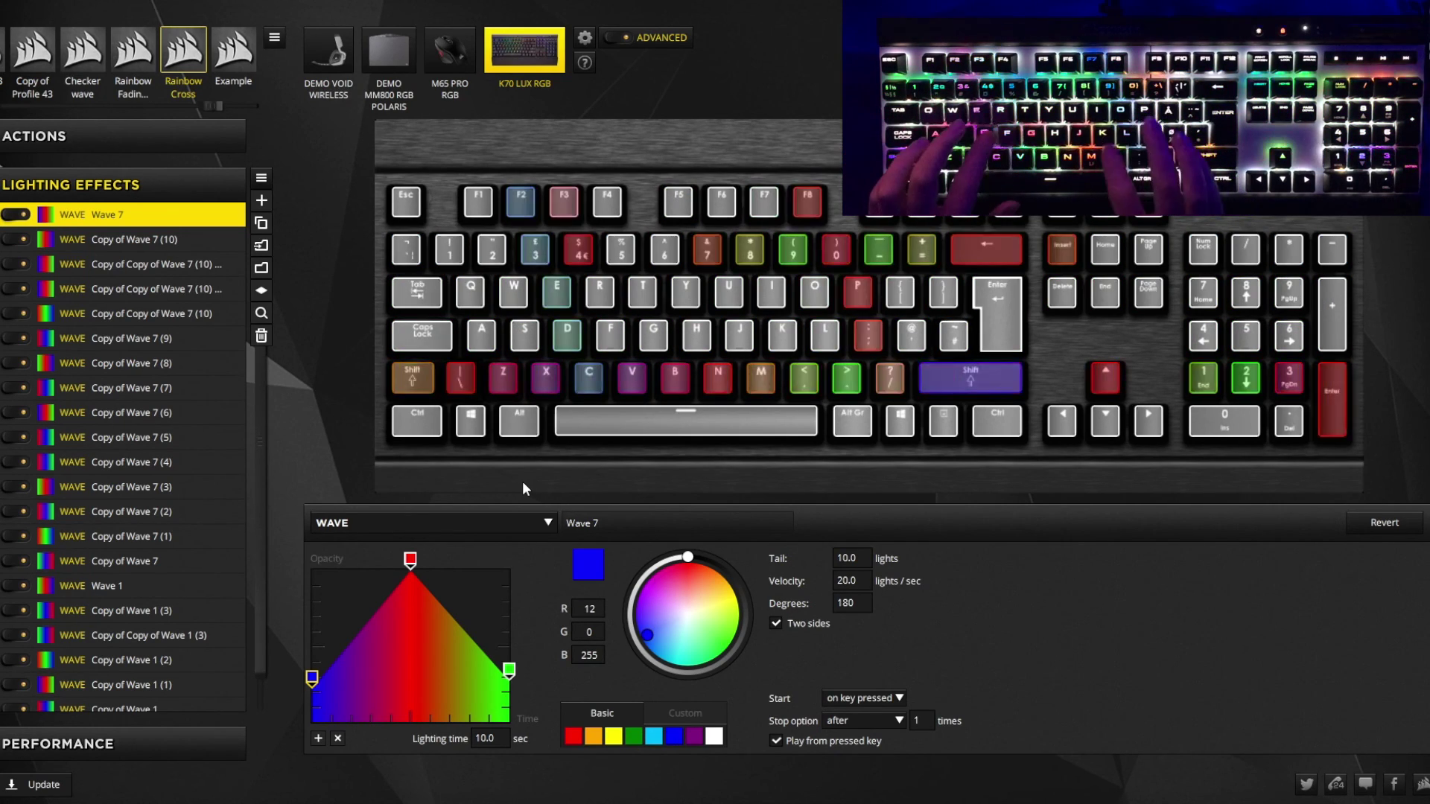
pyautogui.press('d')
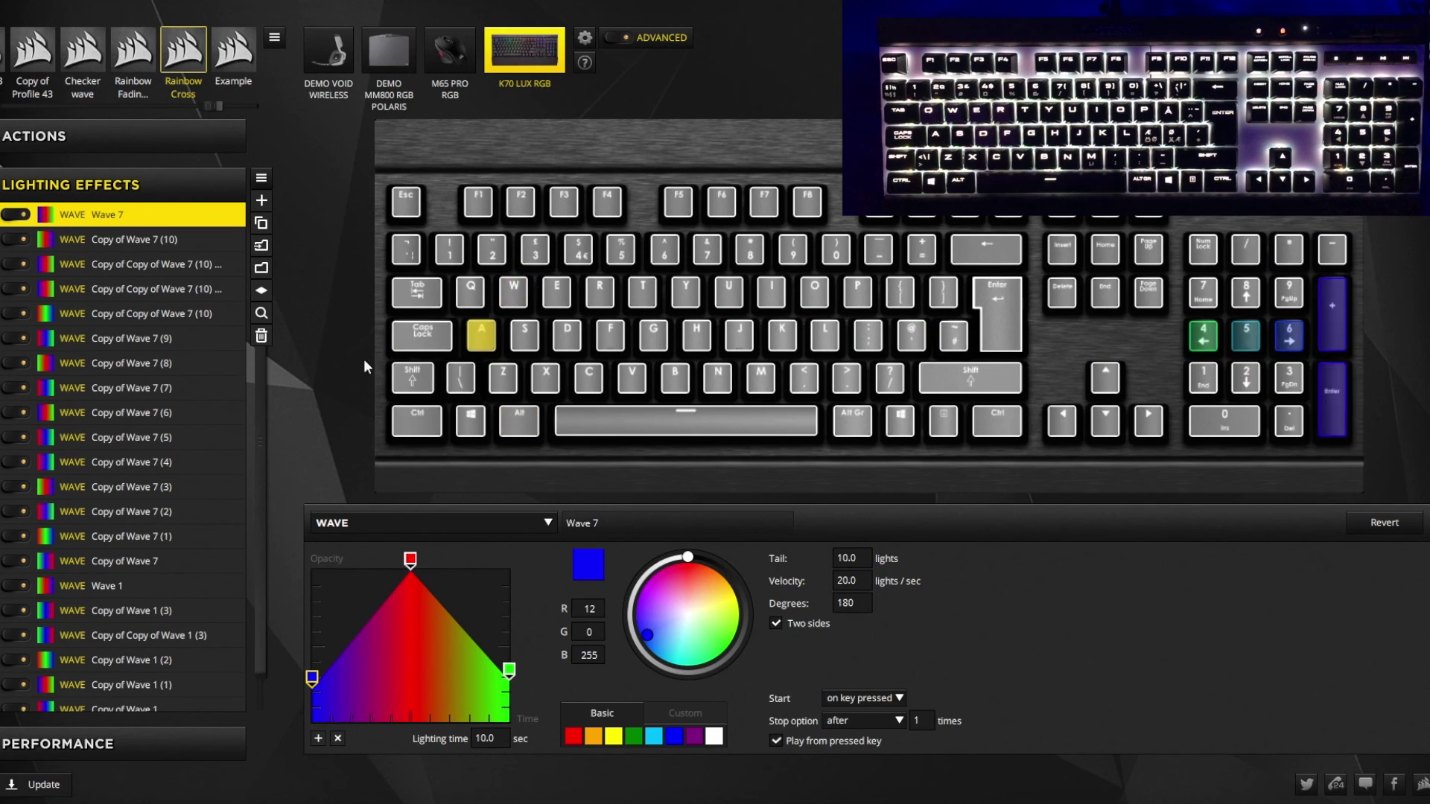